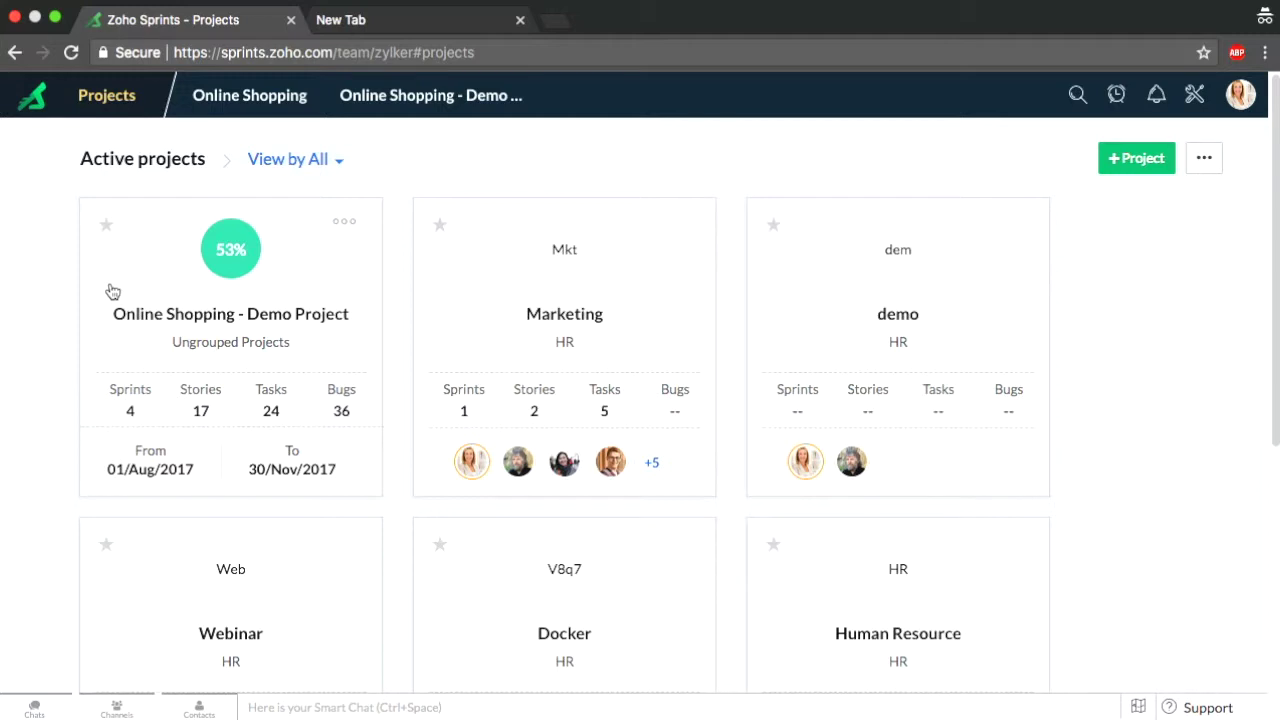
Start a new project named Sales and place it in the Marketing group
scroll(113, 291, "down", 3)
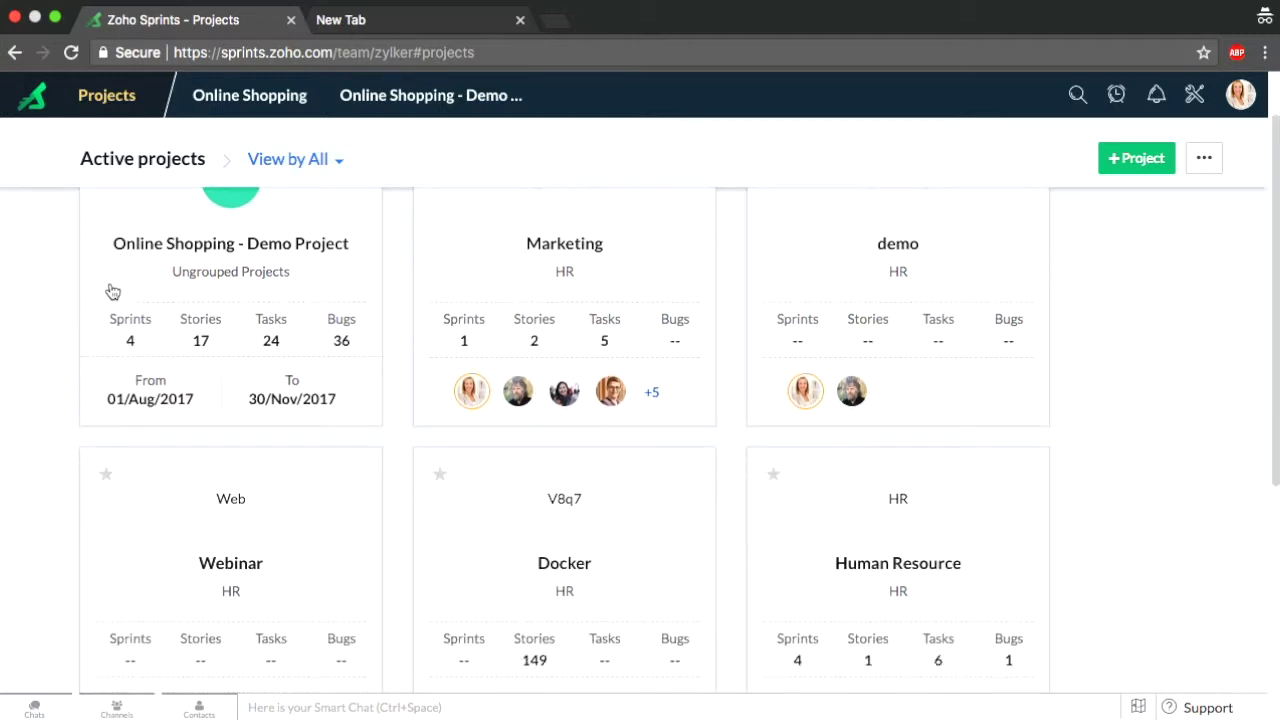
left_click(1140, 160)
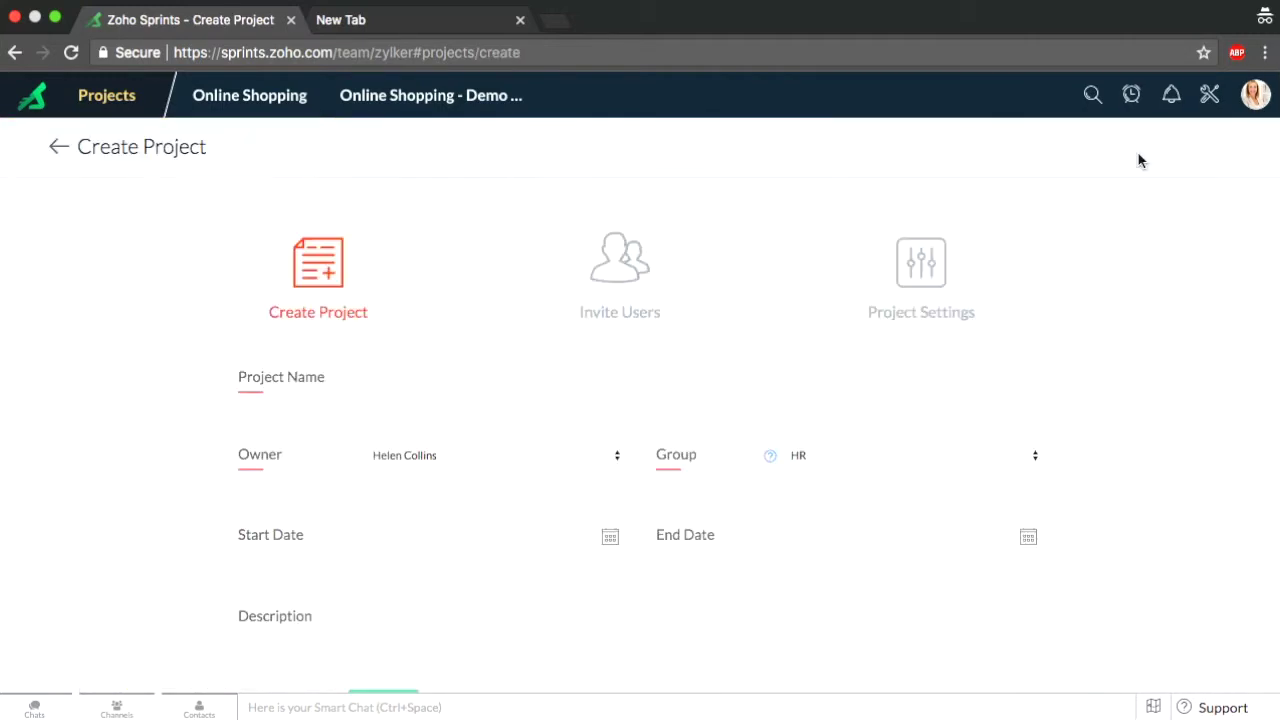
left_click(515, 367)
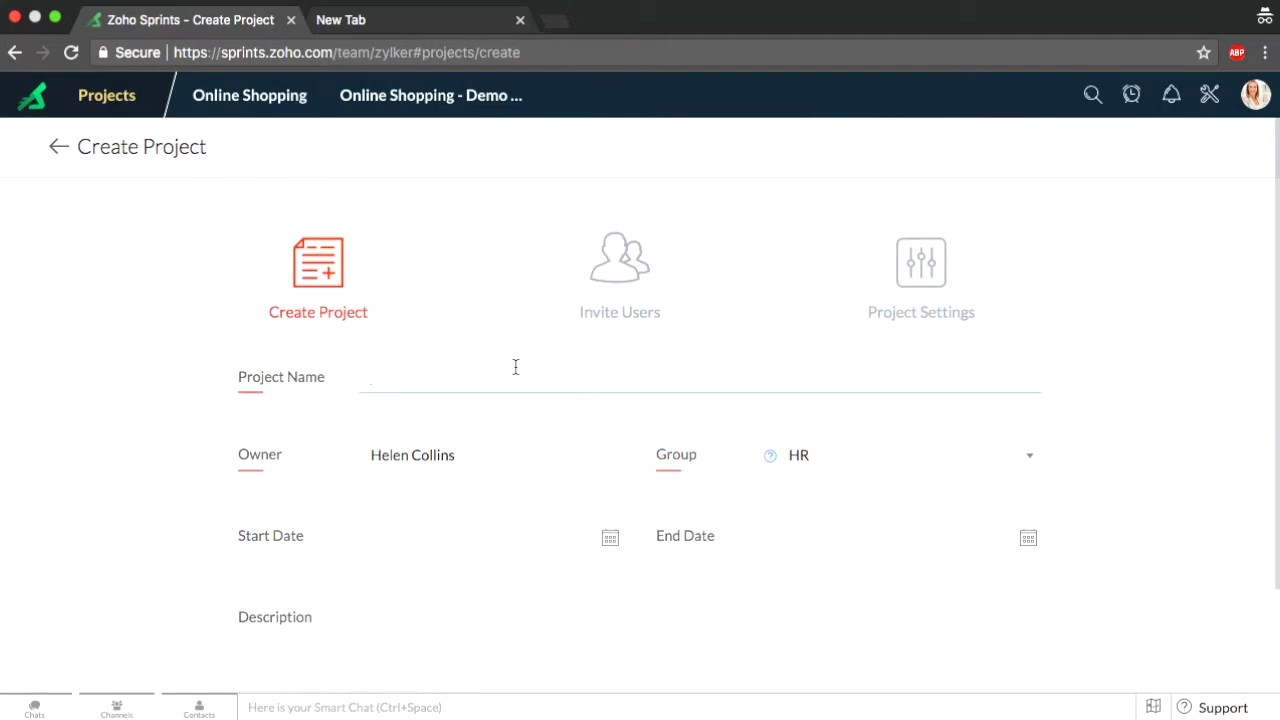
type("Sales")
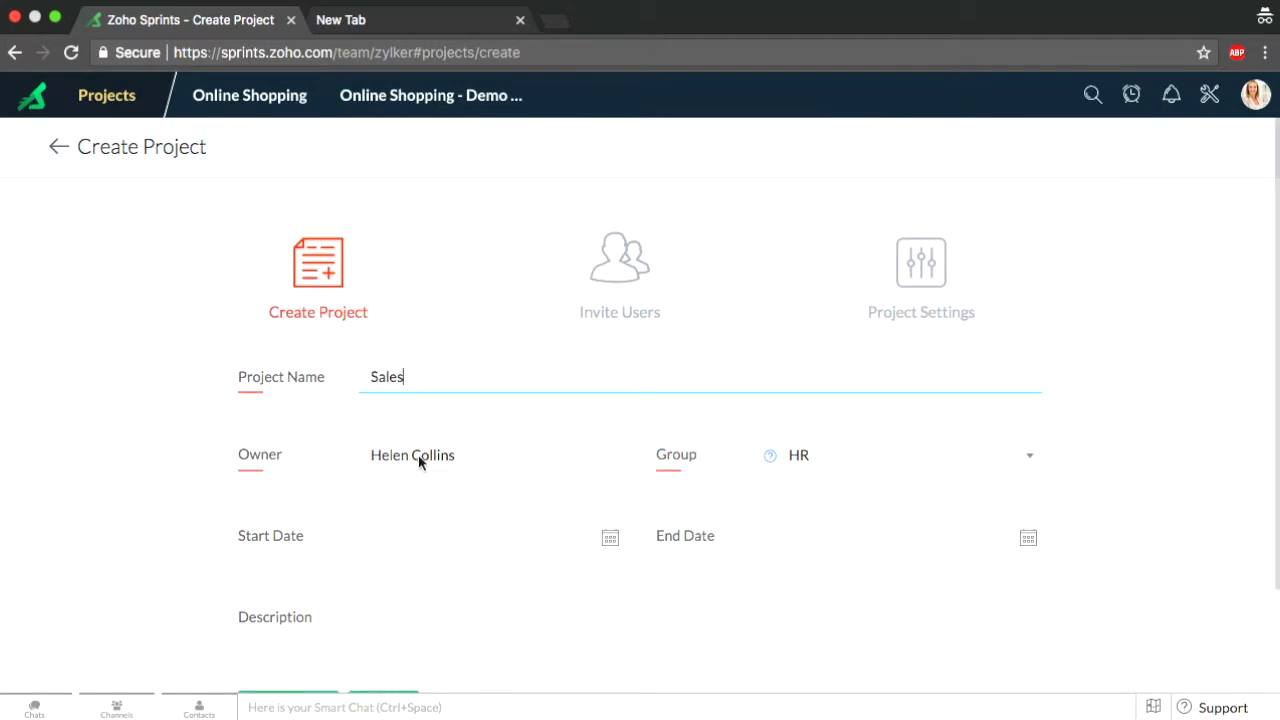
left_click(665, 453)
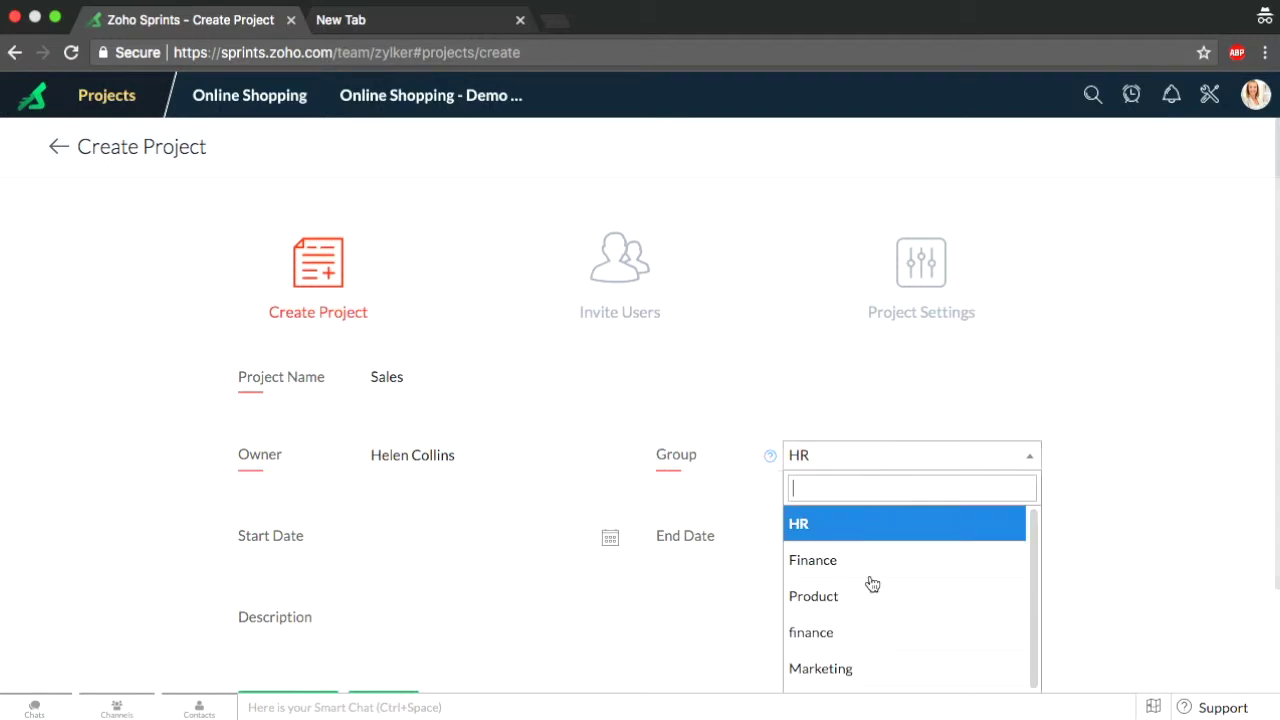
left_click(886, 680)
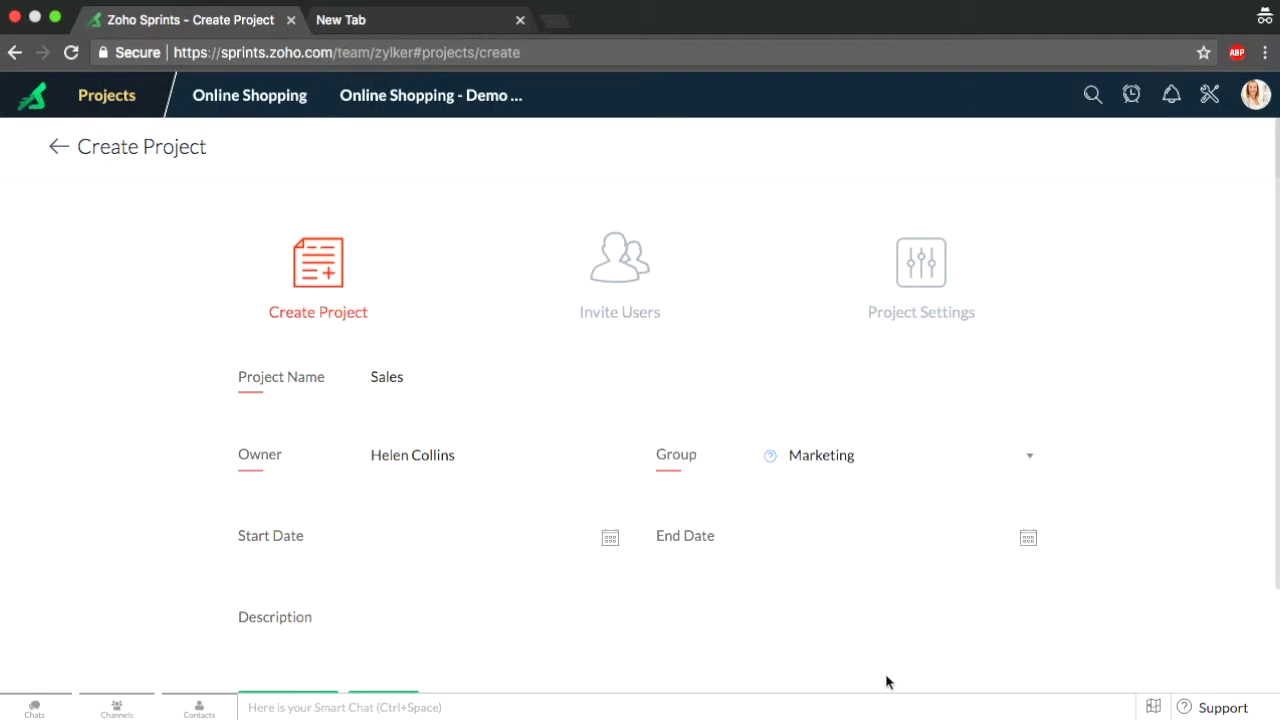
Set the project's dates from 13/Oct/2017 to 31/Oct/2017 and proceed to inviting users
left_click(477, 528)
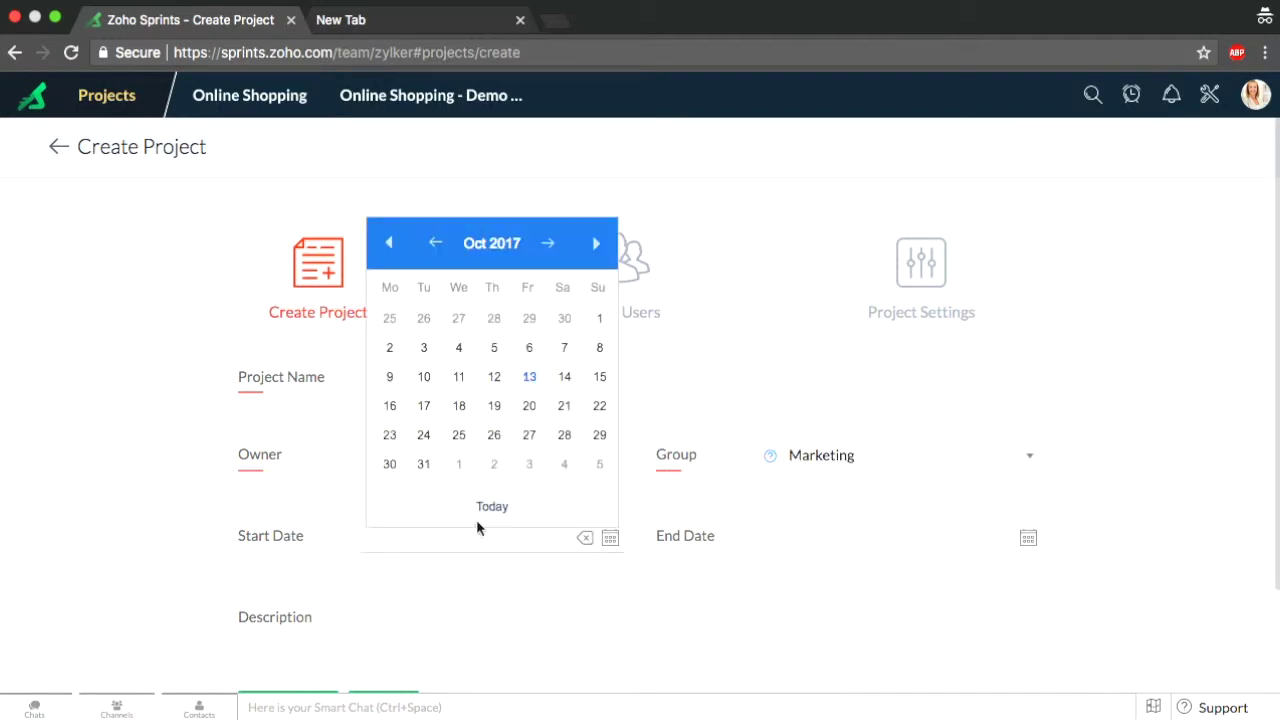
left_click(529, 377)
left_click(805, 529)
left_click(845, 462)
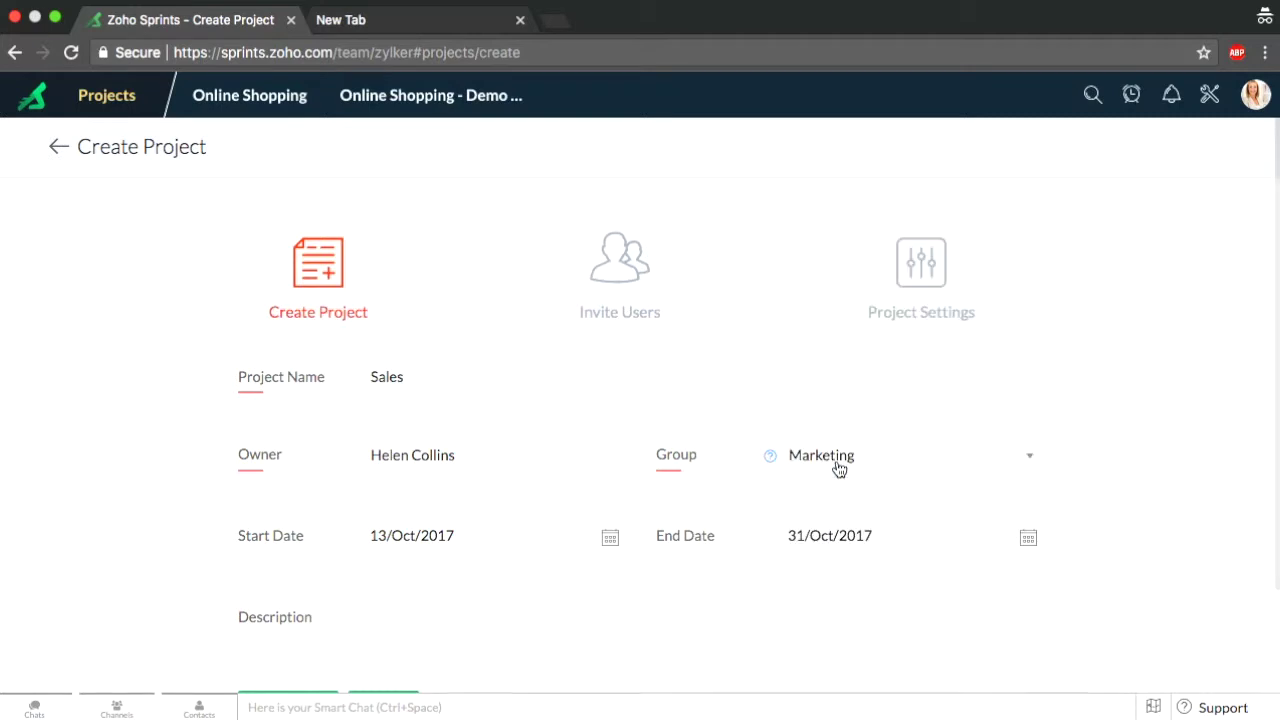
scroll(660, 556, "down", 2)
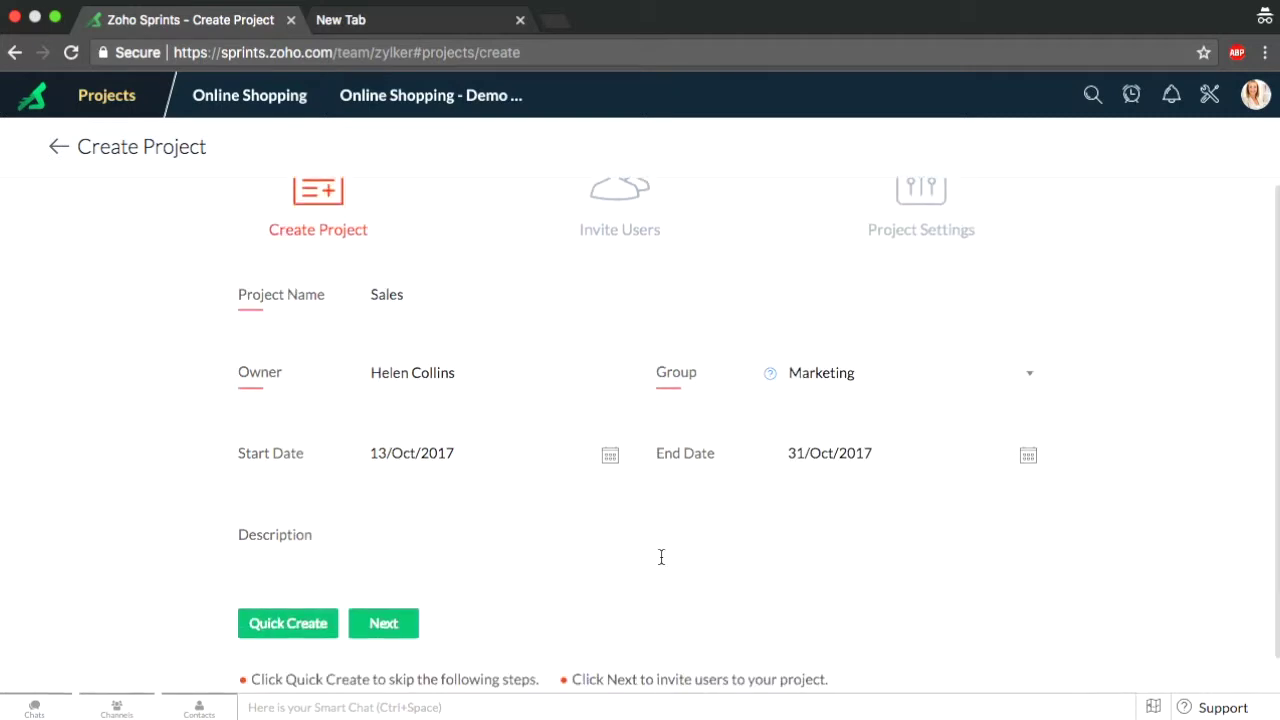
left_click(407, 627)
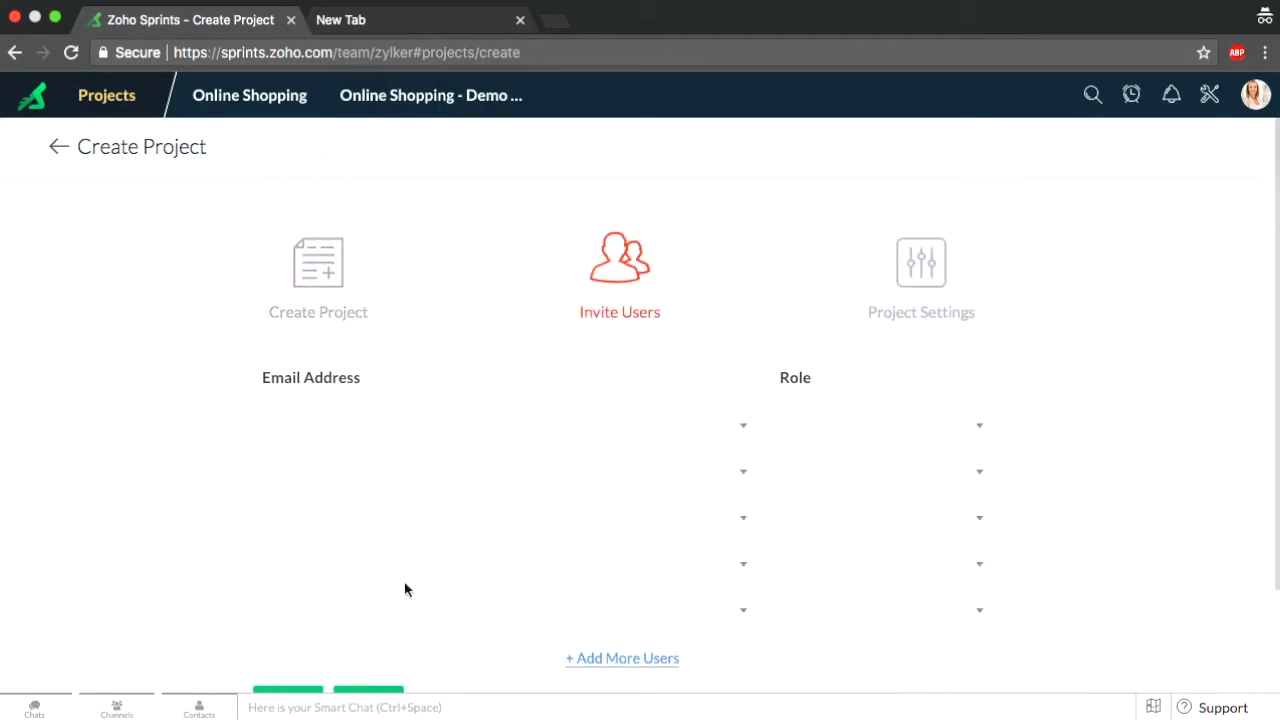
Select two existing team users to invite to the project, both with the Manager role
left_click(664, 434)
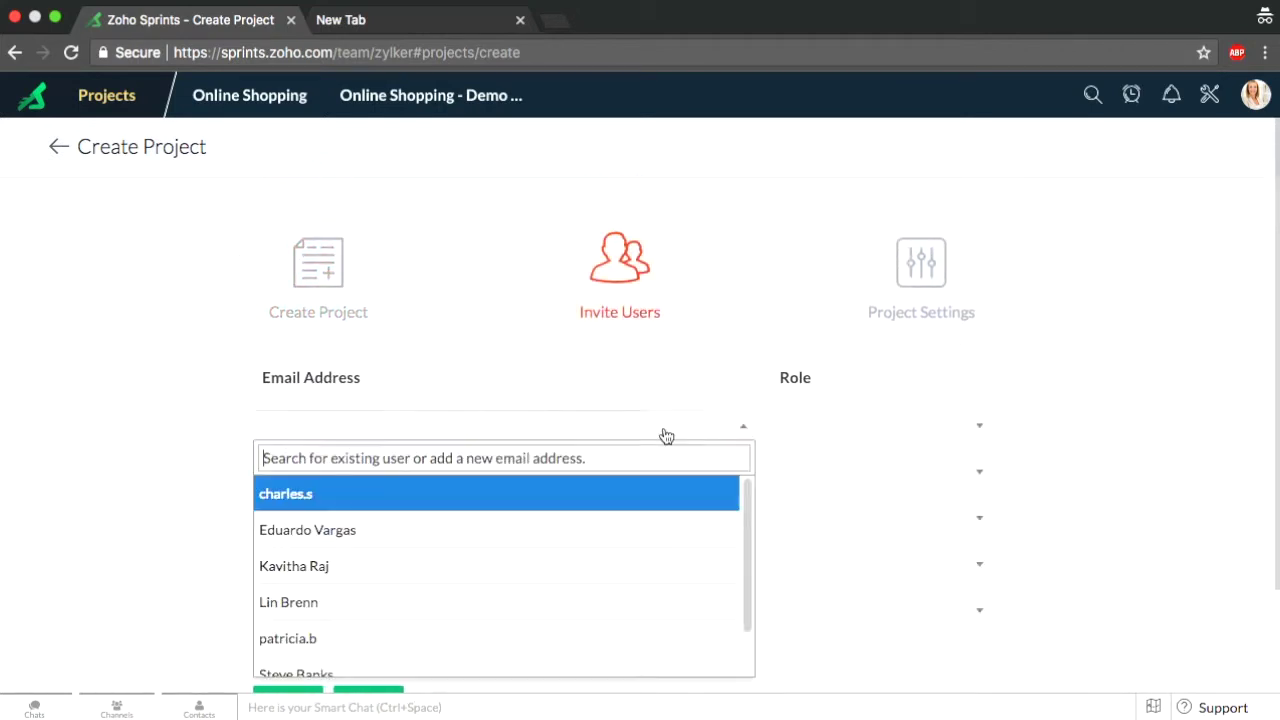
left_click(610, 528)
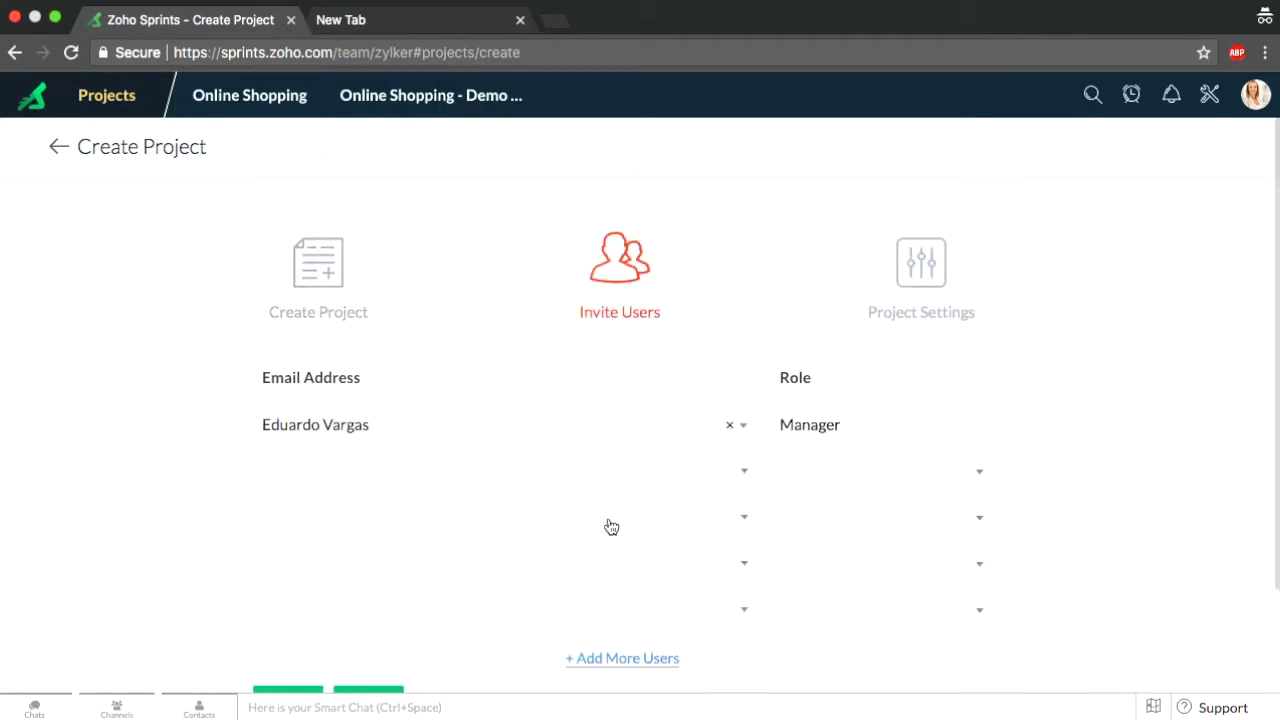
left_click(642, 462)
left_click(635, 428)
left_click(838, 470)
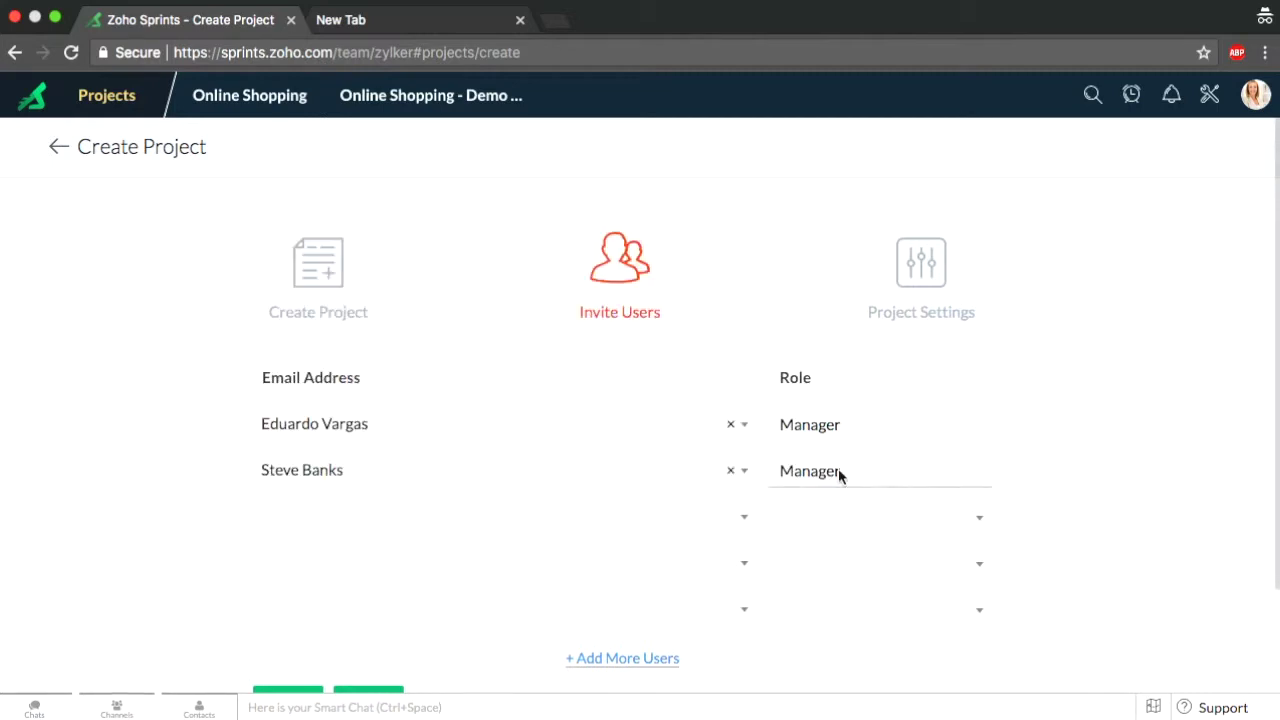
Add a third existing user to the invitations with the Member role and proceed to the project settings
left_click(745, 432)
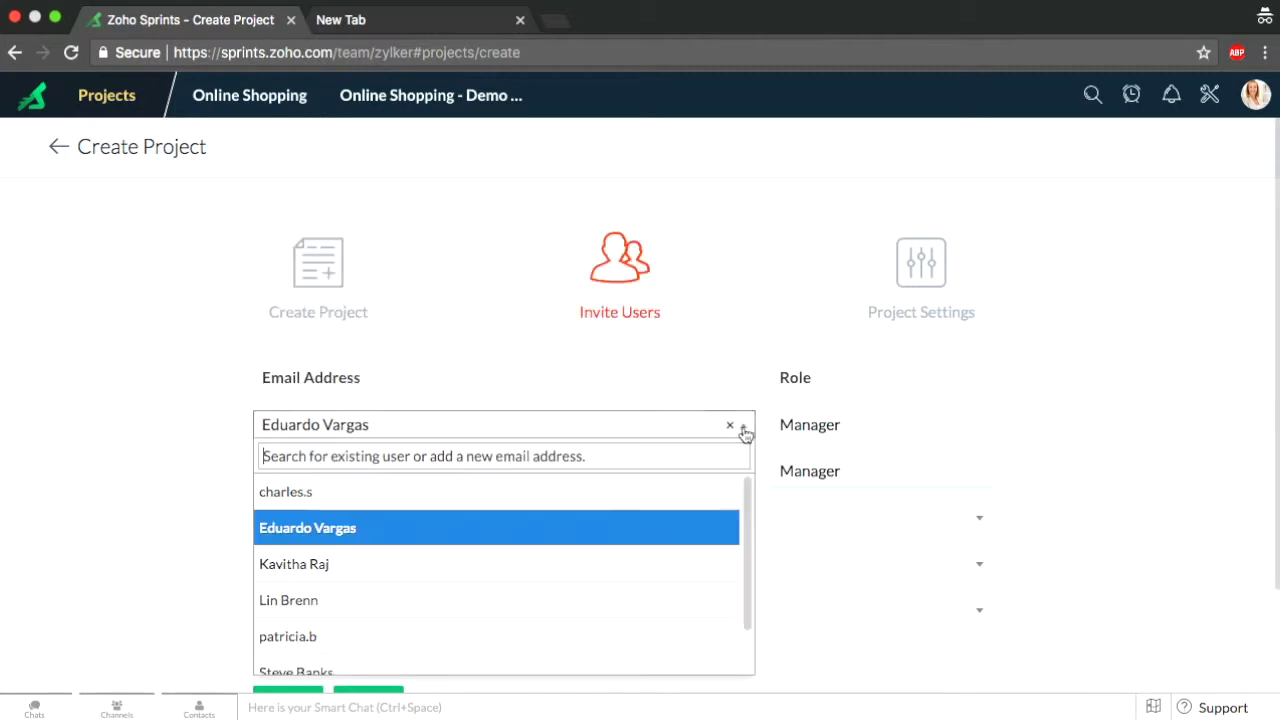
left_click(981, 529)
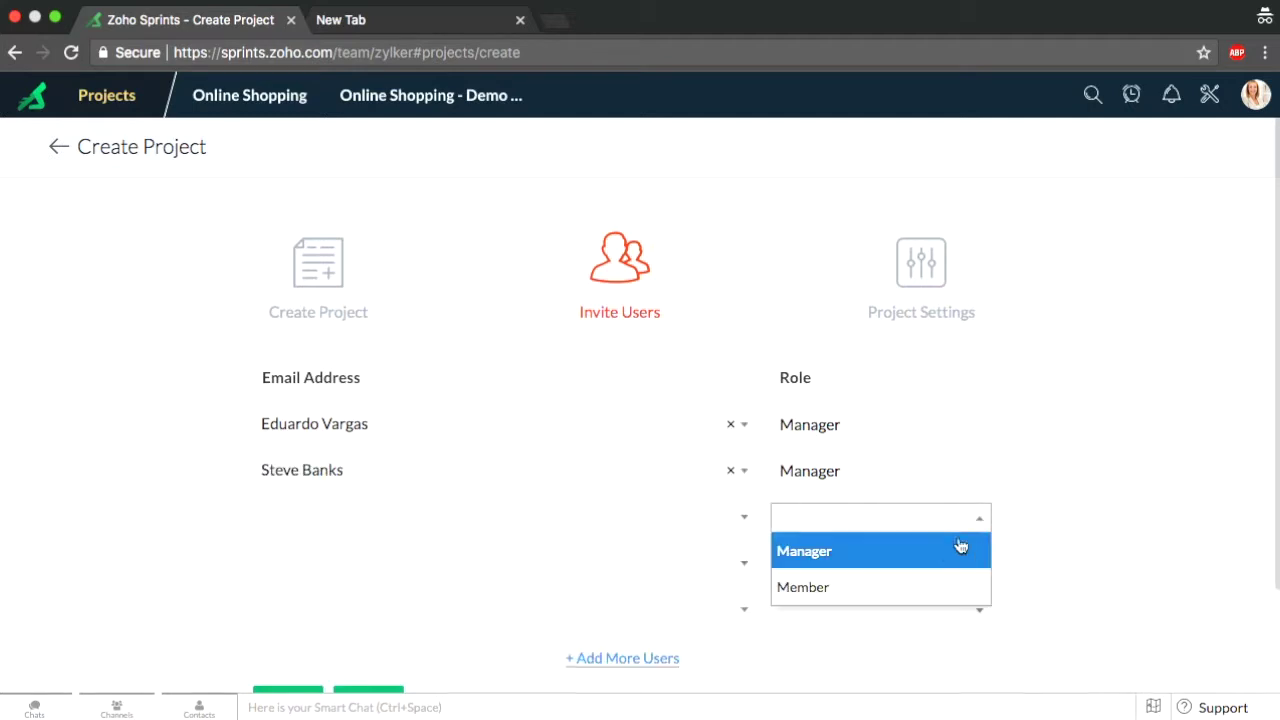
left_click(925, 586)
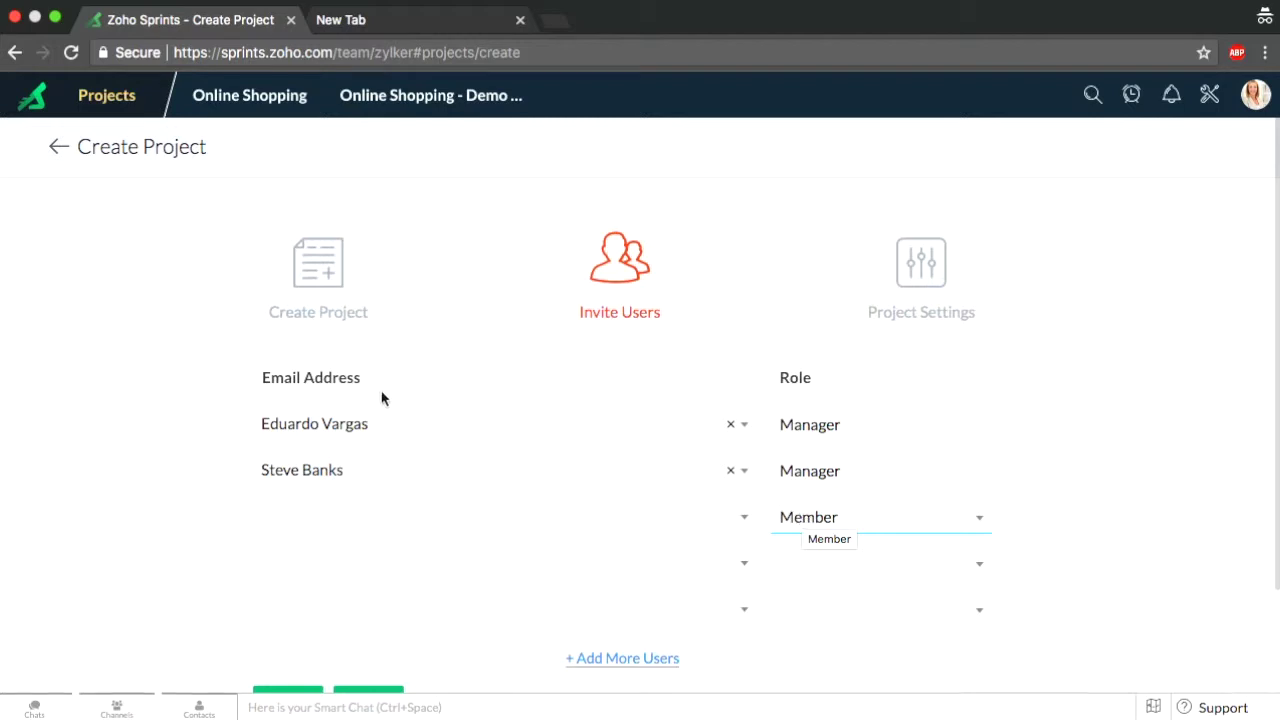
left_click(580, 518)
left_click(597, 476)
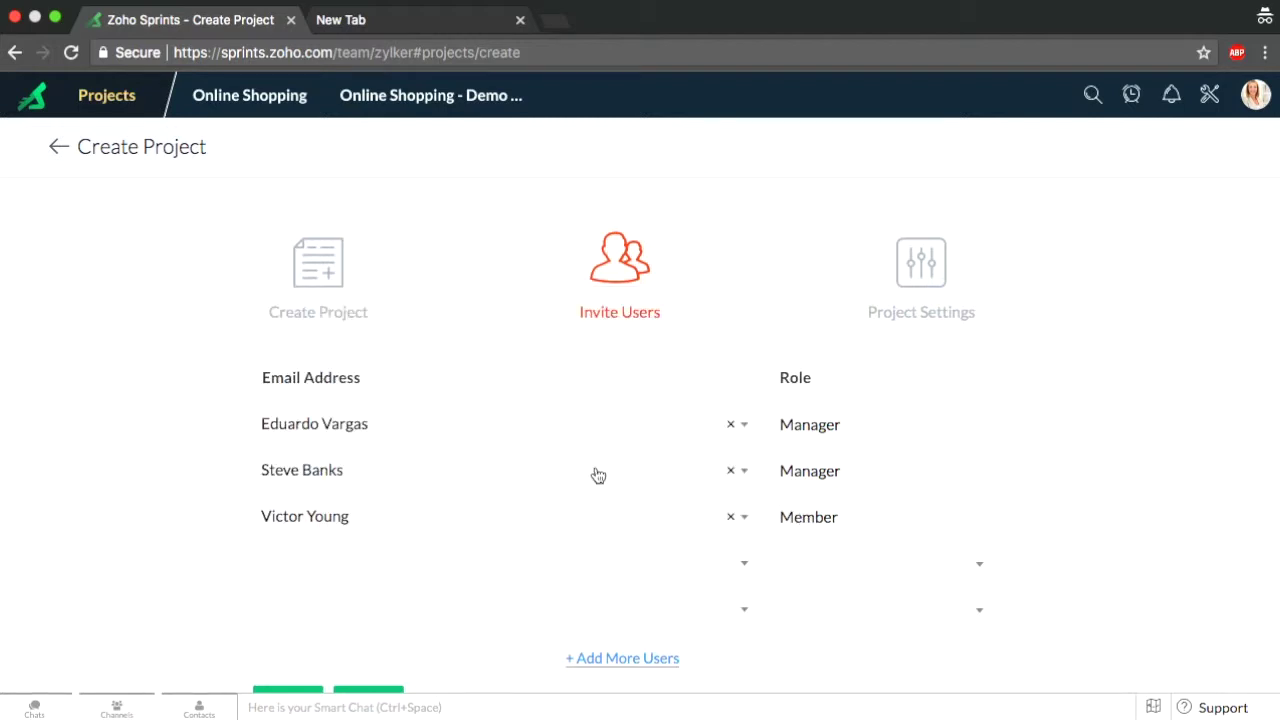
scroll(371, 631, "down", 2)
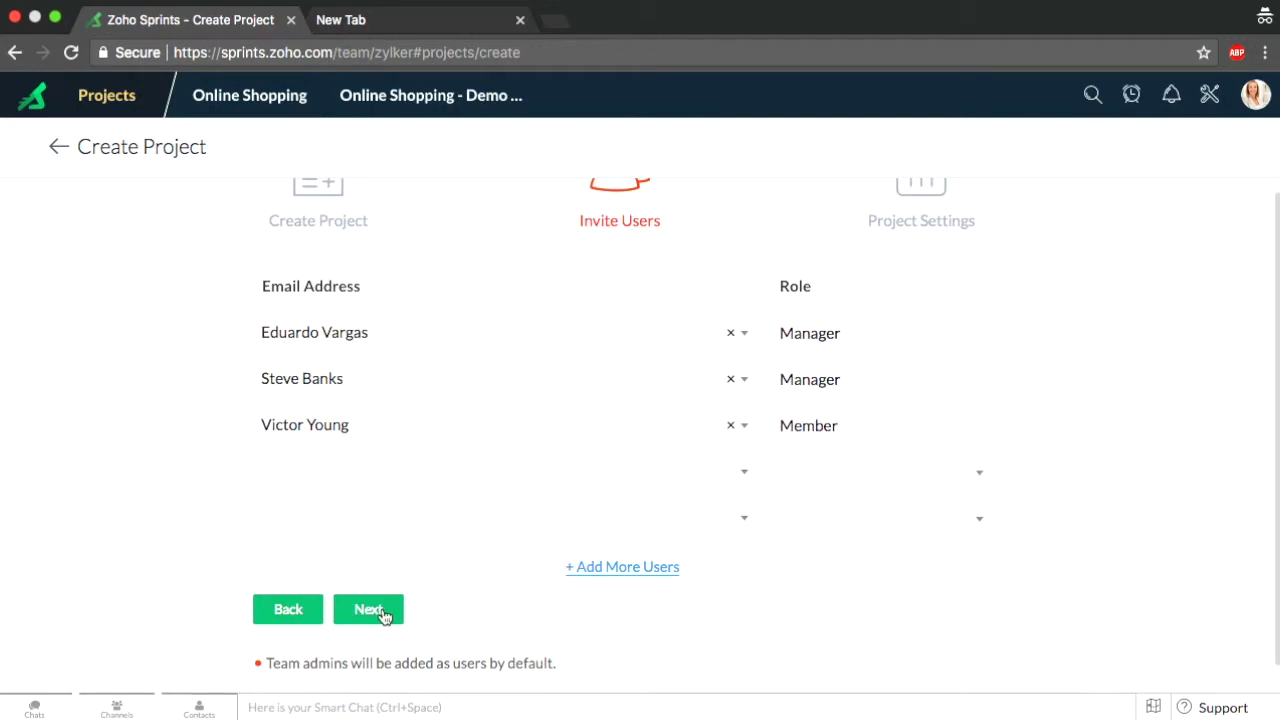
left_click(369, 610)
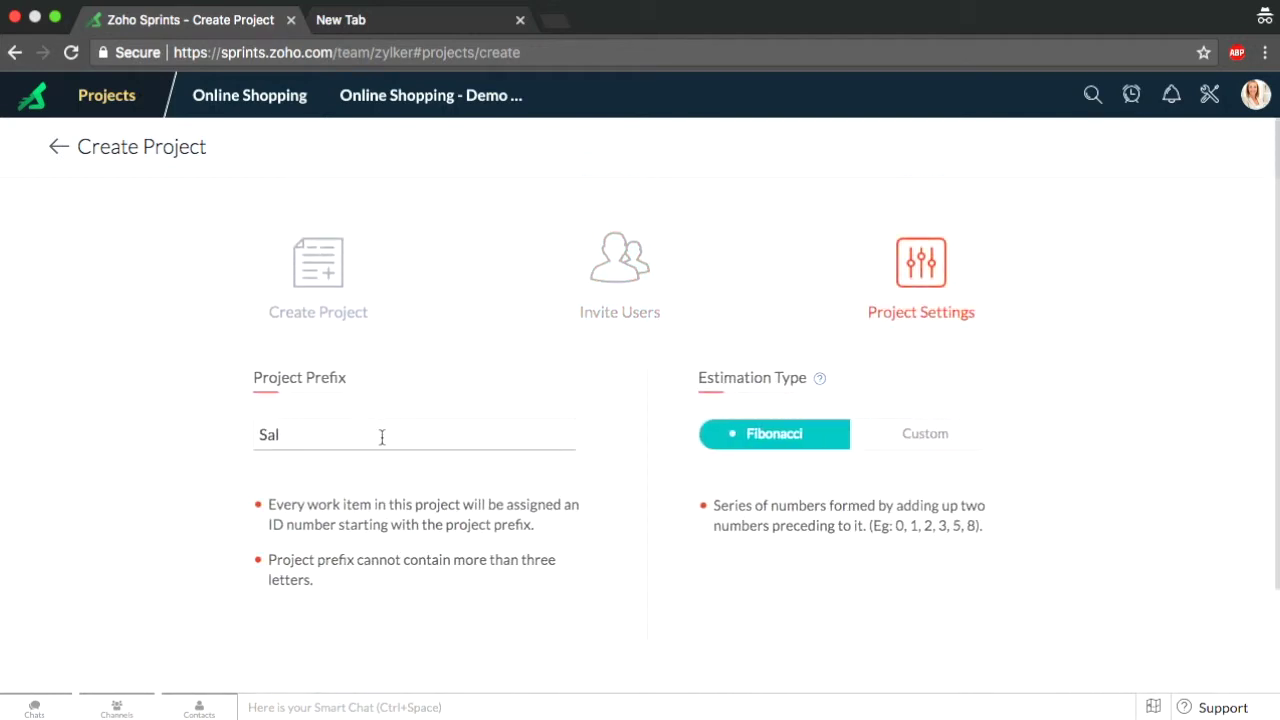
Set the estimation type to Custom with the series 1, 3, 5, 7, then leave the form without creating the project
scroll(381, 437, "down", 1)
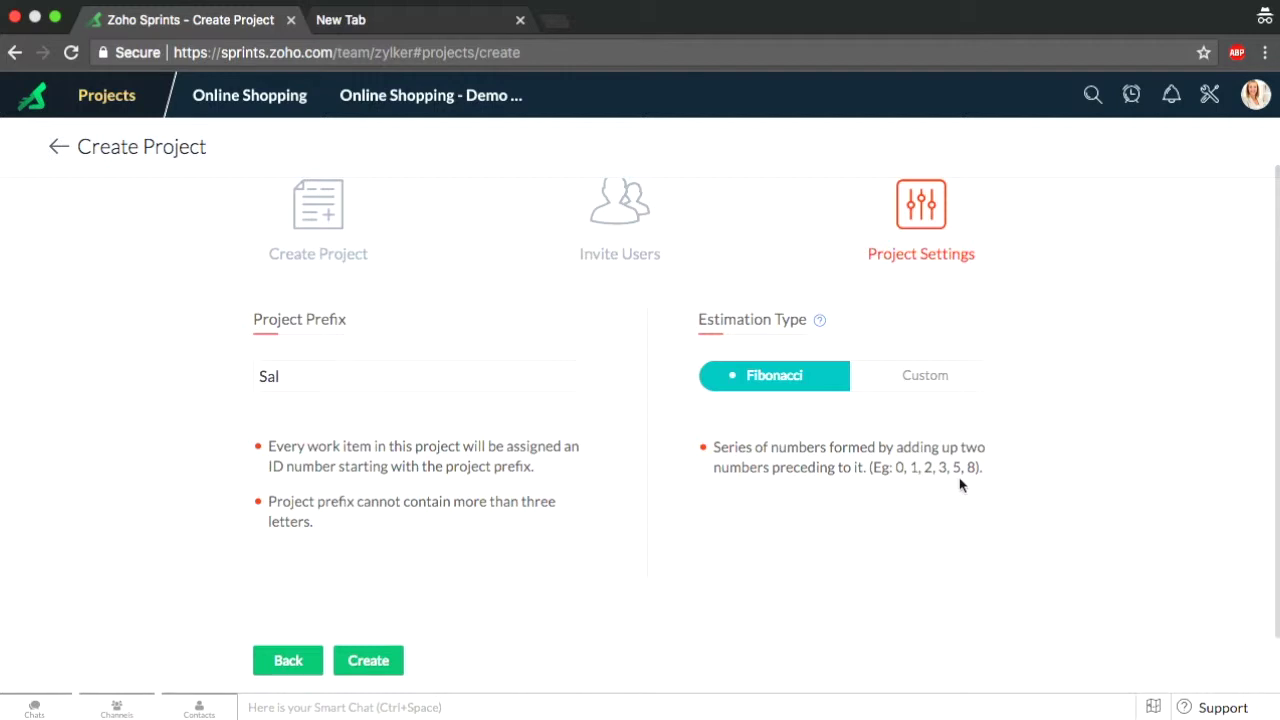
left_click(921, 389)
left_click(716, 416)
type("1")
key("Tab")
type("3")
left_click(829, 411)
type("5")
left_click(905, 416)
type("7")
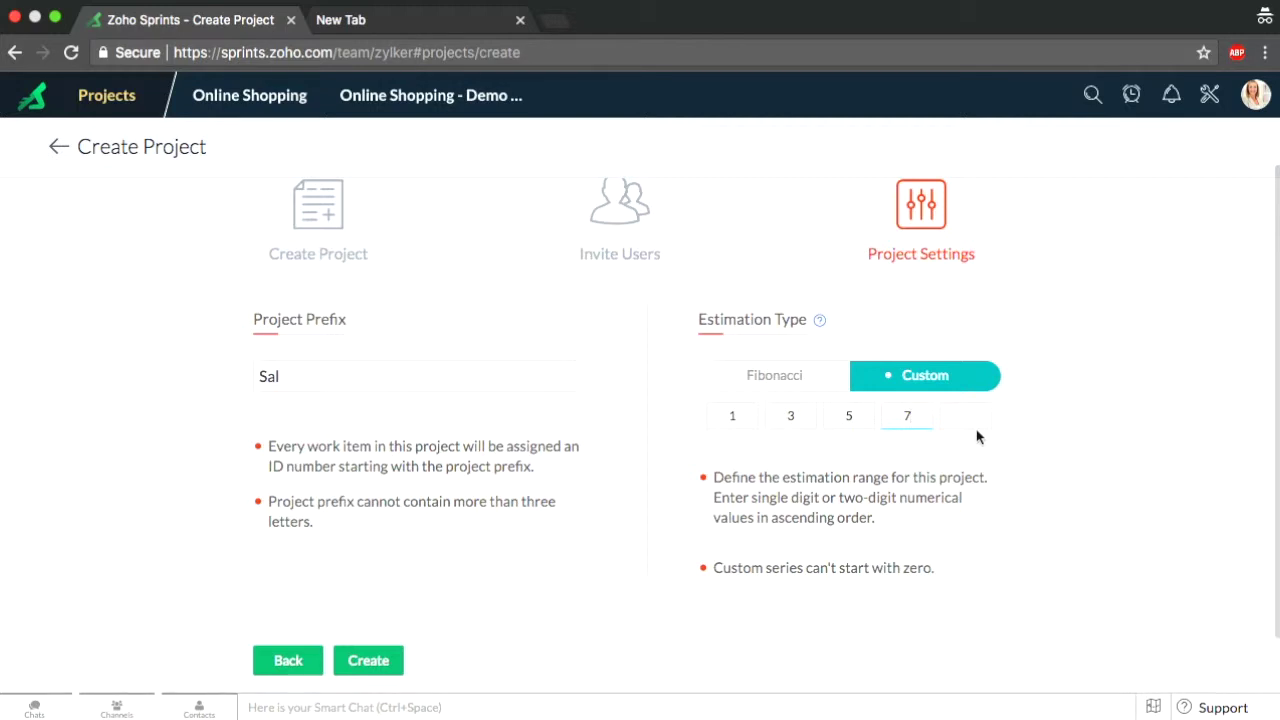
scroll(18, 168, "down", 1)
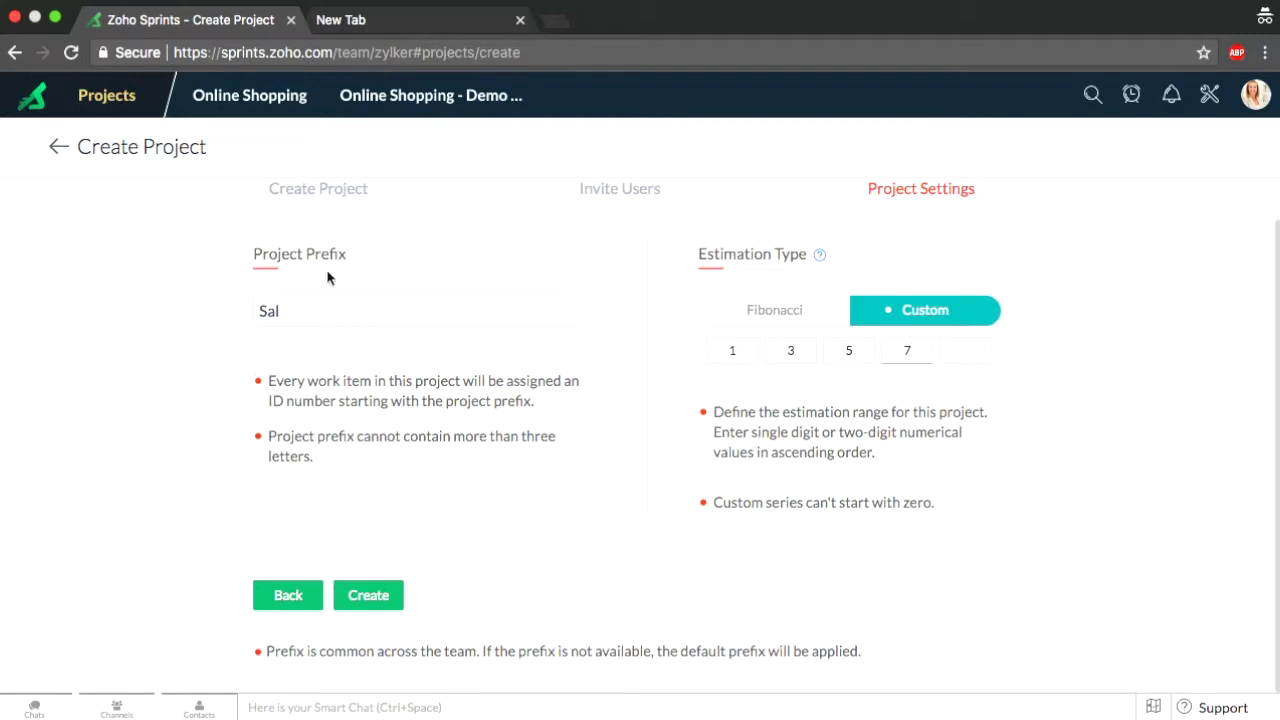
left_click(56, 146)
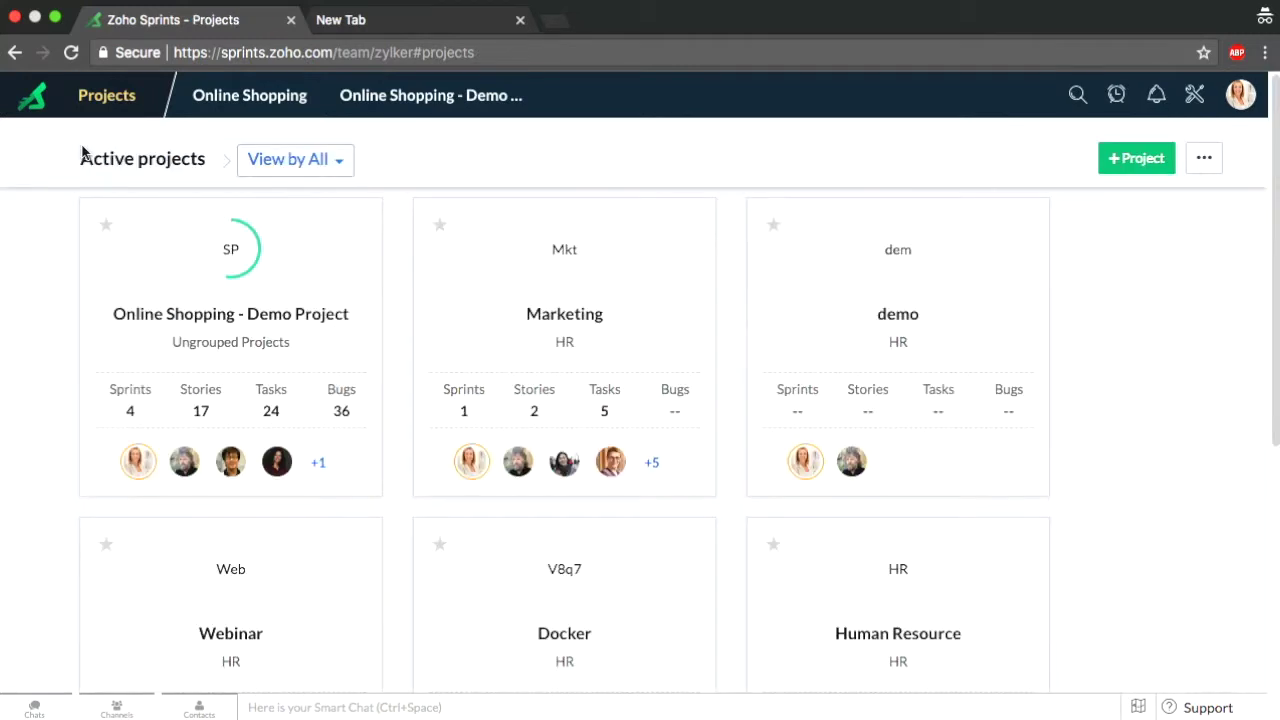
In the Online Shopping - Demo Project, start a new story named "As a user, I want an email to send feedback."
mouse_move(206, 209)
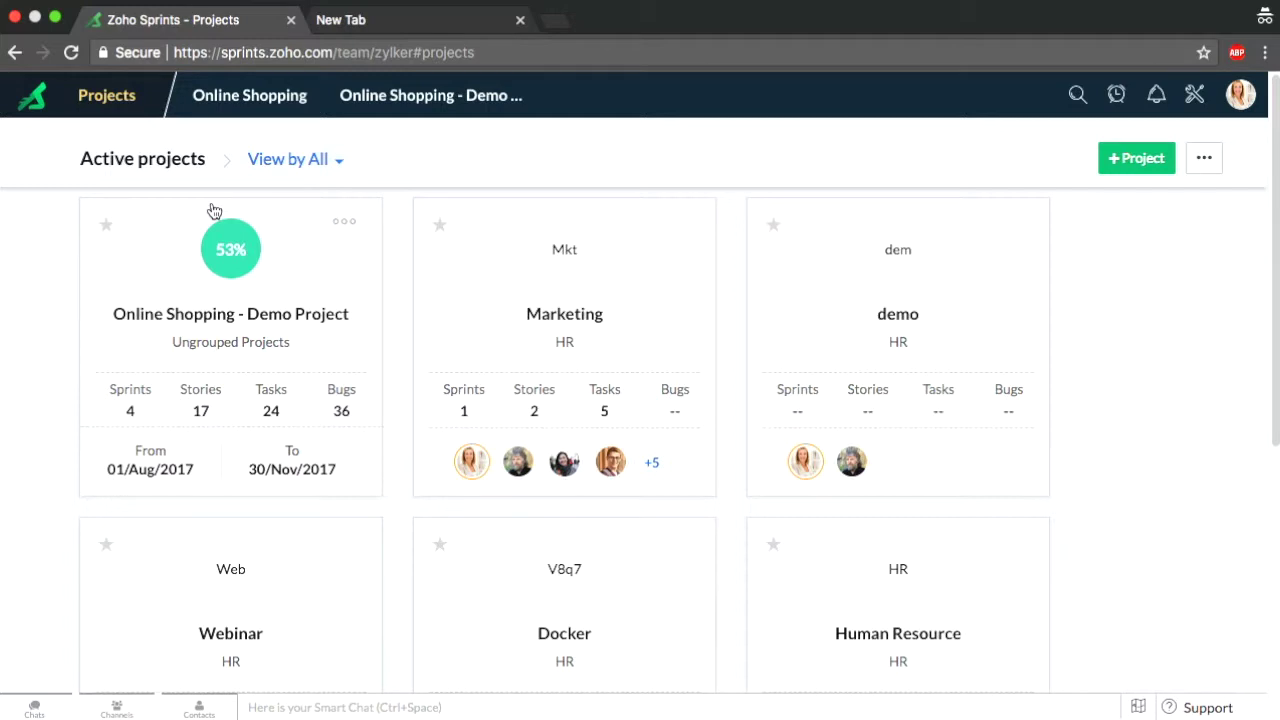
left_click(298, 321)
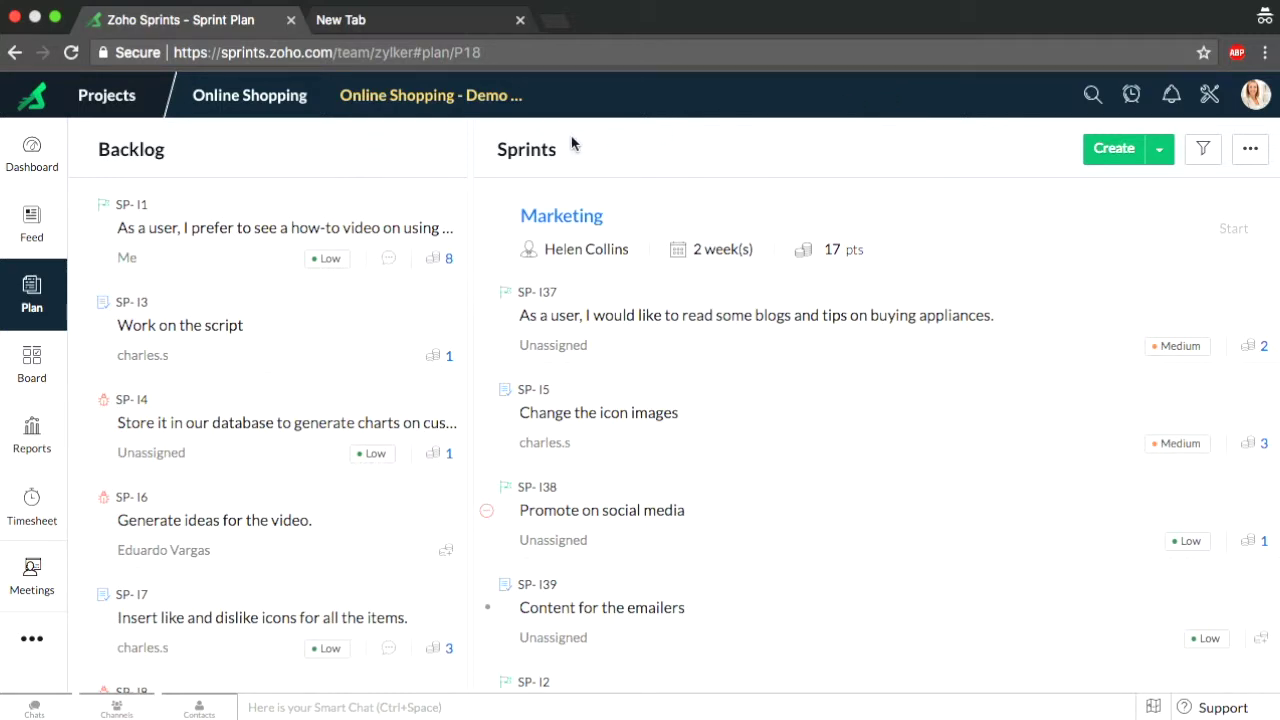
left_click(1152, 160)
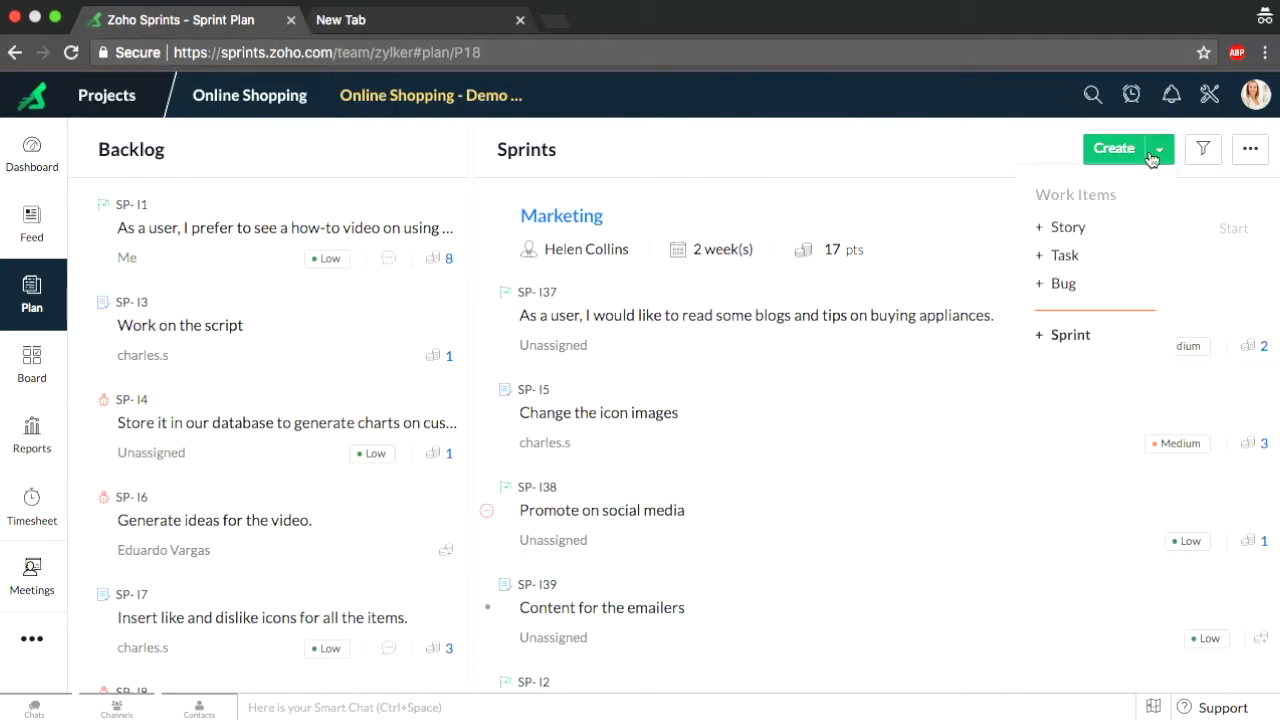
left_click(1068, 228)
type("As a user")
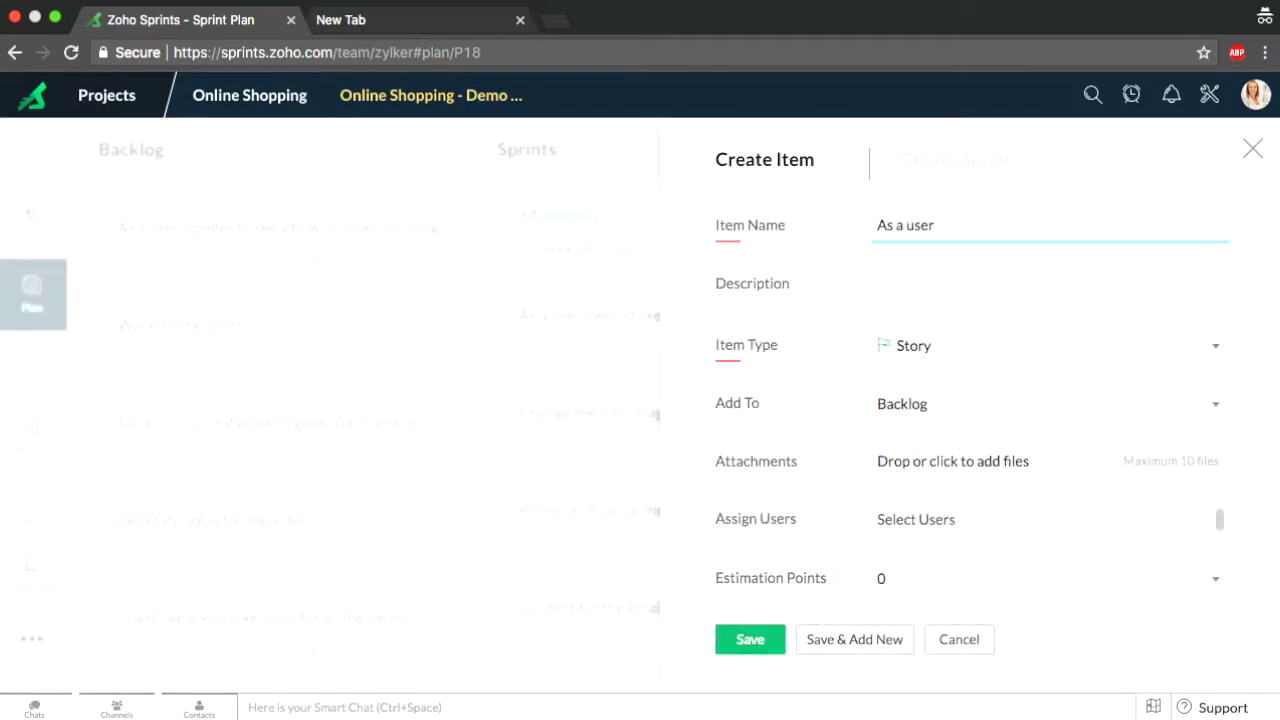
type(", I want an email to show me how")
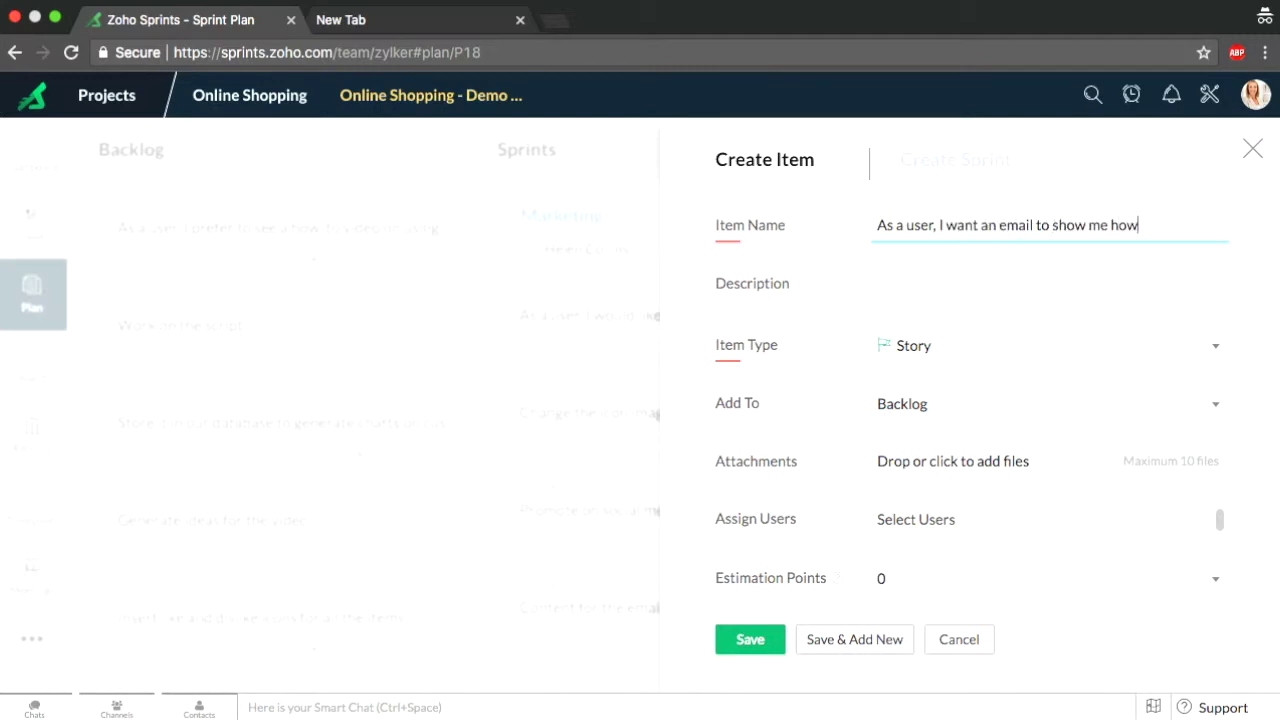
type(" to start my")
key("BackSpace")
key("BackSpace")
key("BackSpace")
key("BackSpace")
key("BackSpace")
key("BackSpace")
key("BackSpace")
key("BackSpace")
key("BackSpace")
key("BackSpace")
key("BackSpace")
key("BackSpace")
key("BackSpace")
key("BackSpace")
key("BackSpace")
key("BackSpace")
key("BackSpace")
key("BackSpace")
key("BackSpace")
key("BackSpace")
key("BackSpace")
key("BackSpace")
key("BackSpace")
key("BackSpace")
type("send ")
type("you")
key("BackSpace")
key("BackSpace")
type("d")
key("BackSpace")
type("feedback.")
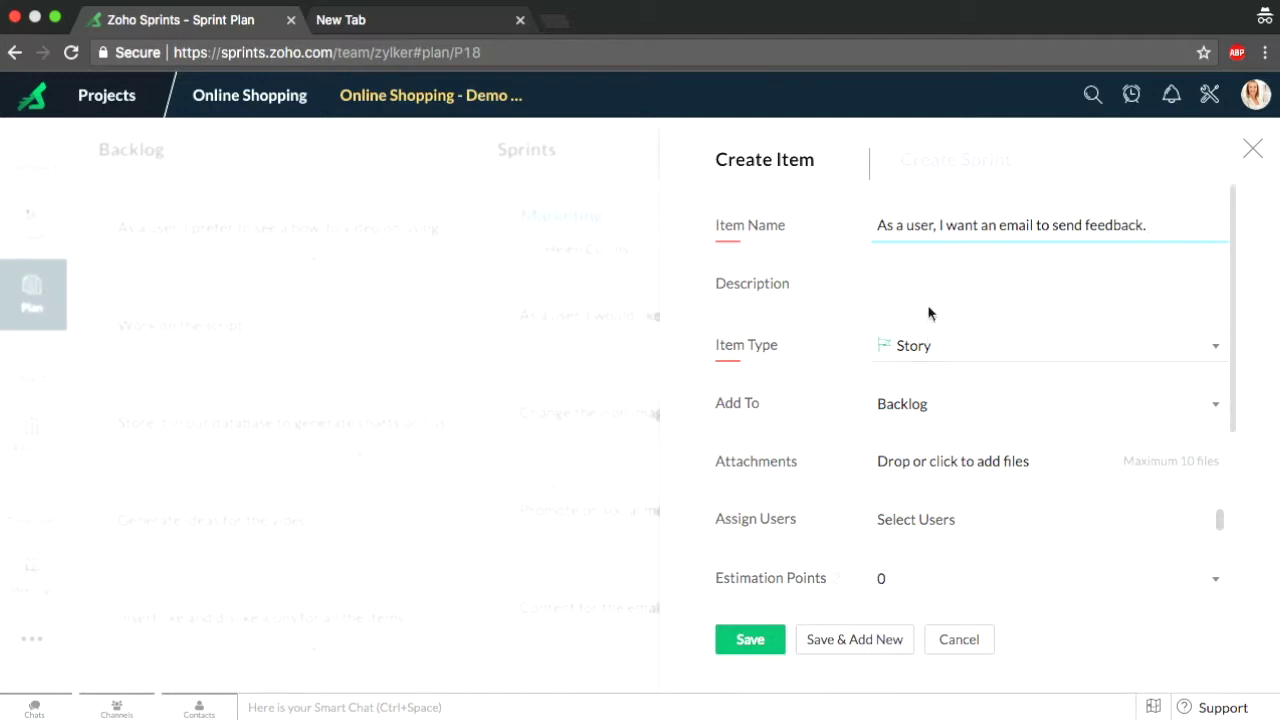
Keep the story in the Backlog and assign it to two team members
left_click(938, 414)
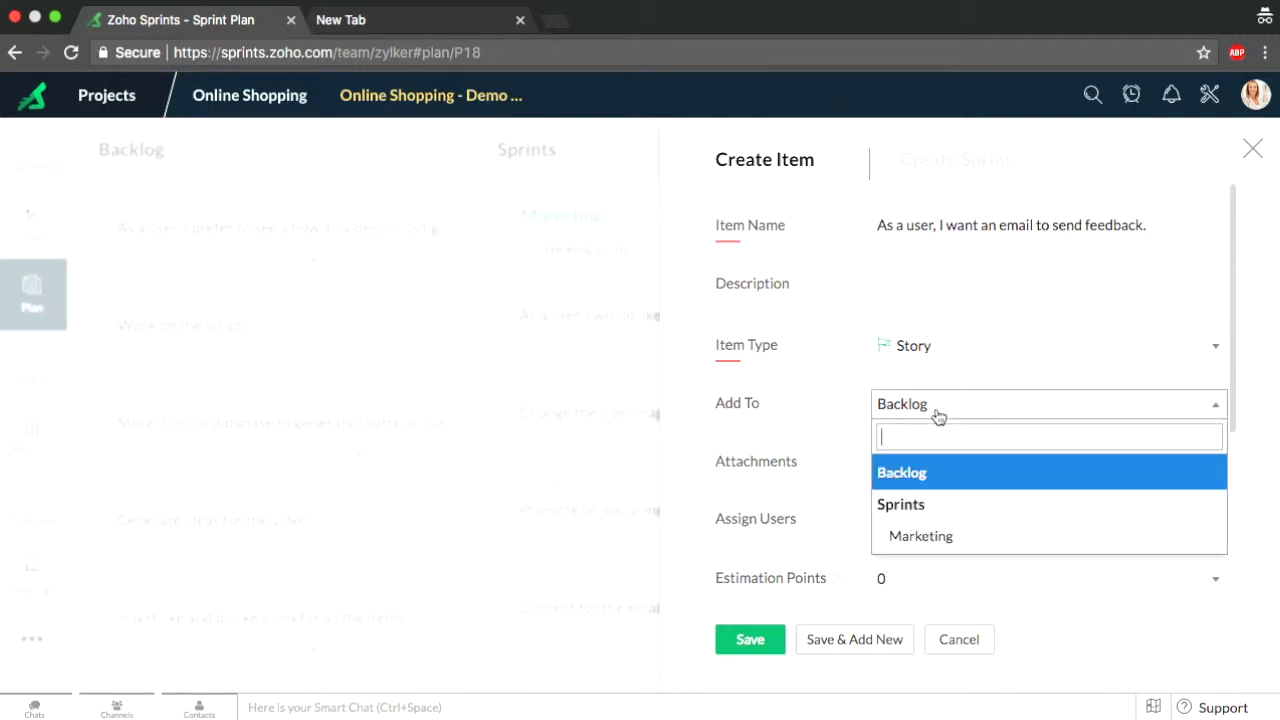
left_click(937, 415)
left_click(966, 526)
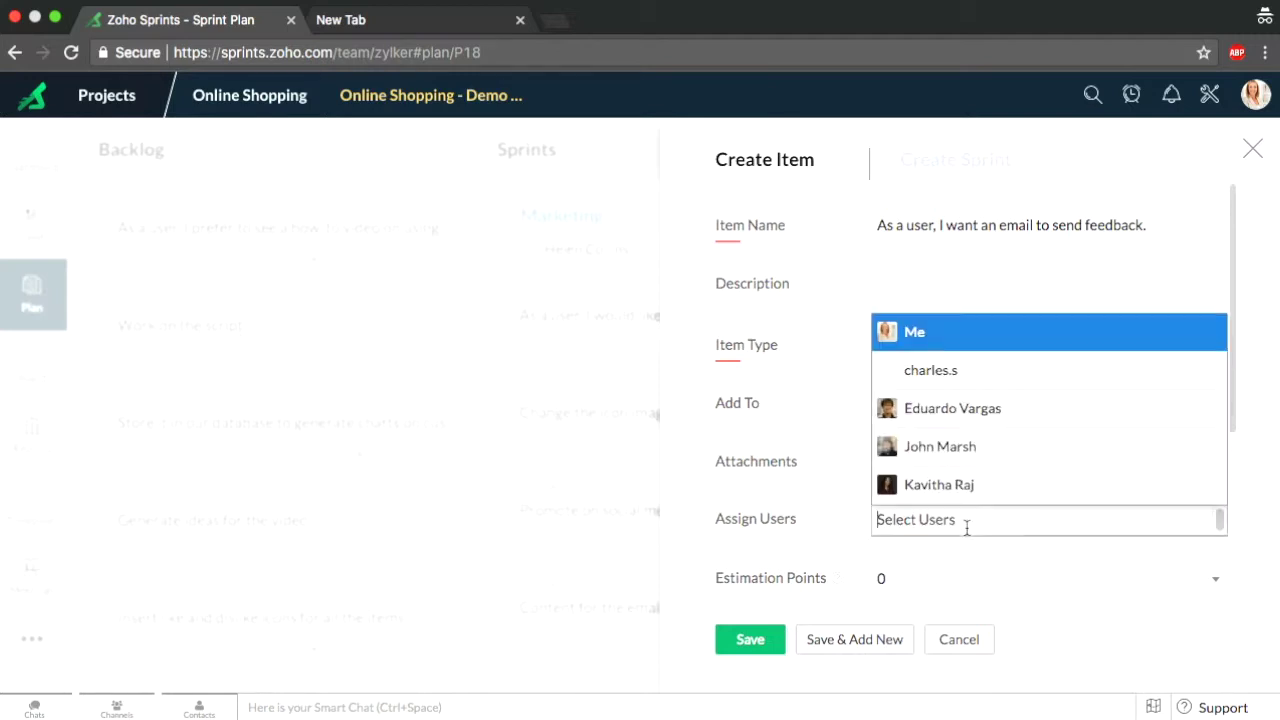
left_click(955, 527)
left_click(933, 527)
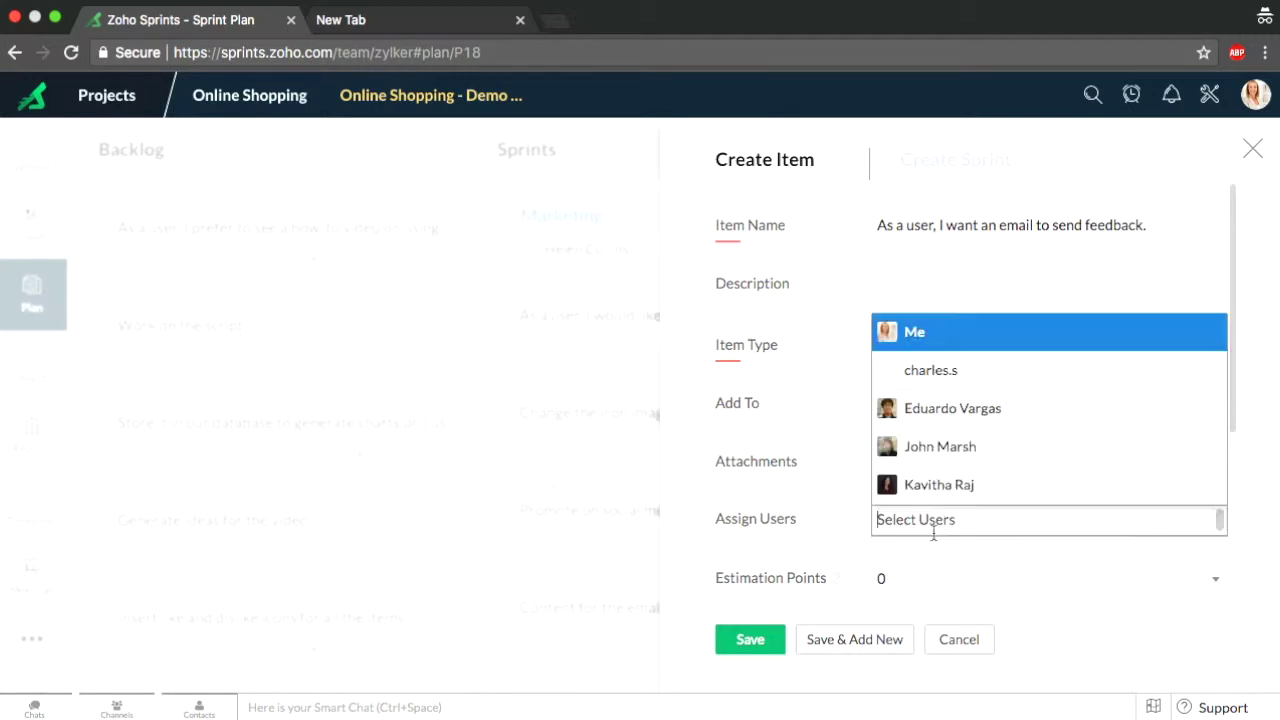
left_click(940, 446)
left_click(1014, 533)
left_click(937, 460)
Give the story 2 estimation points and Medium priority, and save it
scroll(939, 581, "down", 2)
left_click(929, 507)
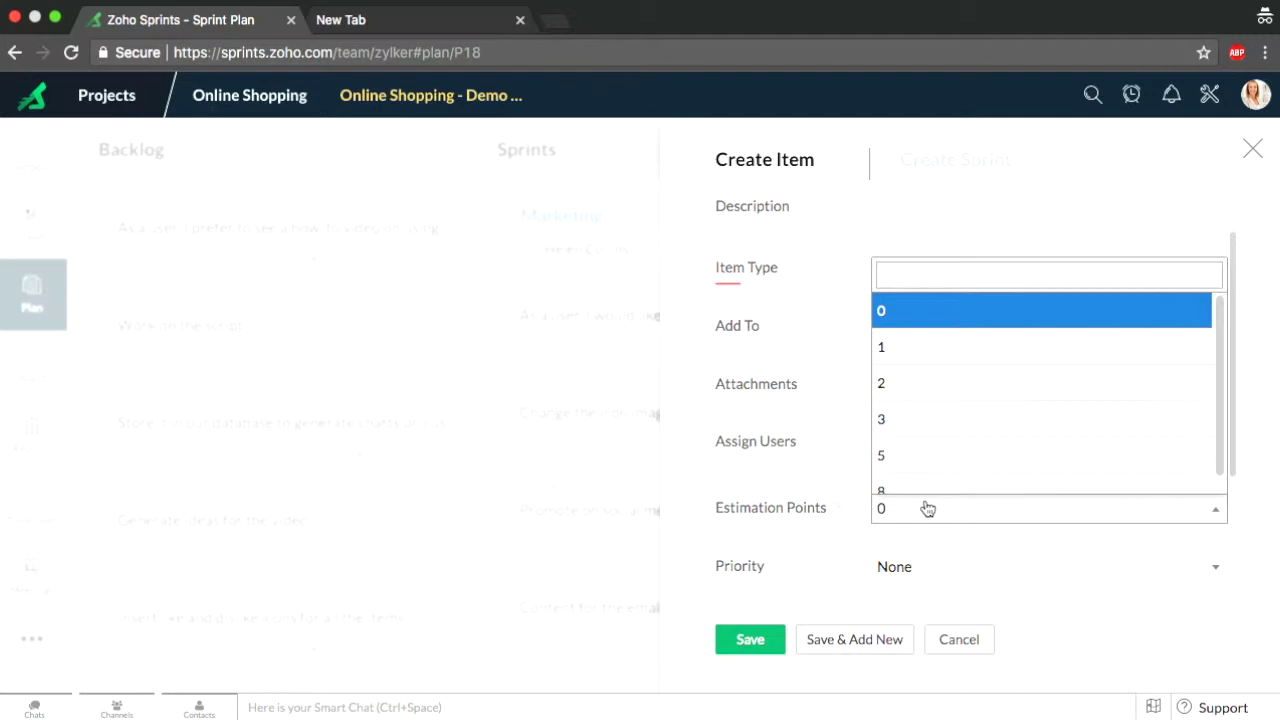
left_click(953, 407)
left_click(914, 569)
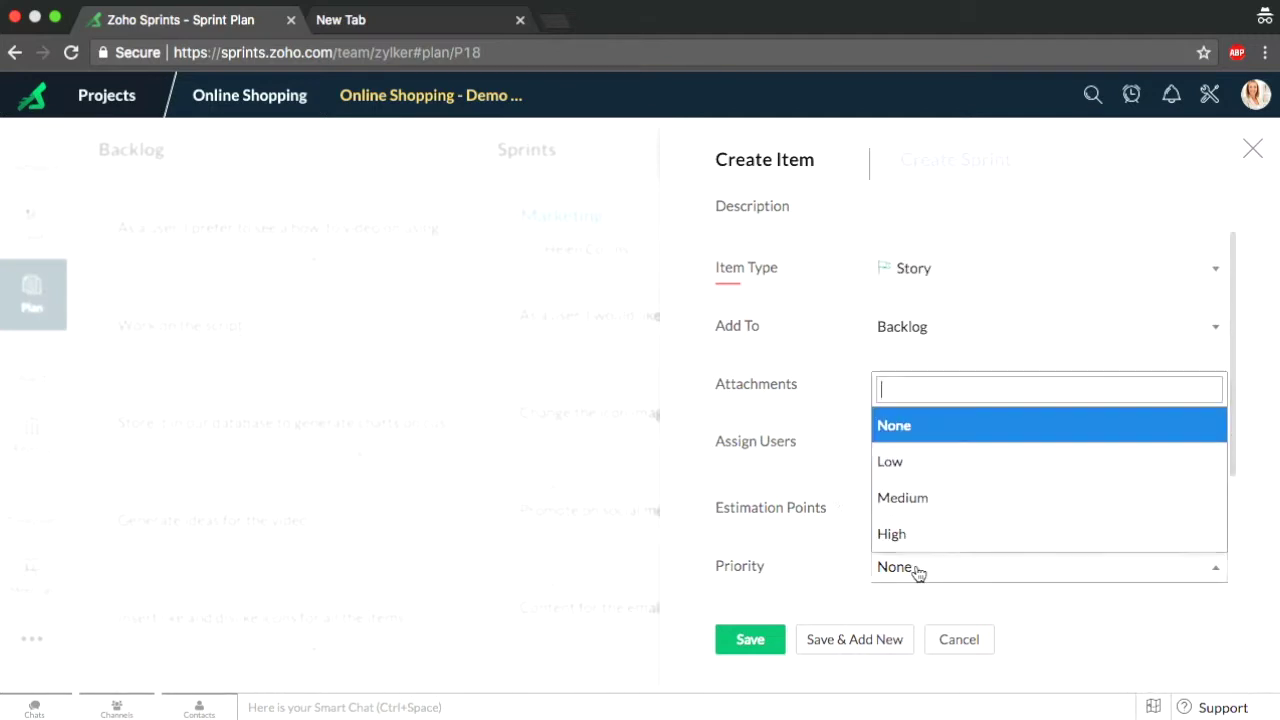
left_click(948, 502)
left_click(757, 645)
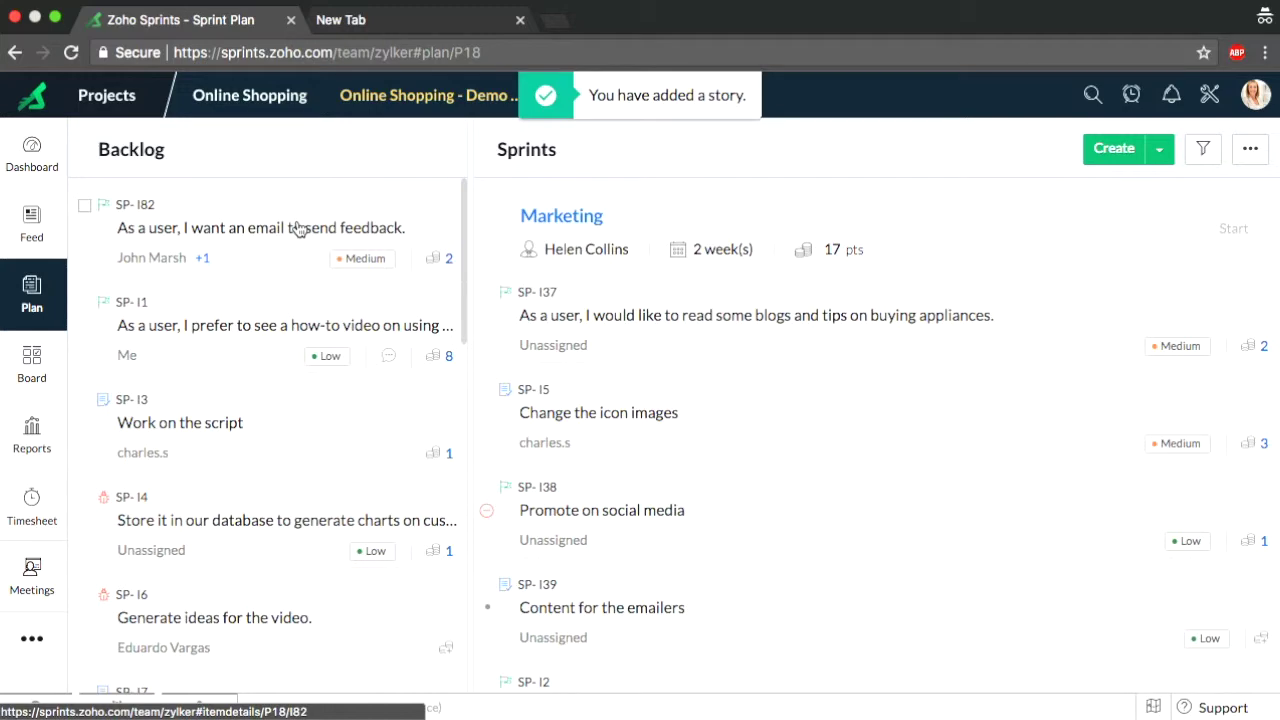
Move the story "As a user, I want an email to send feedback." from the Backlog into the Marketing sprint
left_click_drag(298, 228, 709, 434)
scroll(709, 433, "up", 3)
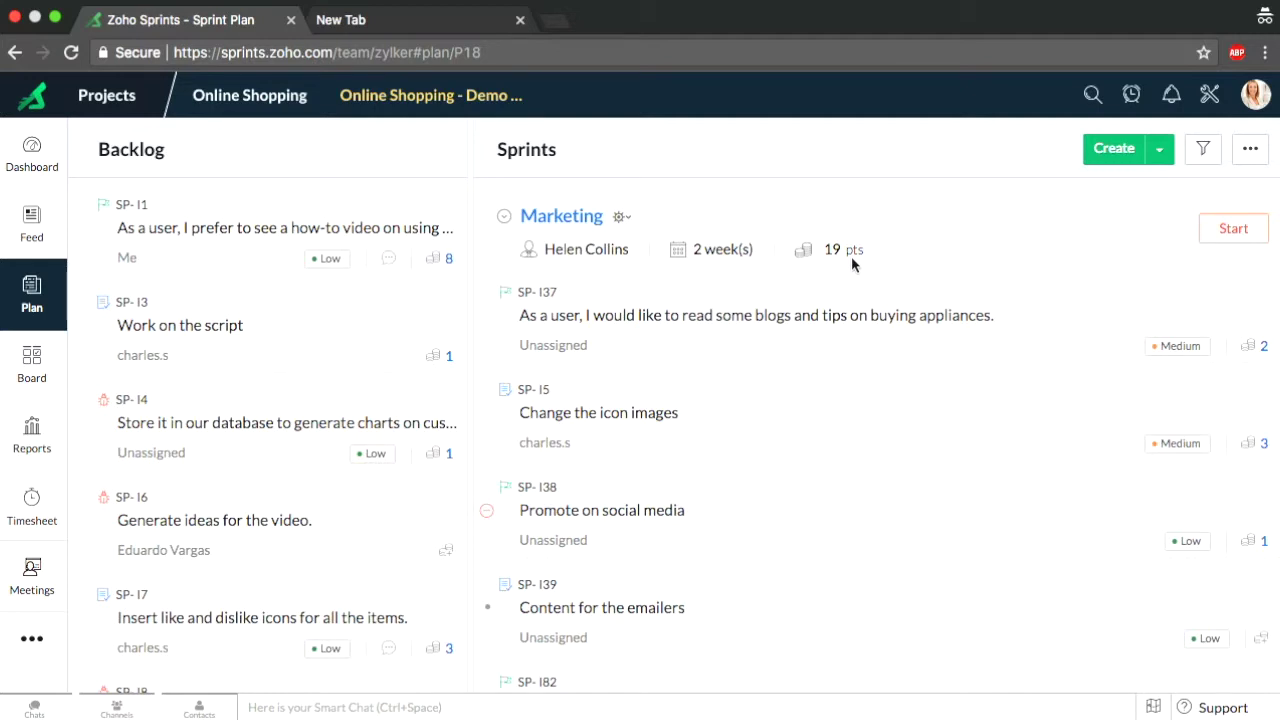
scroll(911, 560, "down", 5)
scroll(911, 560, "up", 5)
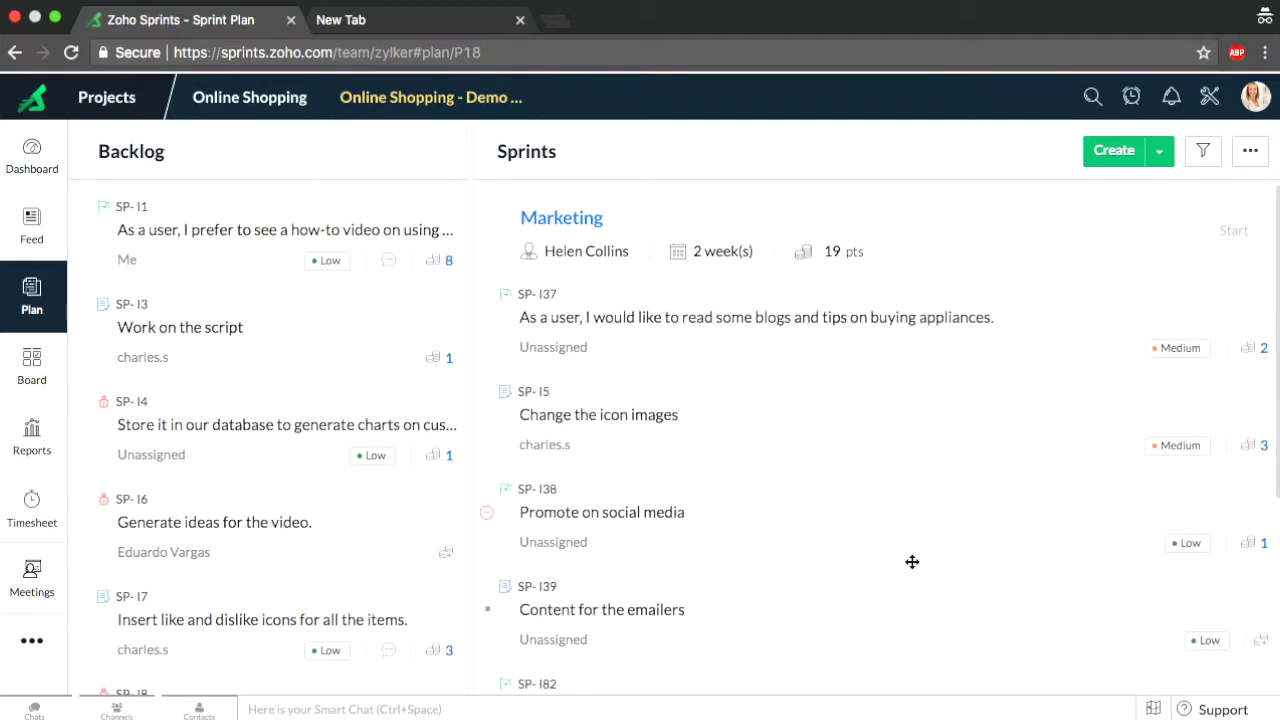
Start the Marketing sprint and look over the status columns on its board
left_click(1234, 230)
left_click(550, 221)
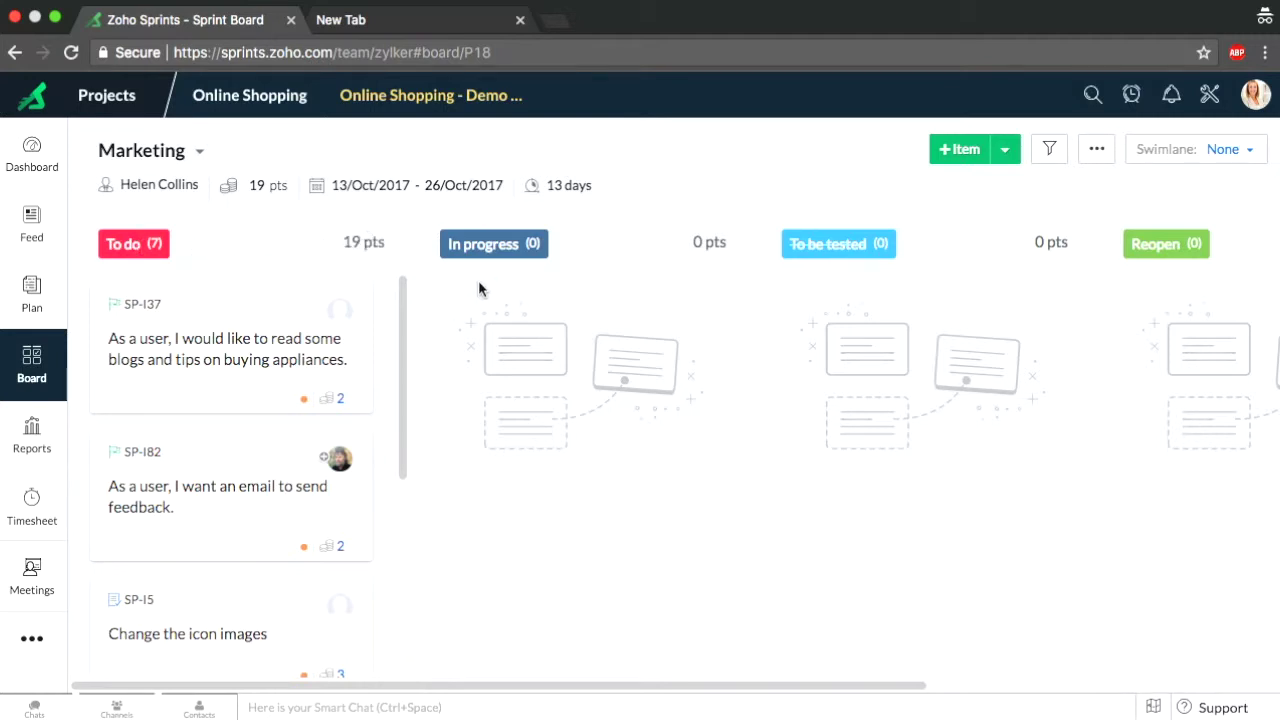
scroll(751, 309, "right", 10)
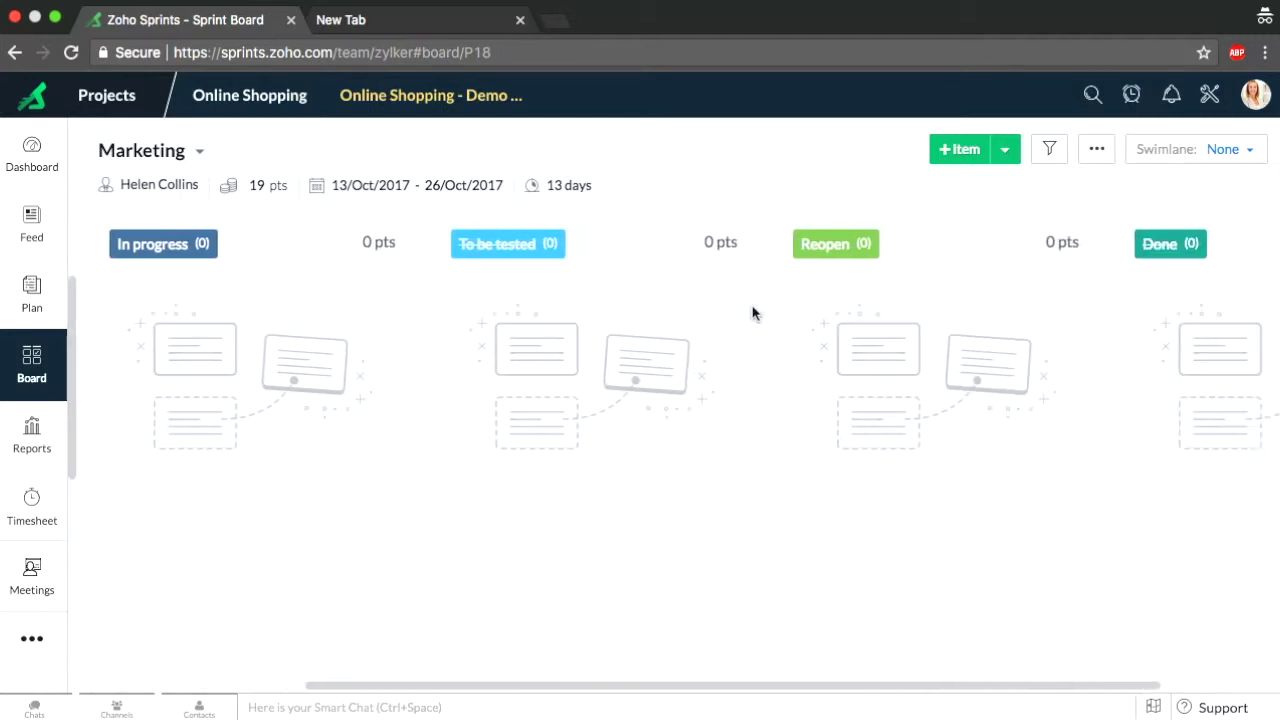
scroll(751, 309, "left", 10)
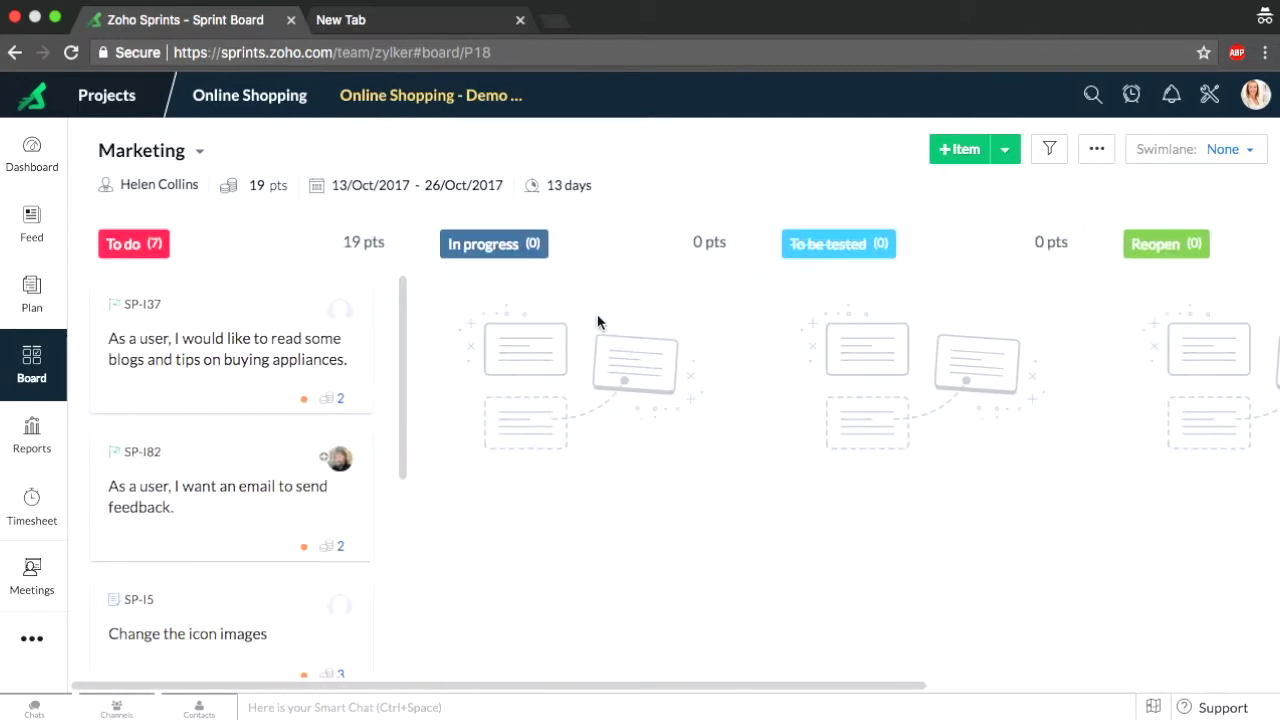
Open the Custom Status settings of the Online Shopping - Demo Project
left_click(1211, 95)
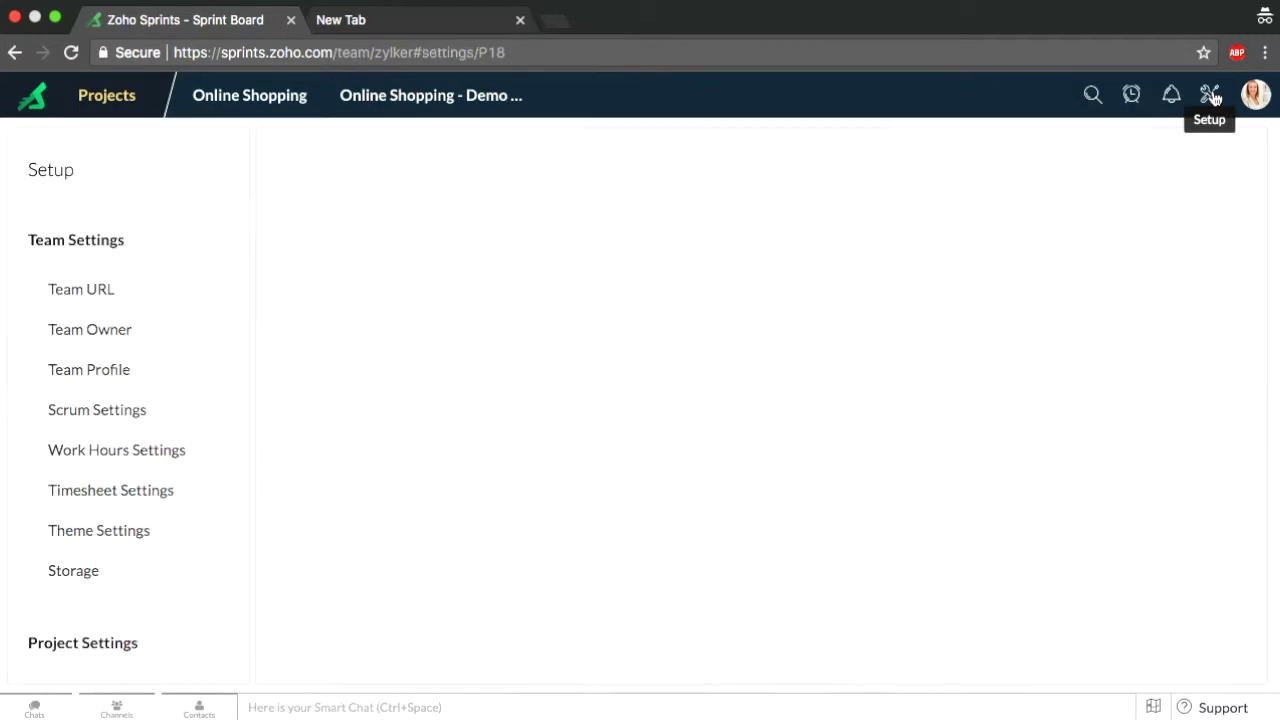
scroll(66, 637, "down", 4)
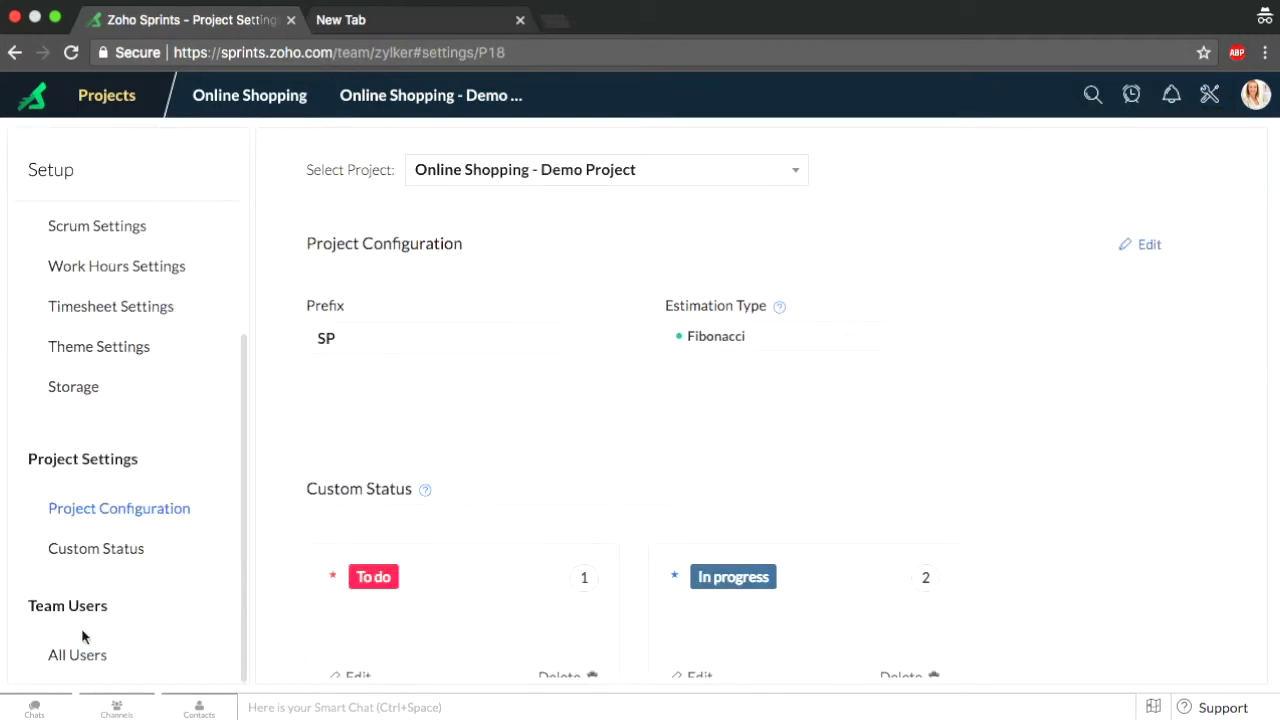
left_click(137, 547)
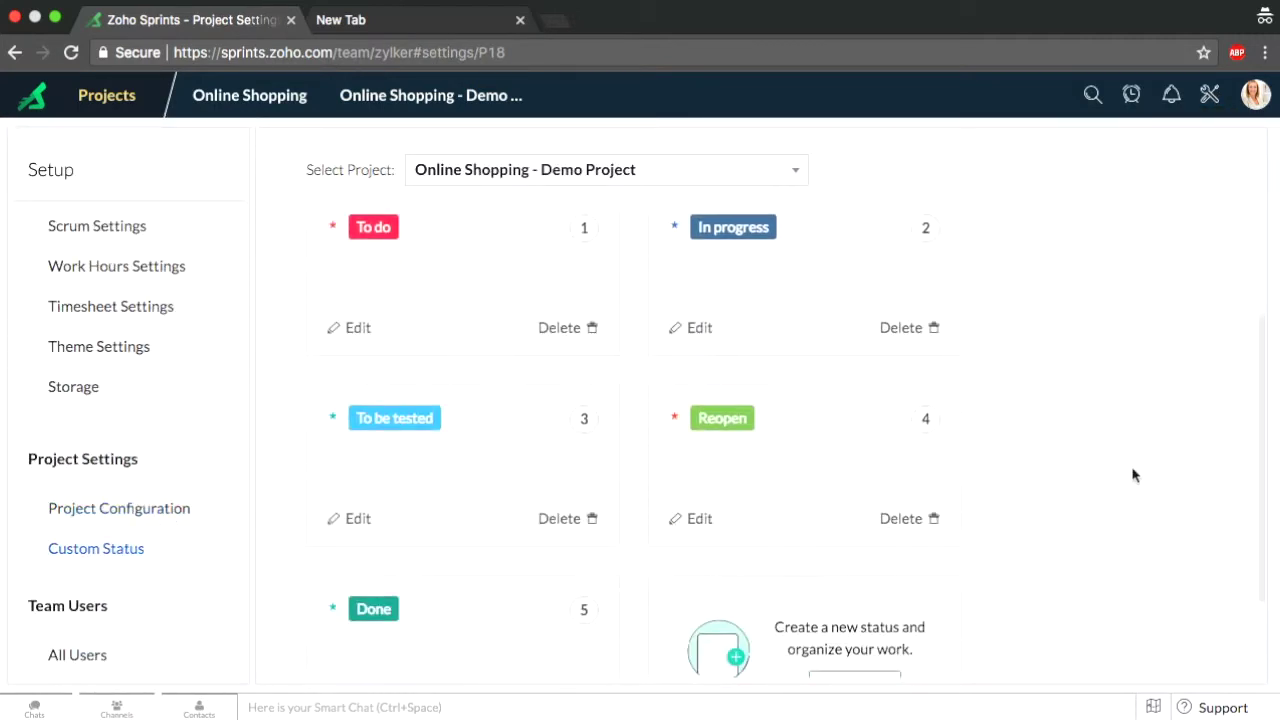
scroll(1133, 475, "down", 1)
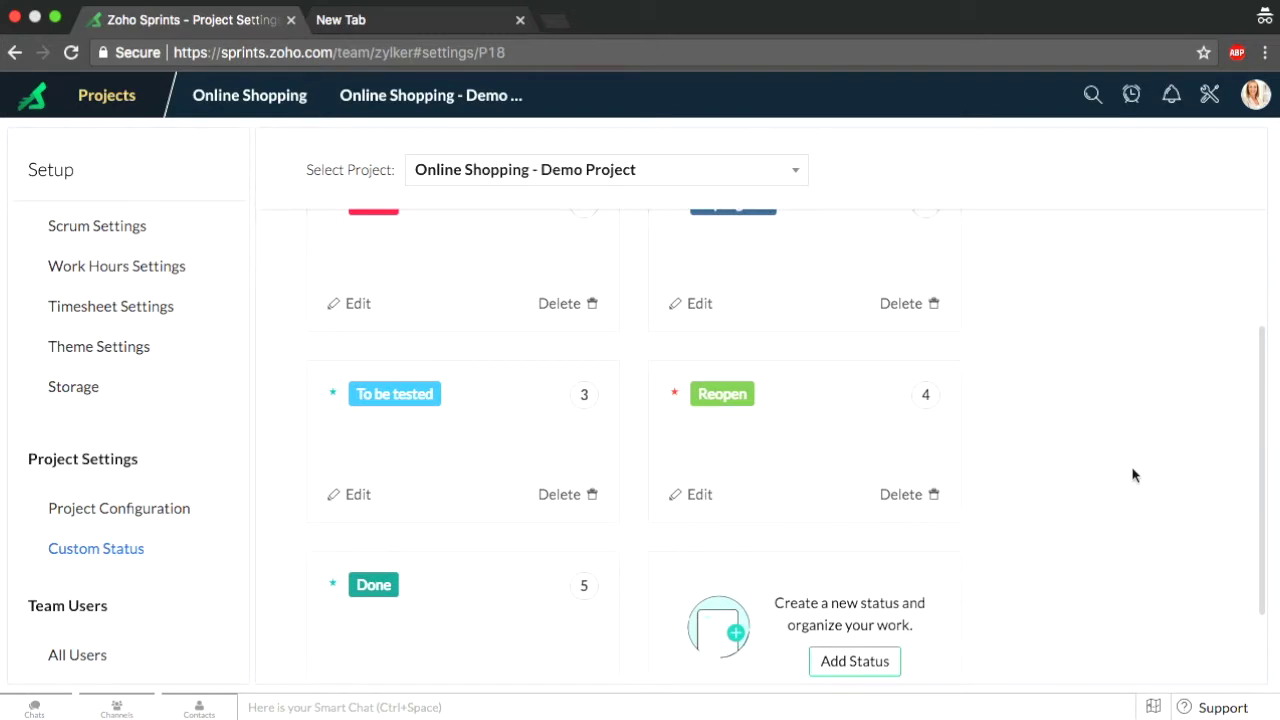
Add a custom status named "review for content" with the type In Progress
left_click(859, 660)
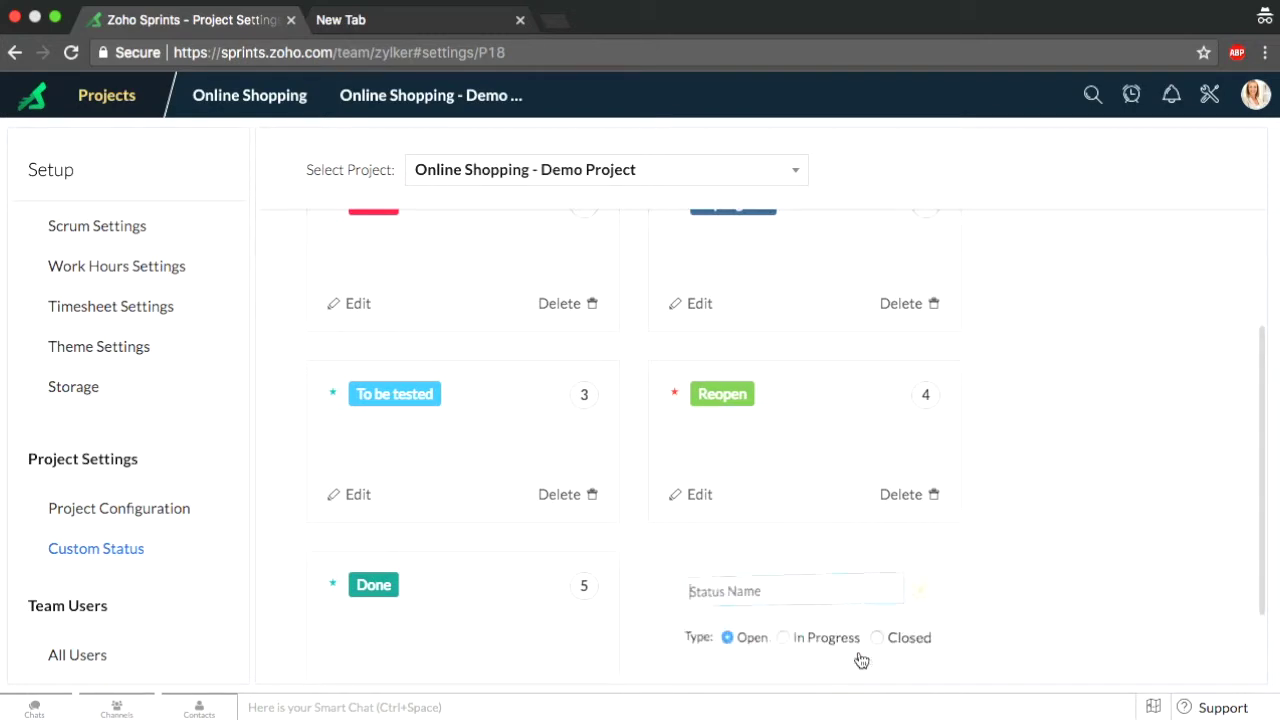
type("review for content")
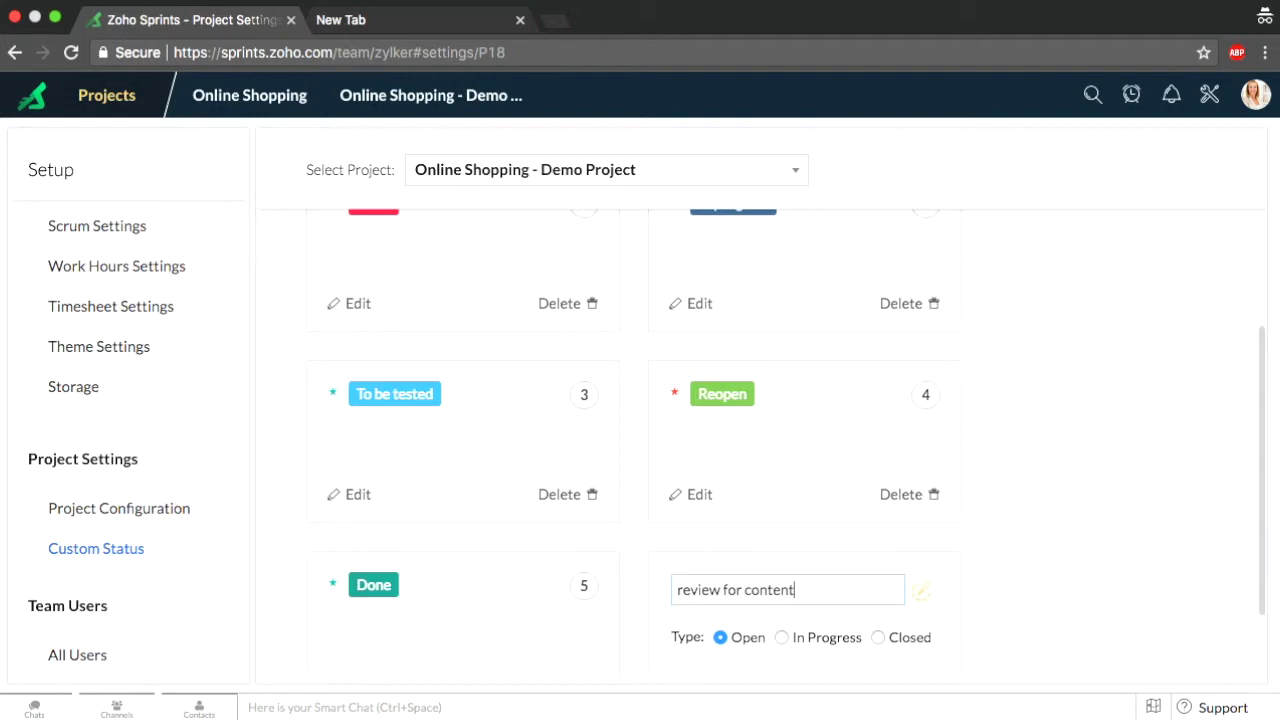
left_click(831, 632)
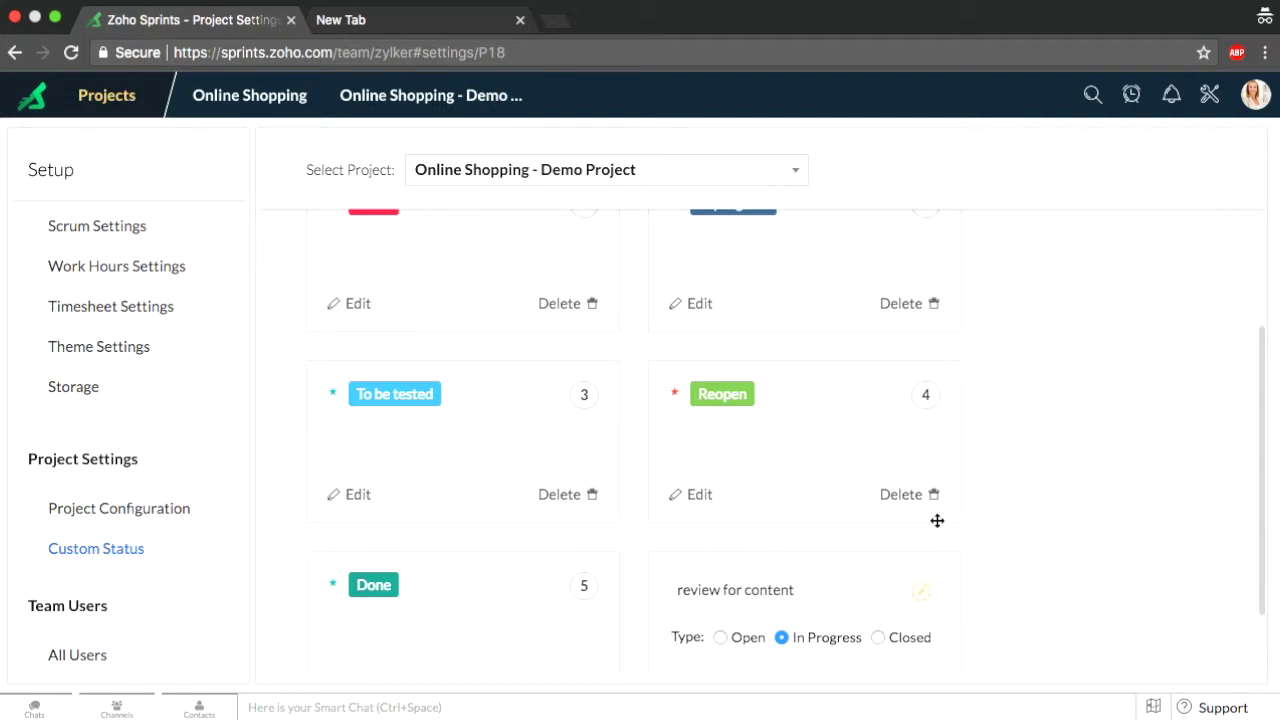
scroll(977, 594, "down", 1)
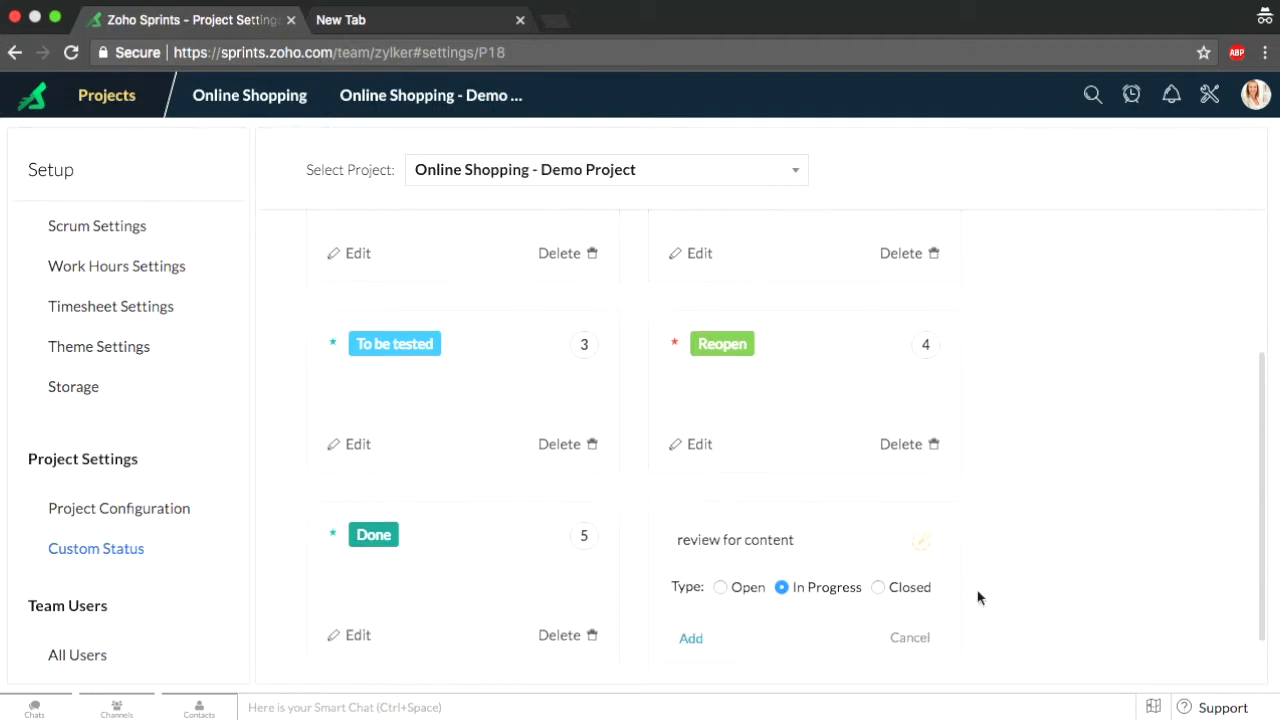
left_click(694, 640)
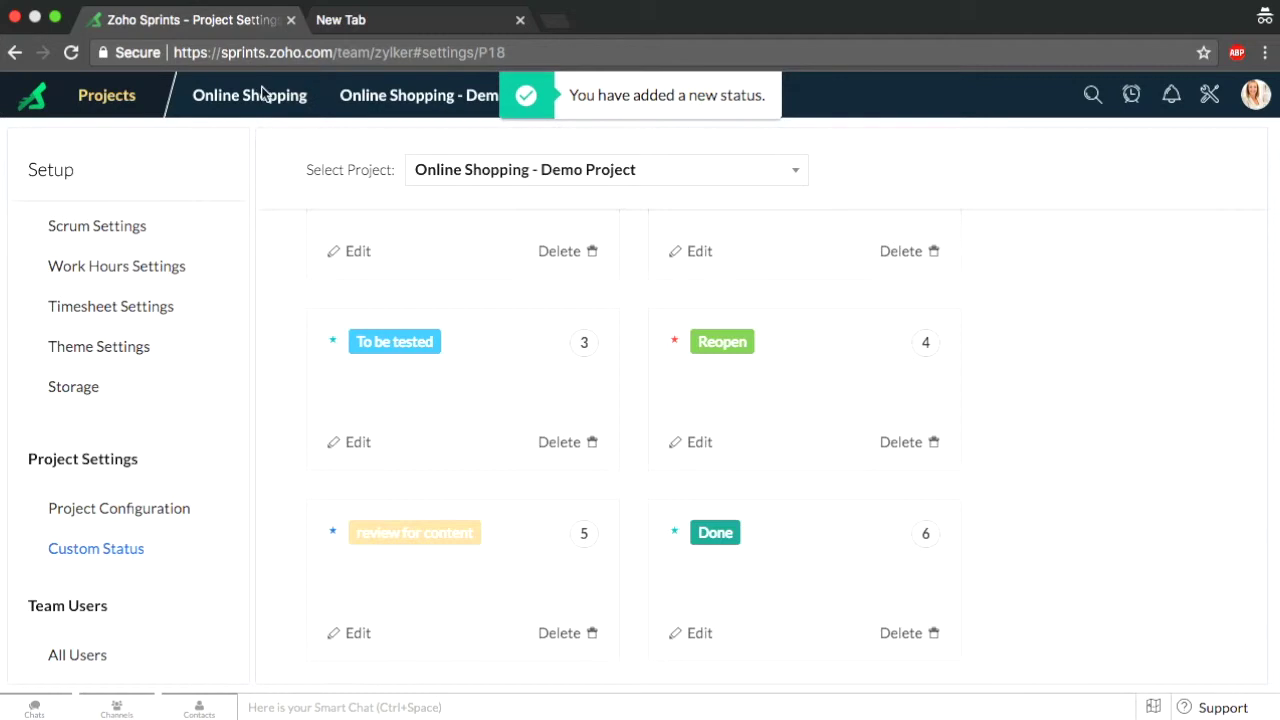
Return to the demo project's Marketing board and move the story about blogs and tips on buying appliances from To do to To be tested
left_click(423, 98)
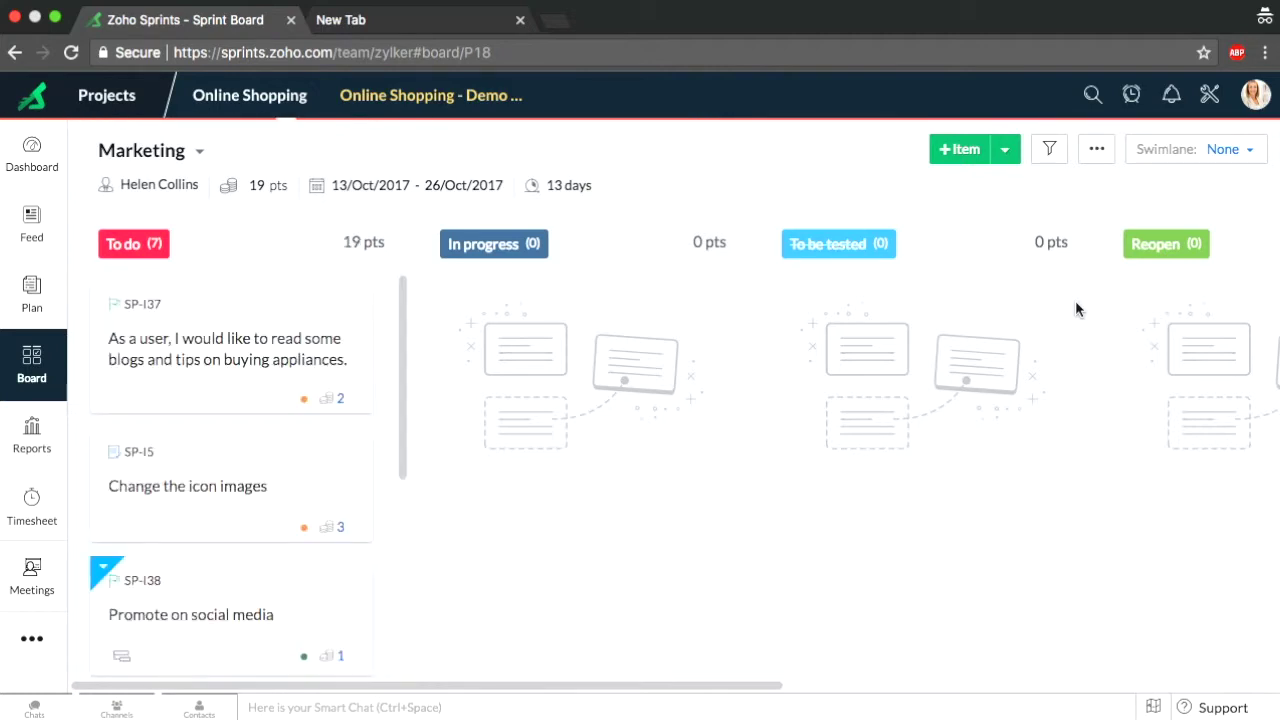
scroll(1075, 300, "right", 10)
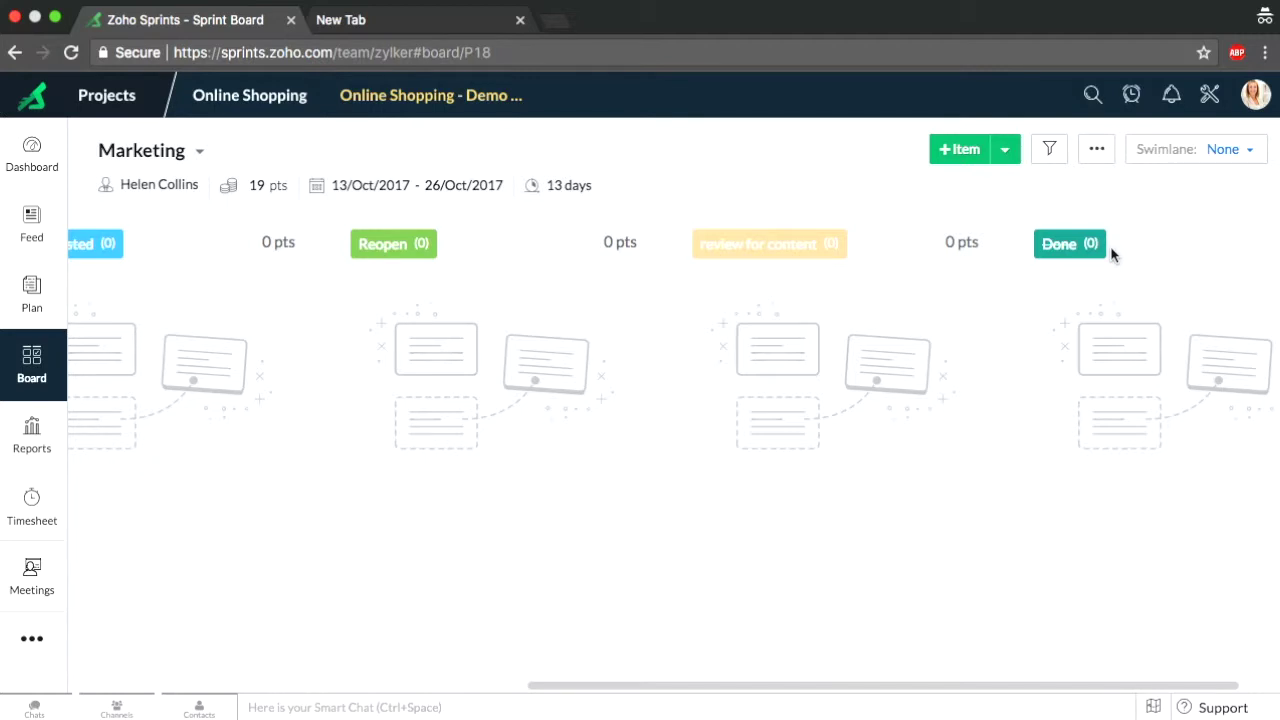
scroll(1110, 255, "left", 10)
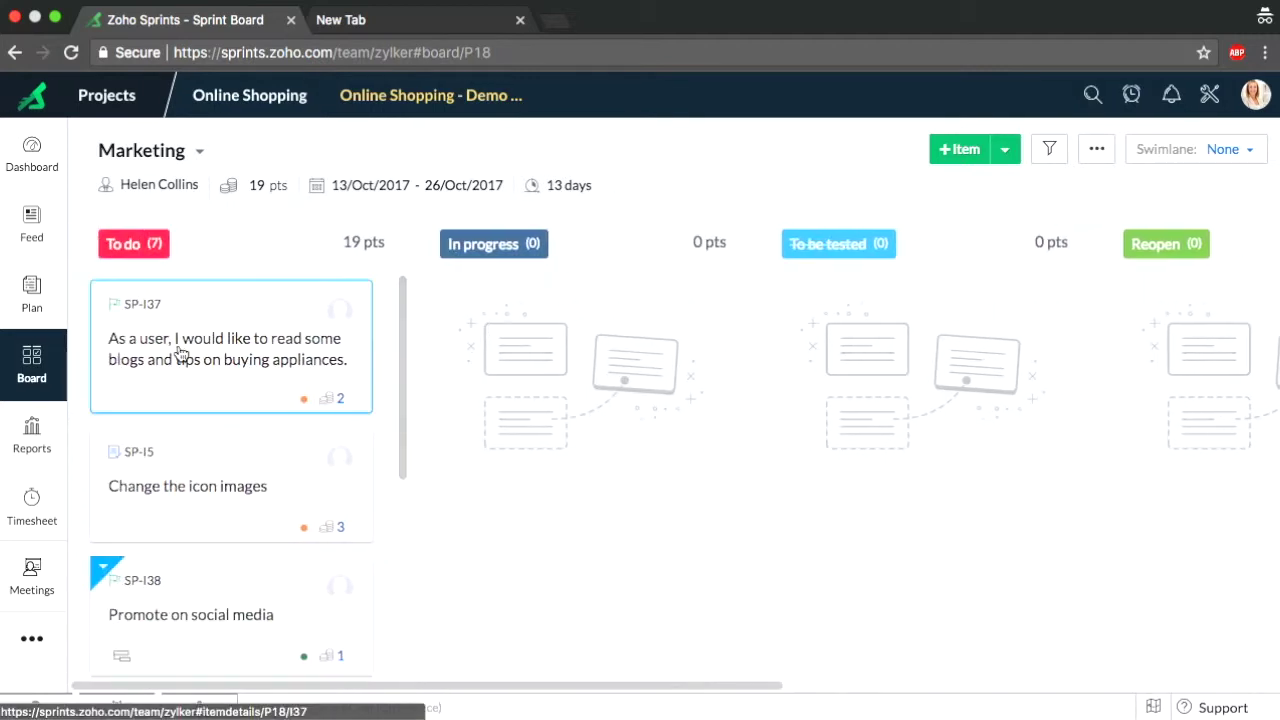
left_click_drag(180, 352, 550, 317)
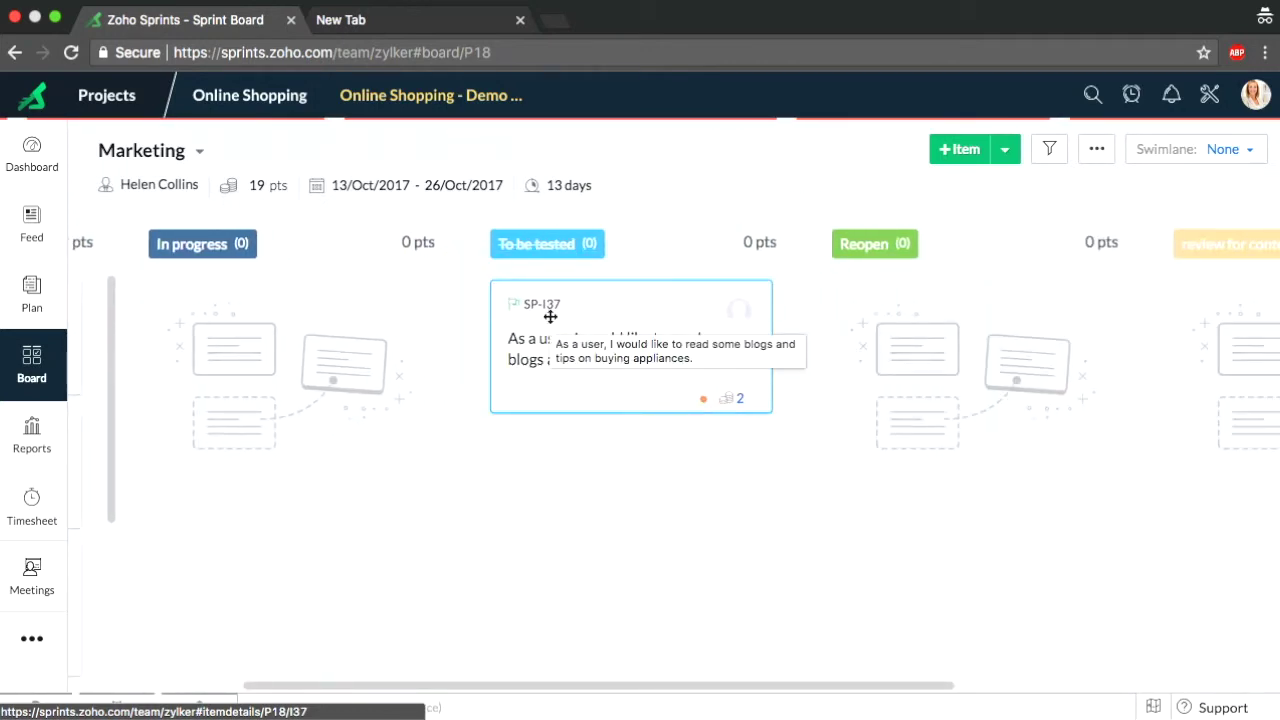
scroll(812, 318, "left", 5)
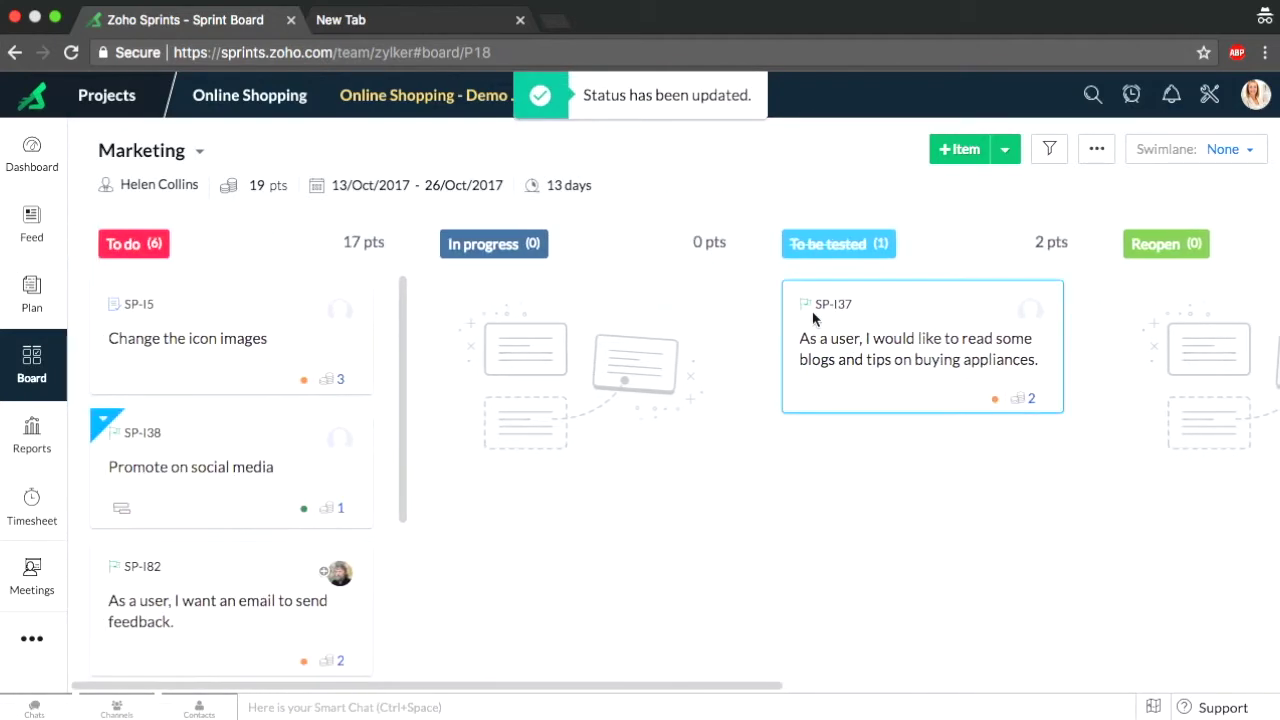
Review the Marketing sprint's details dashboard, including Overall Progress, Work Item Count, Open Items and Sprint Activity, then close it
mouse_move(163, 165)
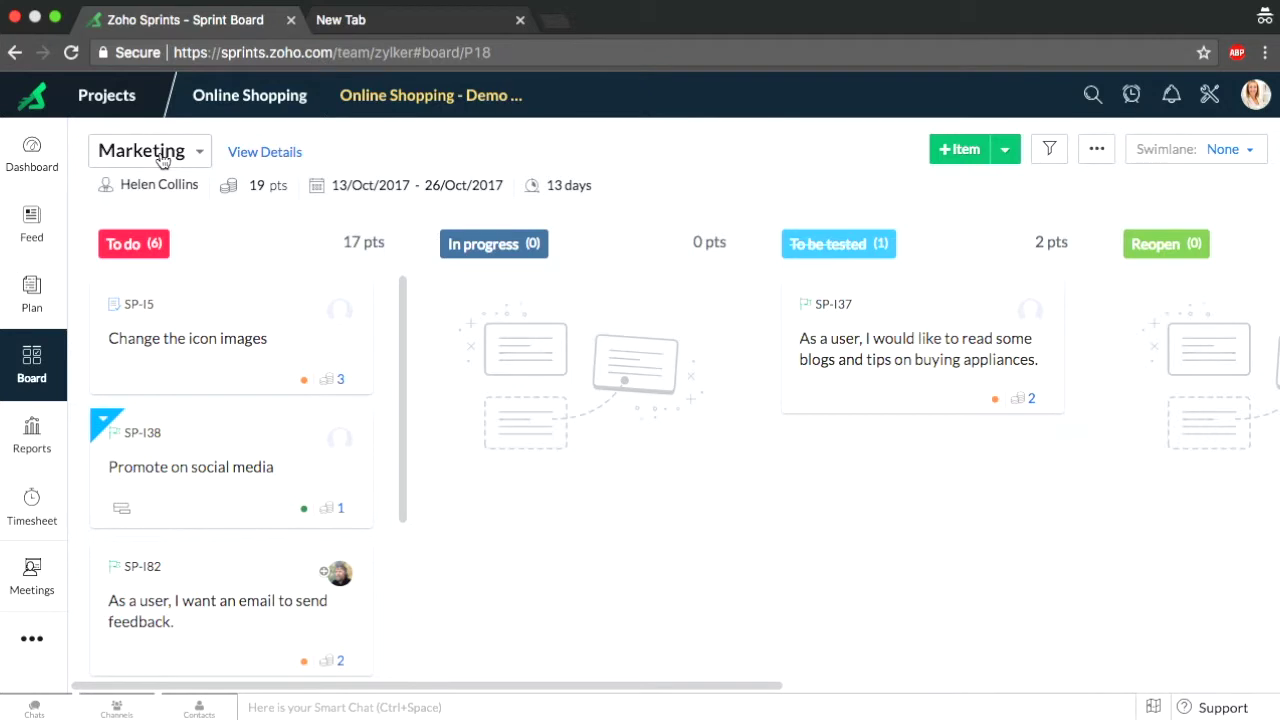
left_click(262, 152)
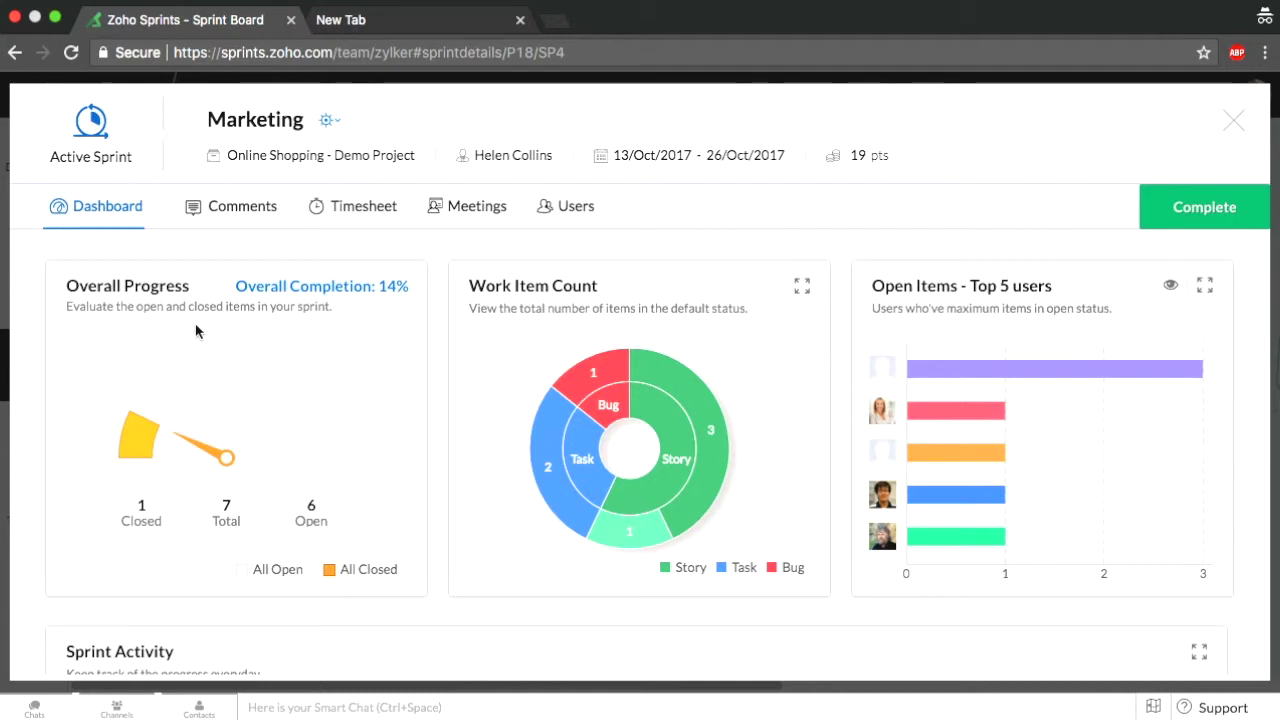
mouse_move(713, 422)
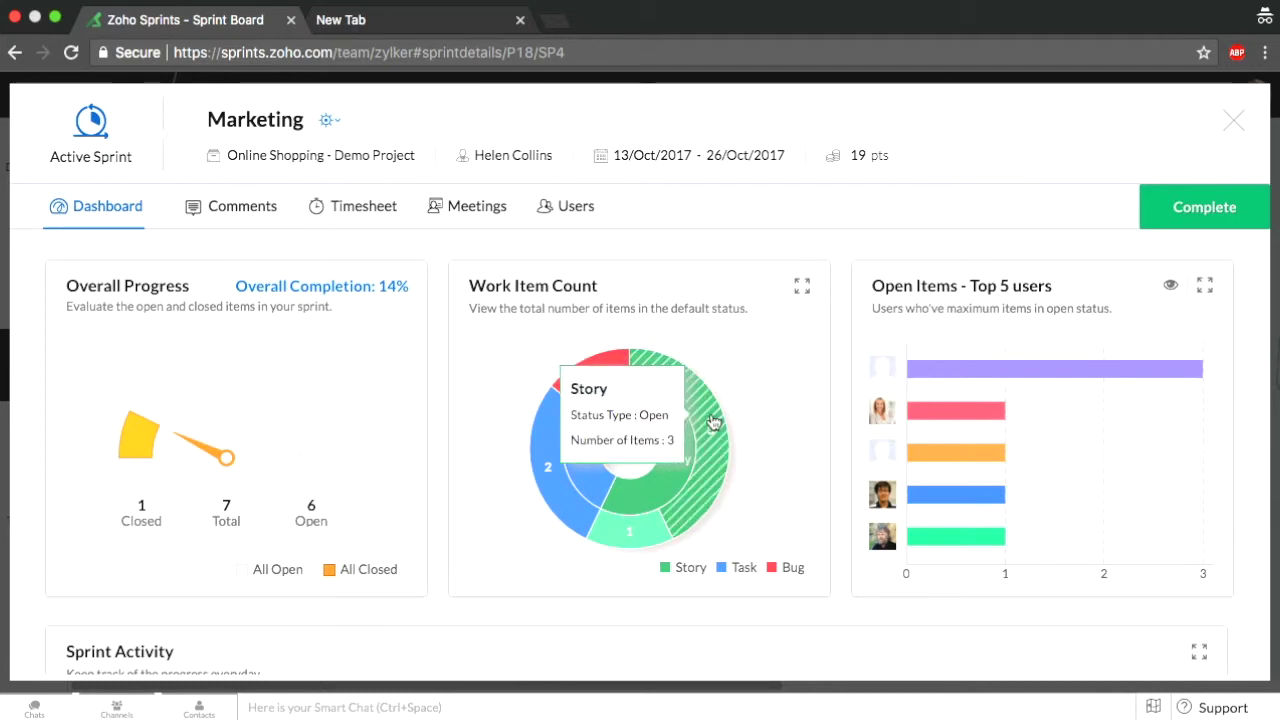
mouse_move(1040, 368)
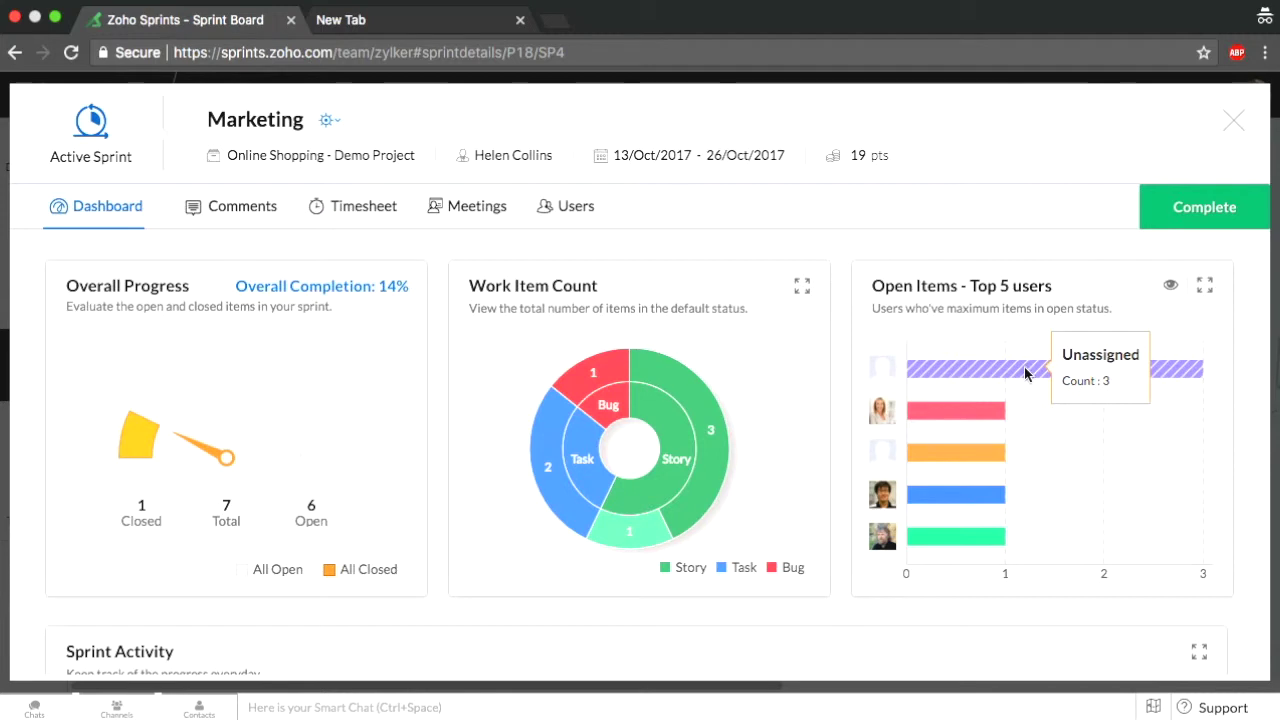
left_click(1172, 287)
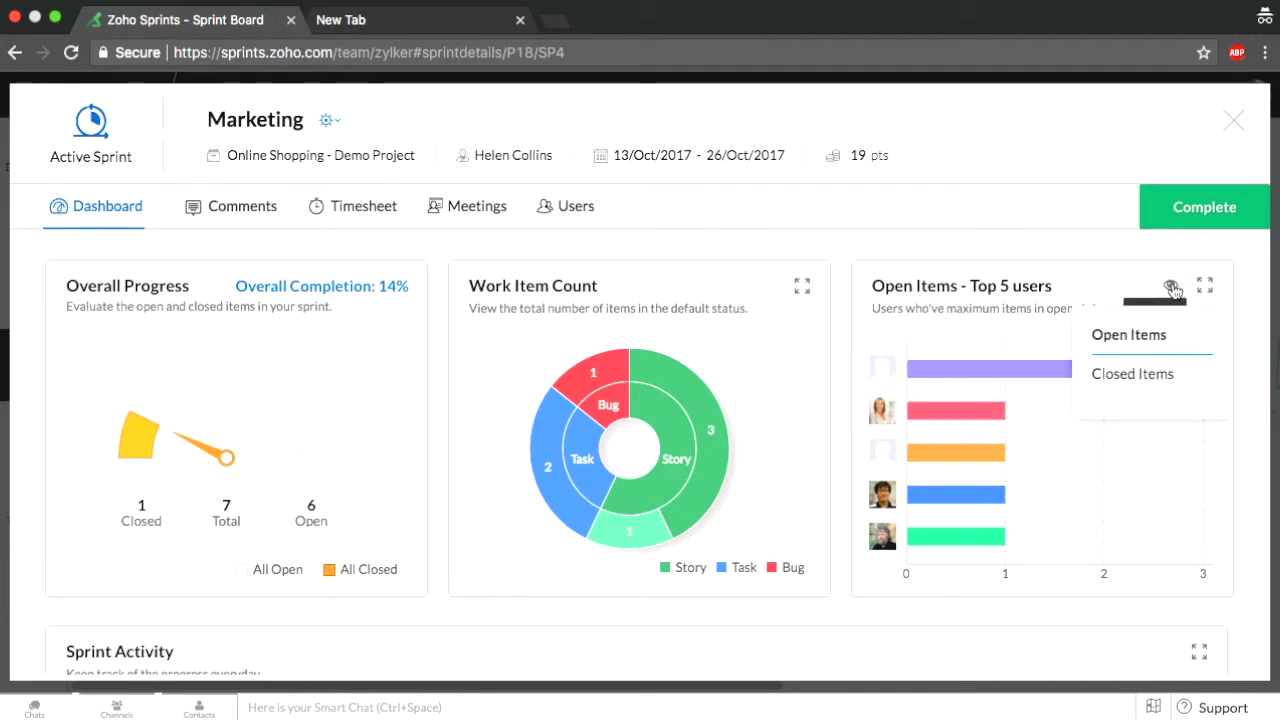
scroll(1123, 284, "down", 5)
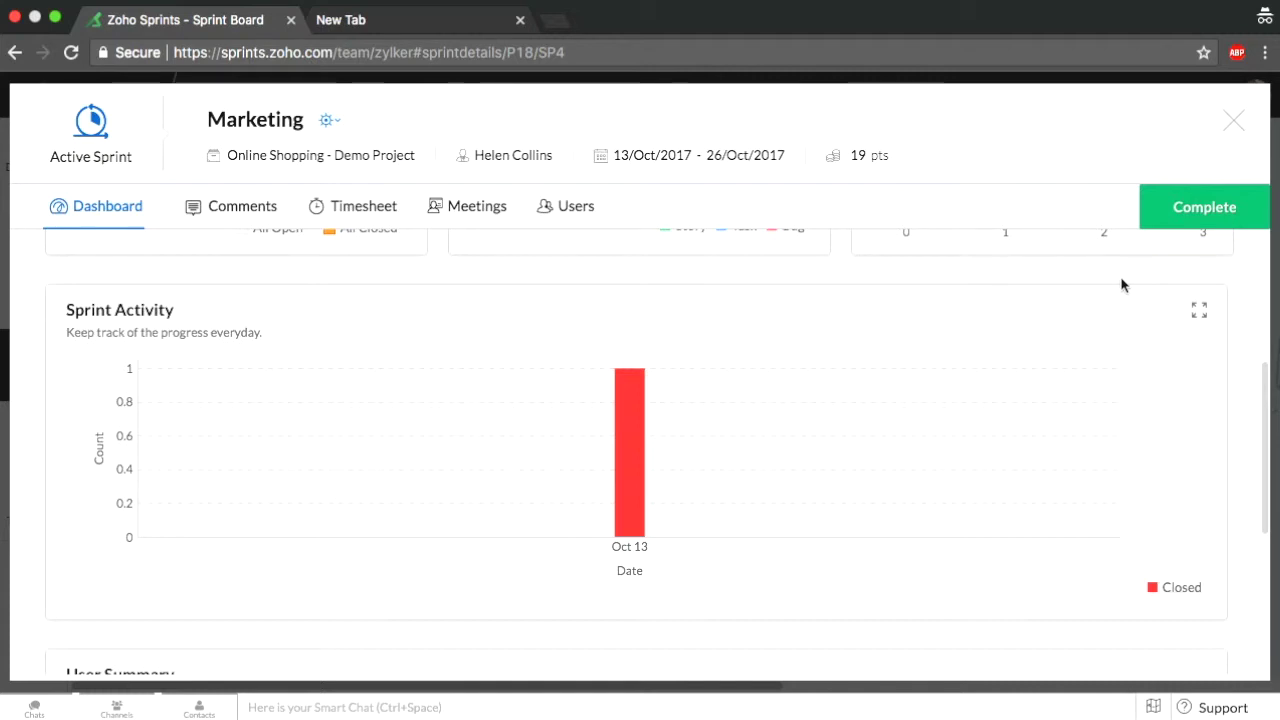
scroll(1043, 358, "up", 2)
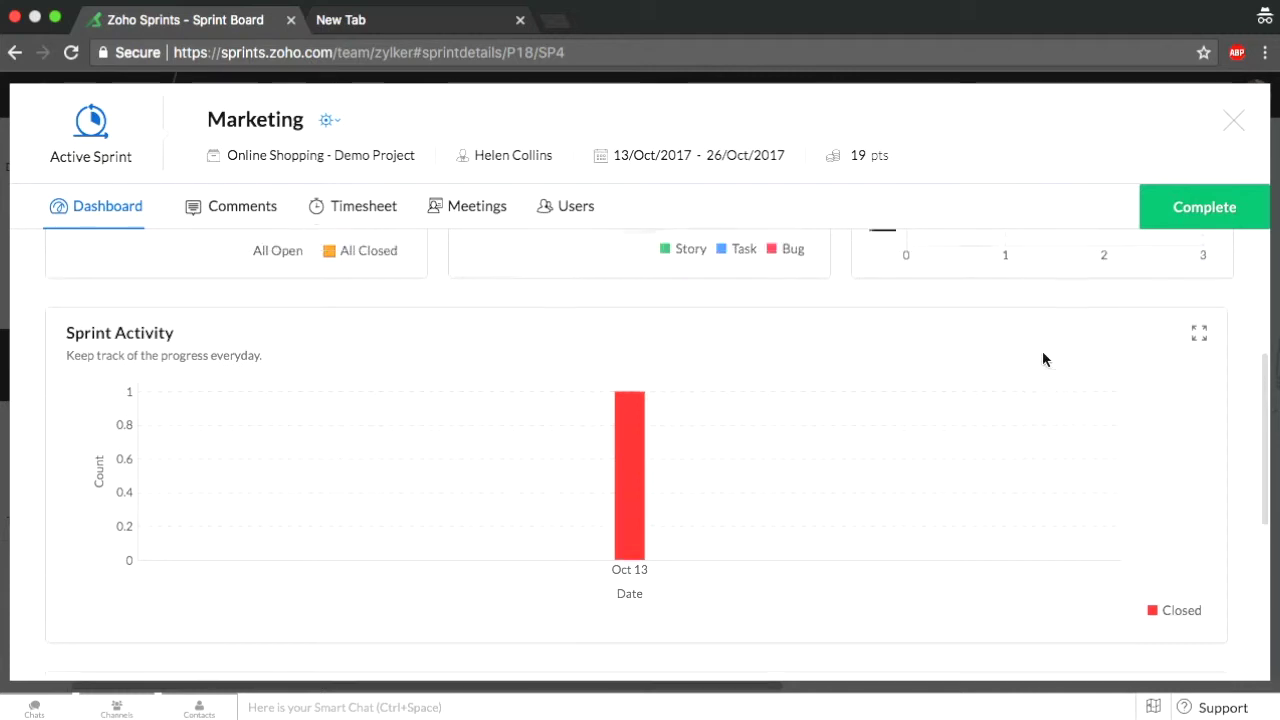
left_click(1233, 120)
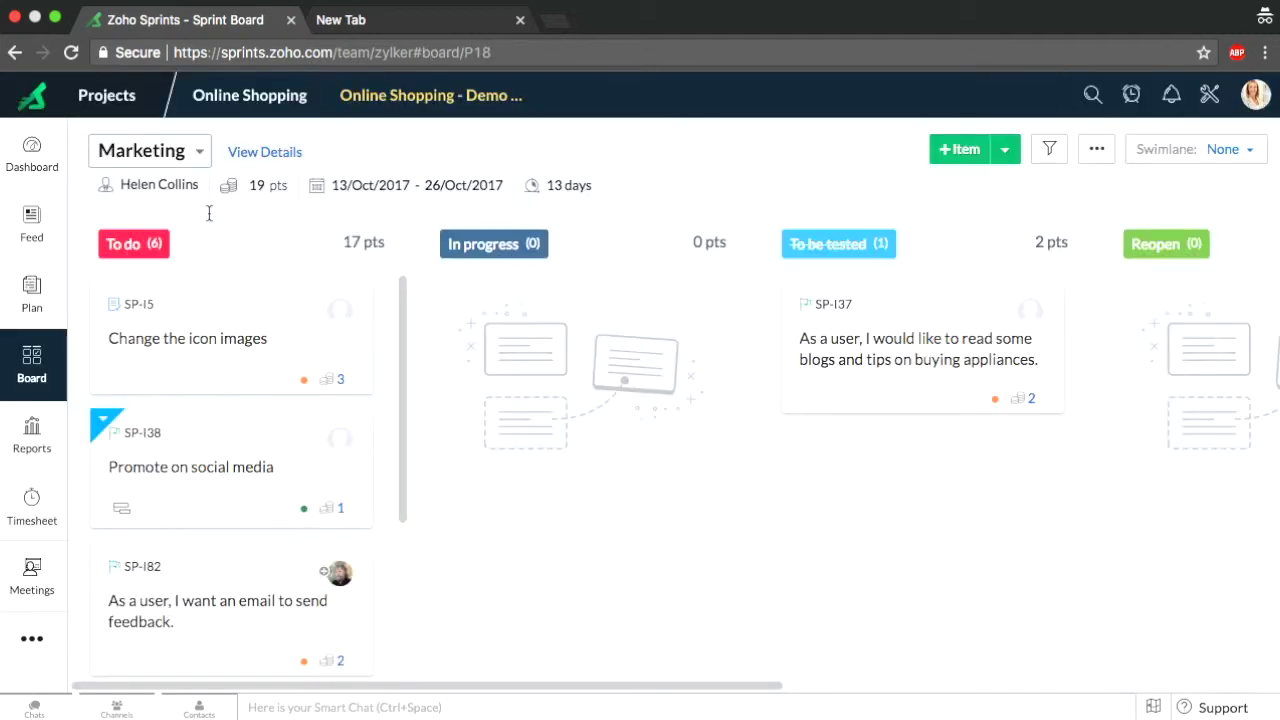
Switch the board to the Payments sprint and look through its items across all status columns
left_click(201, 147)
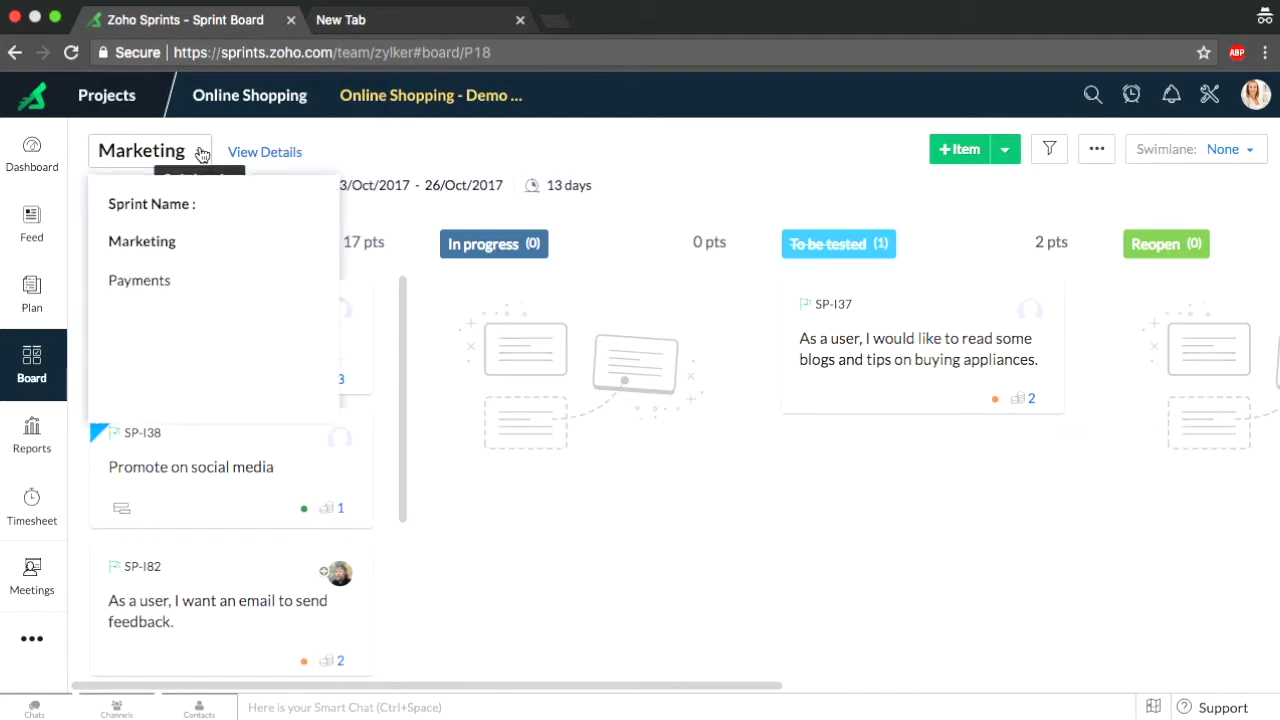
left_click(164, 275)
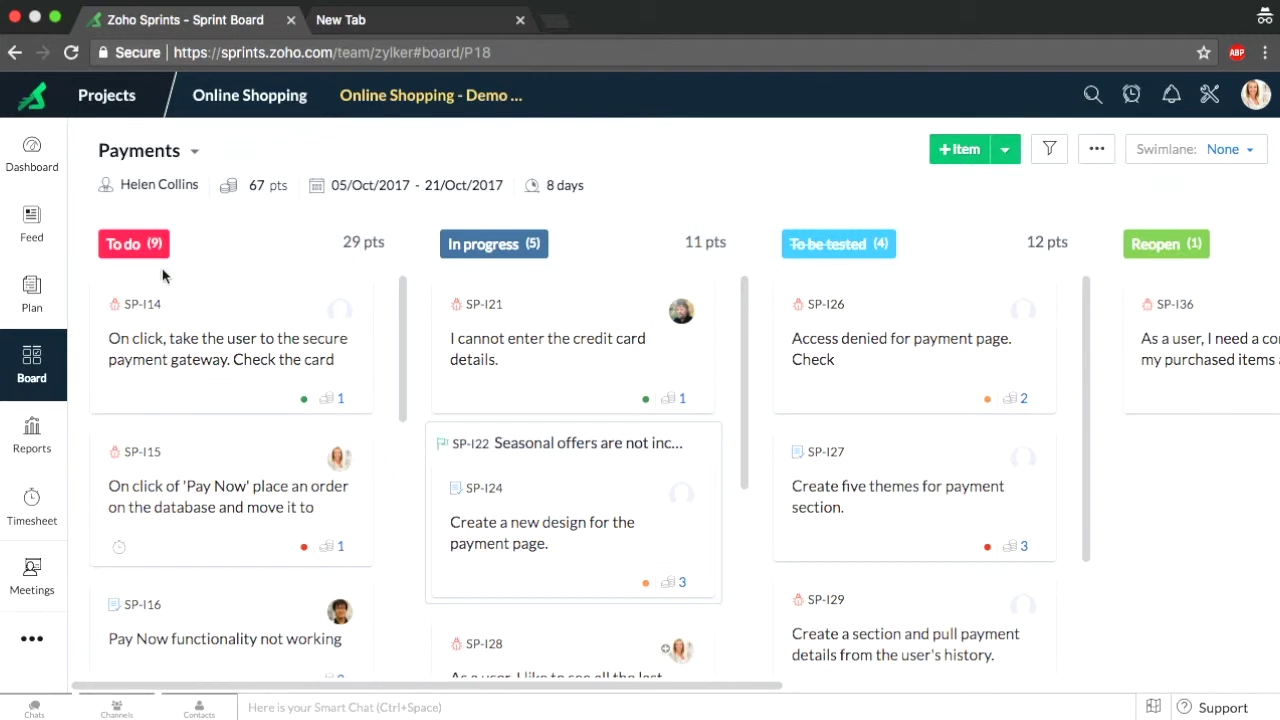
scroll(950, 260, "right", 4)
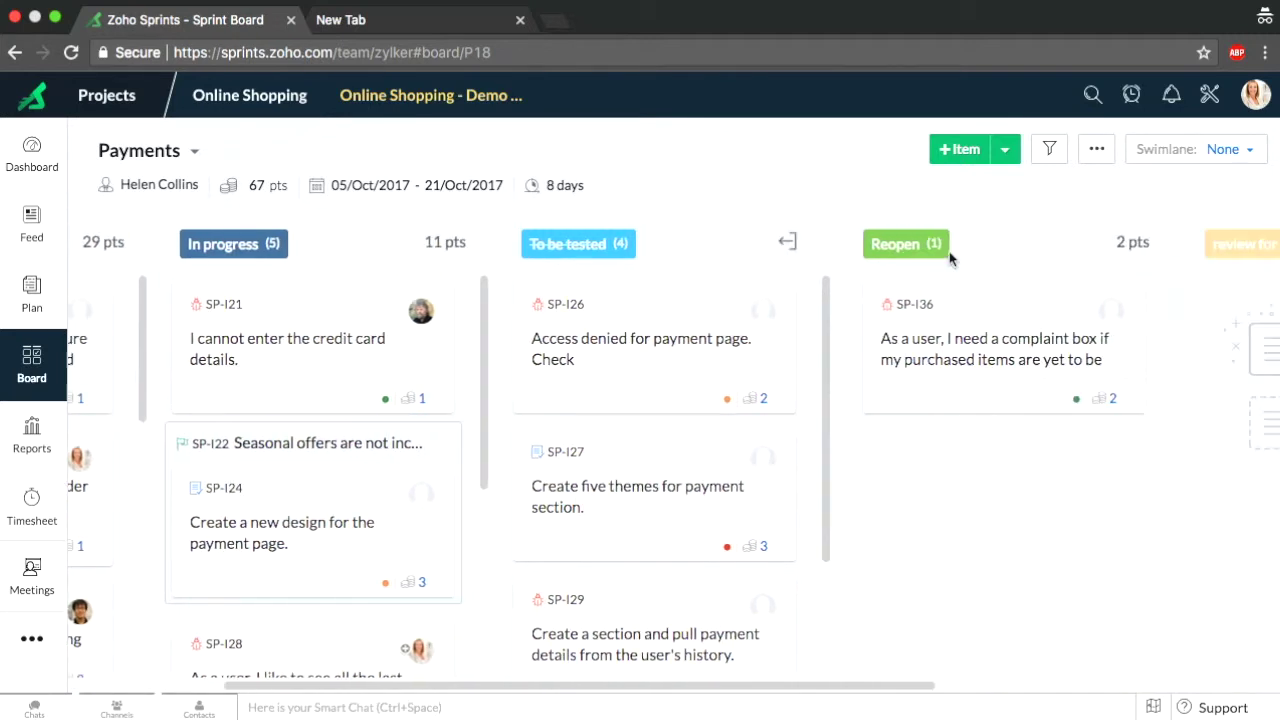
scroll(950, 260, "right", 4)
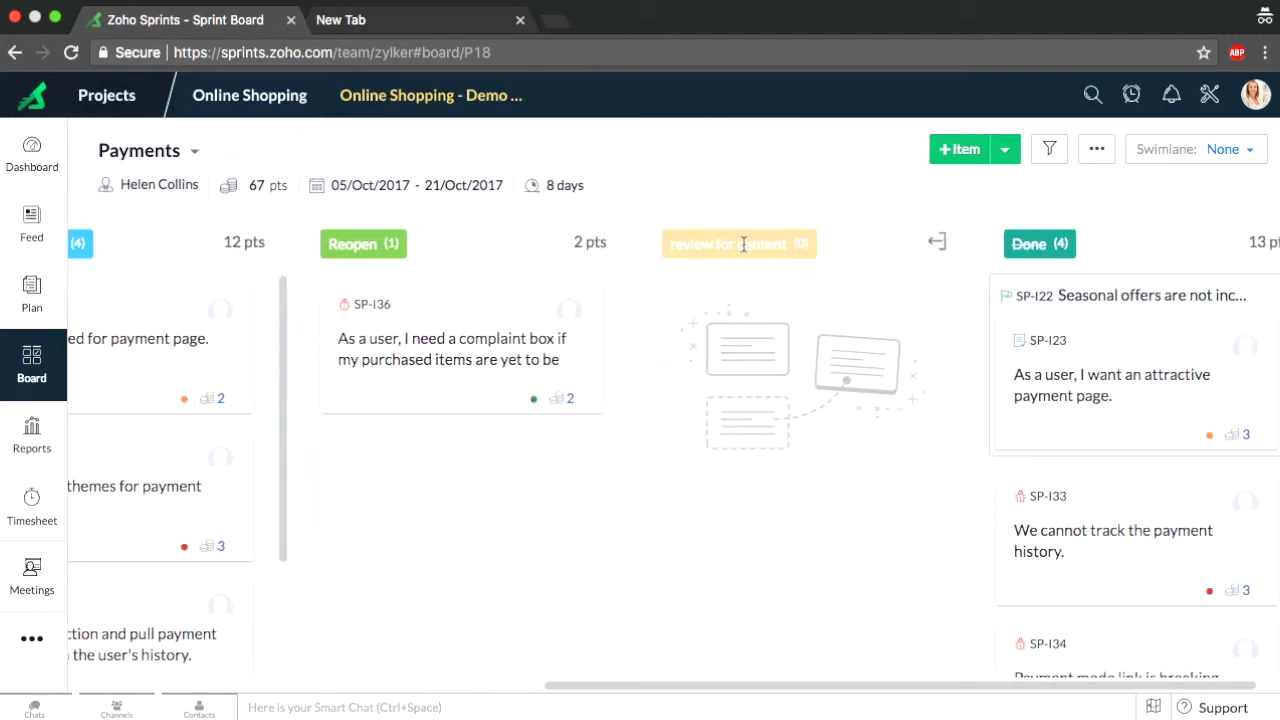
scroll(637, 437, "left", 8)
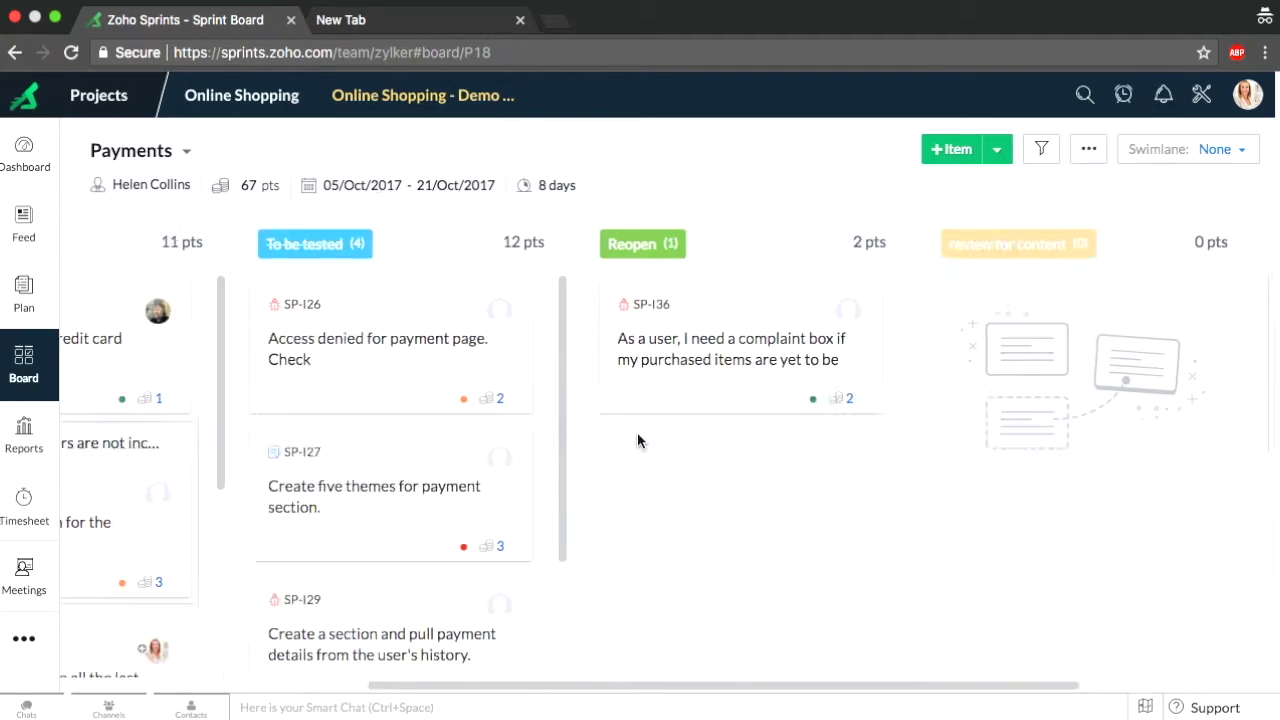
Open the Payments sprint's details and examine its Work Item Count and Sprint Activity charts
mouse_move(160, 150)
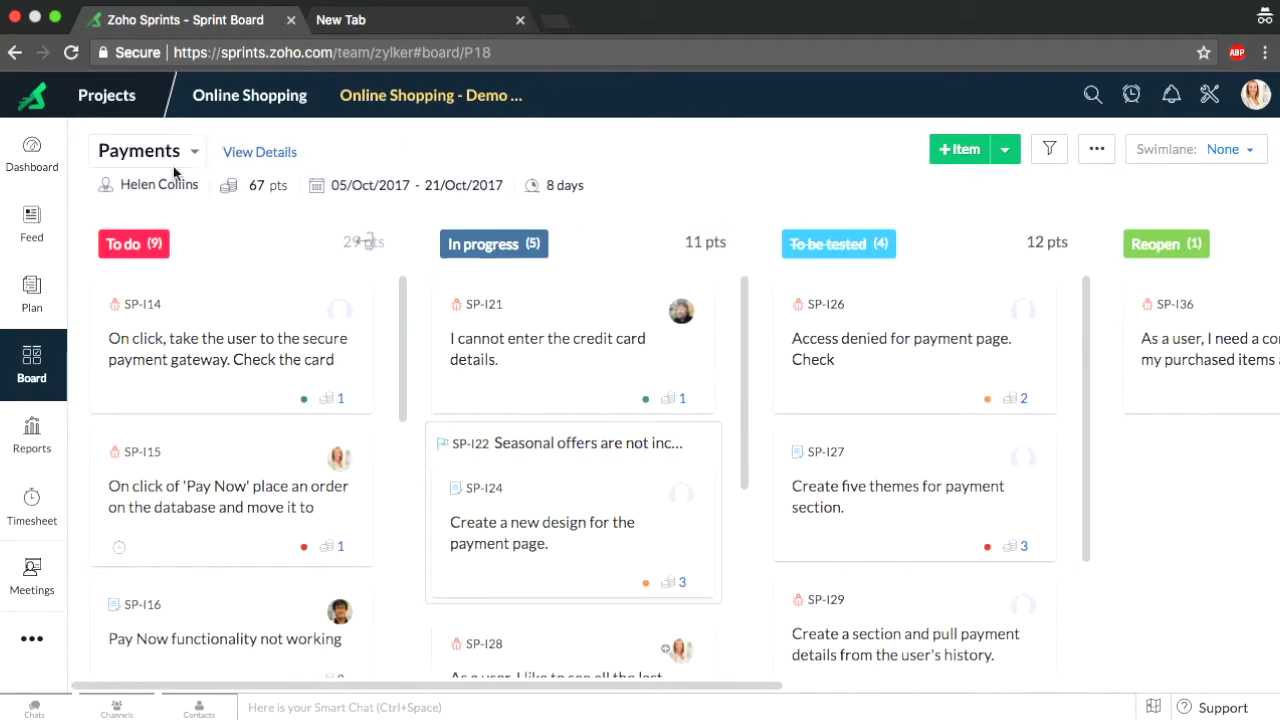
left_click(254, 156)
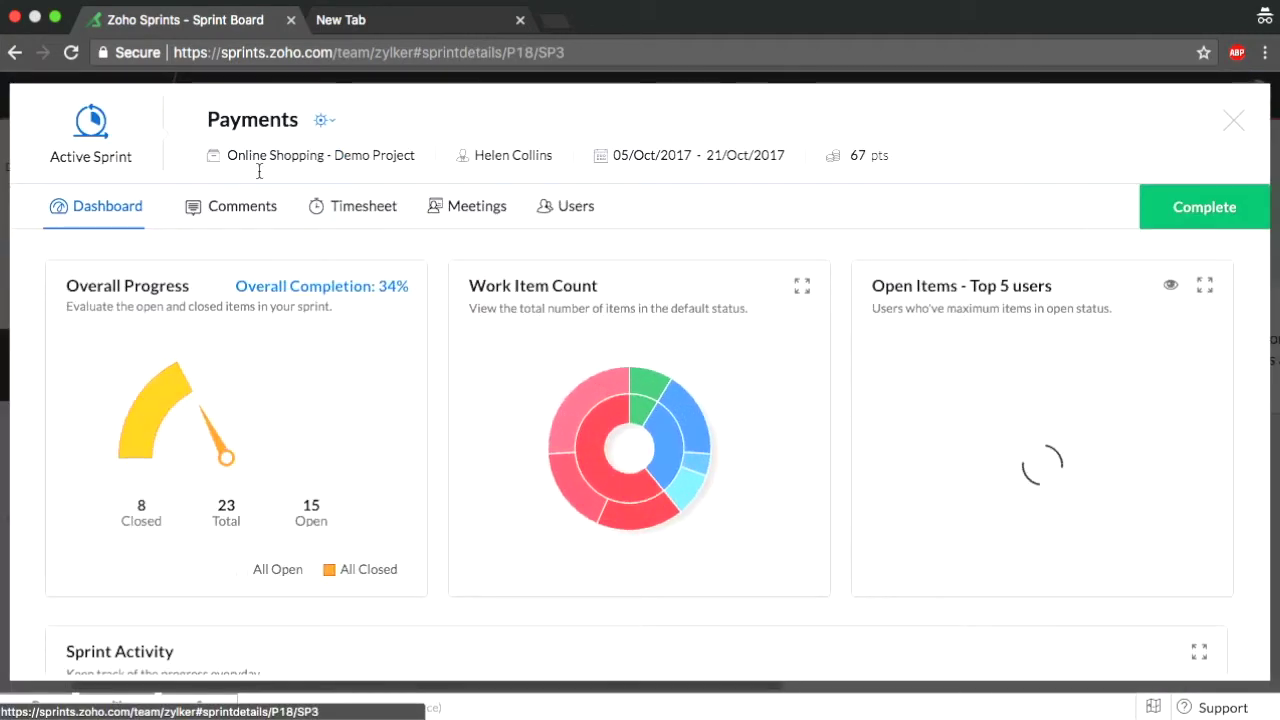
mouse_move(576, 477)
scroll(574, 574, "down", 5)
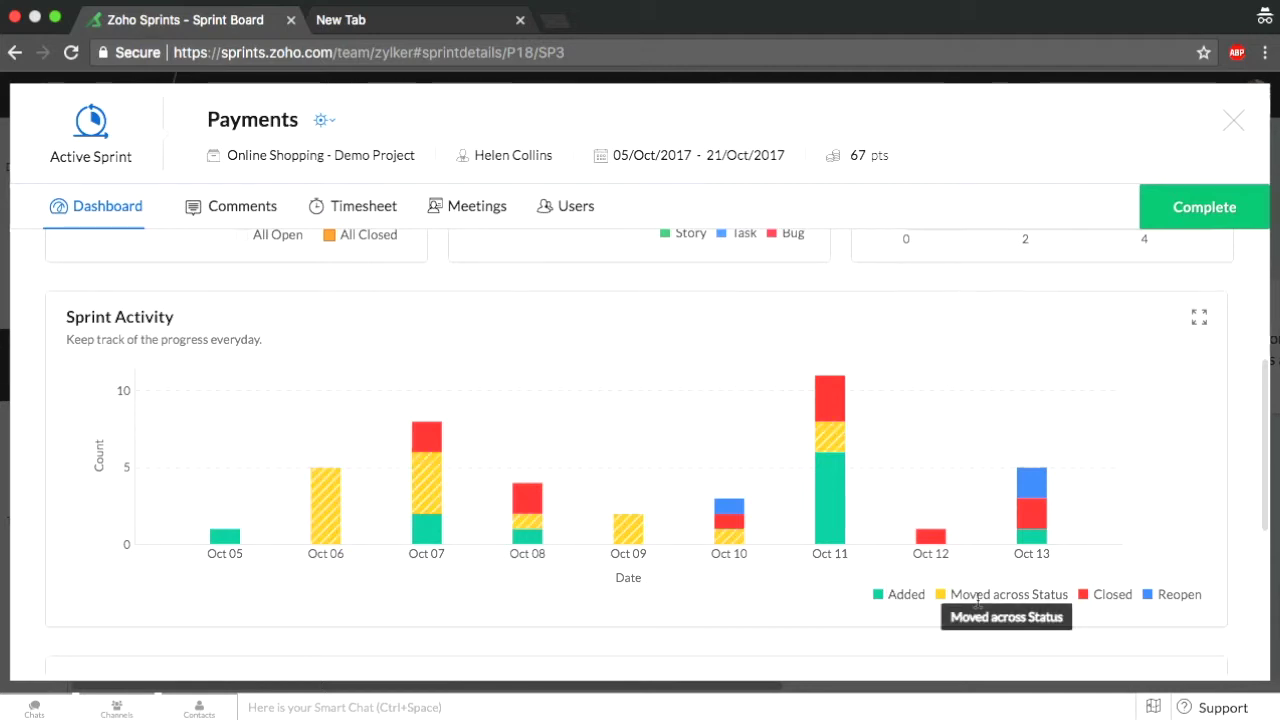
Inspect the Oct 13 bar in Sprint Activity and the User Summary table for the Payments sprint, and close its details
mouse_move(1024, 513)
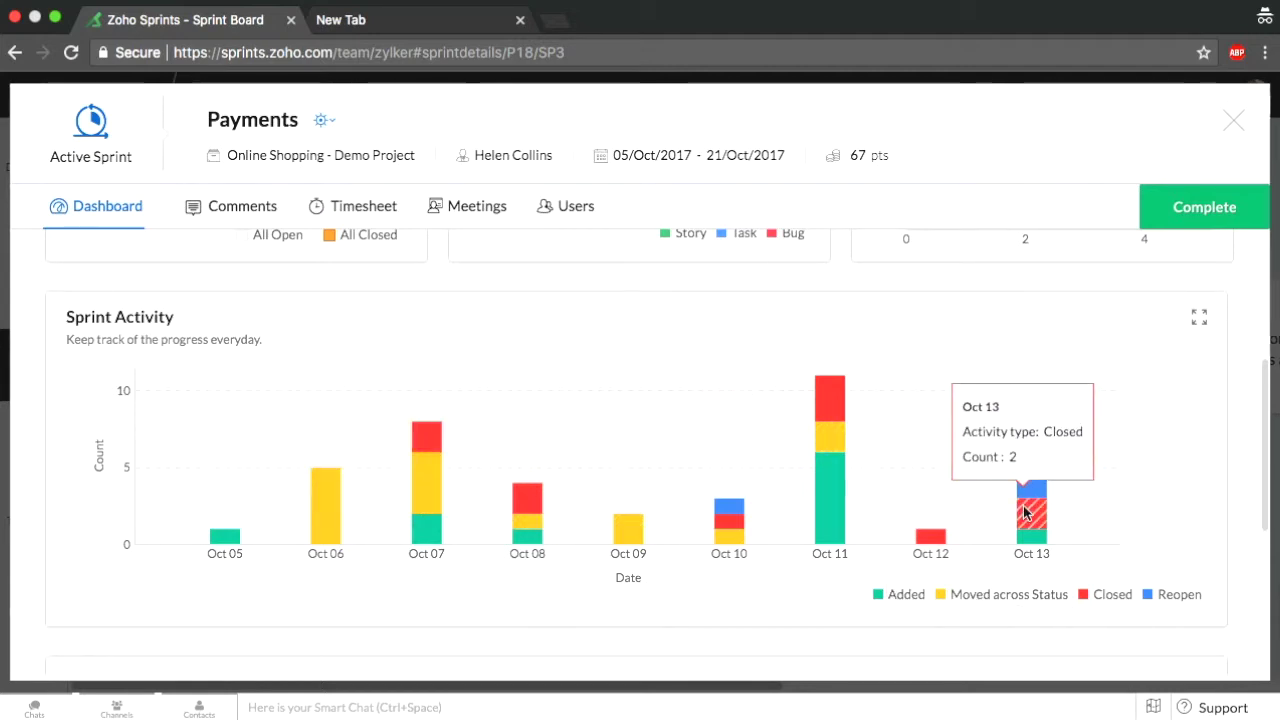
mouse_move(1033, 488)
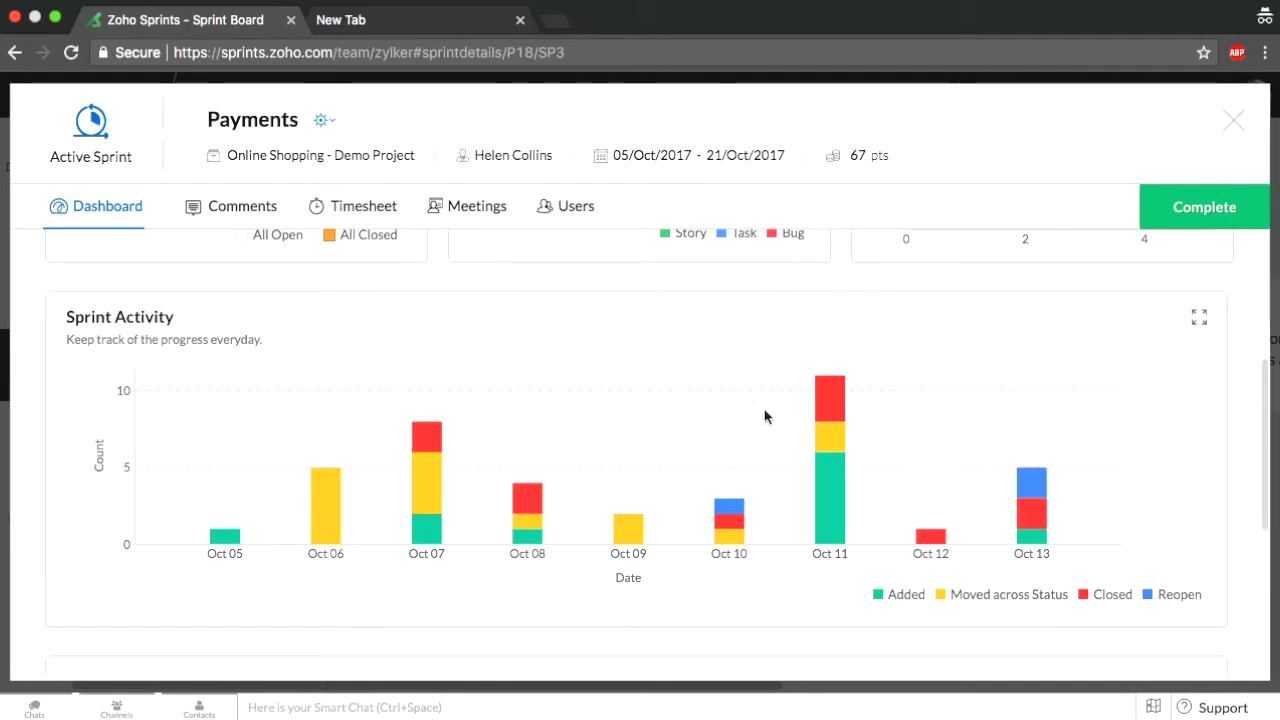
scroll(777, 394, "down", 7)
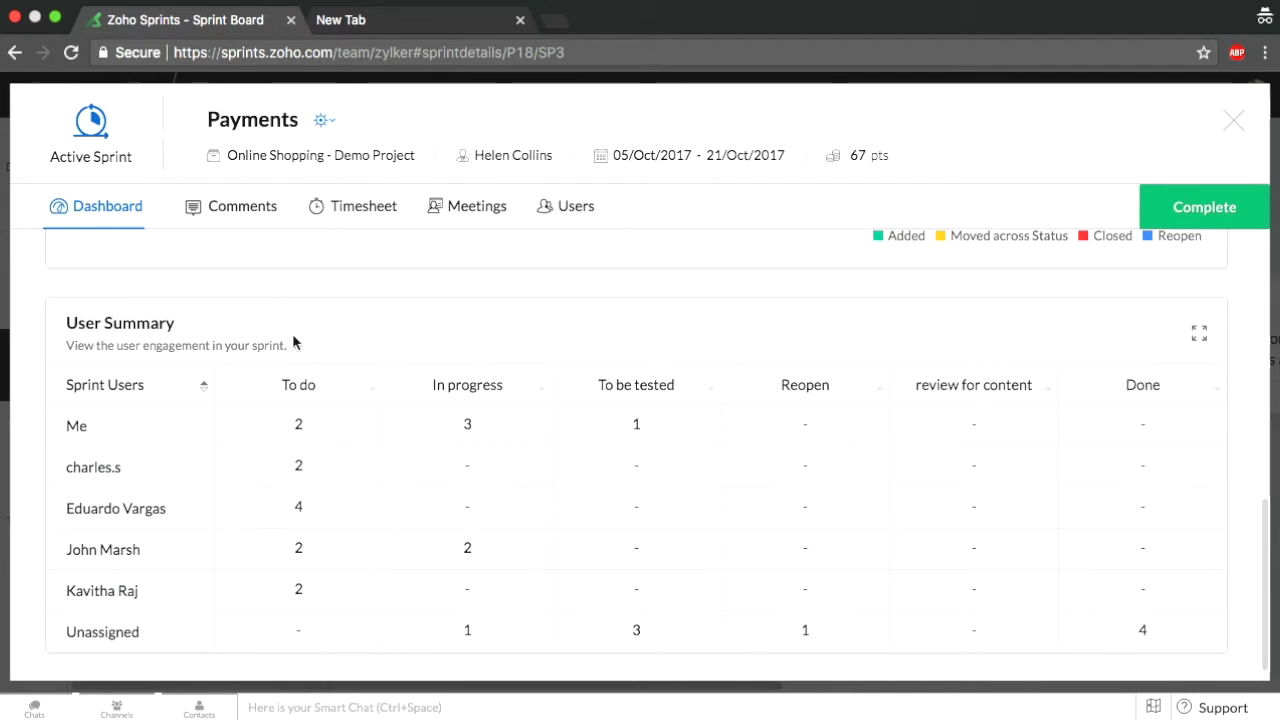
left_click(1231, 122)
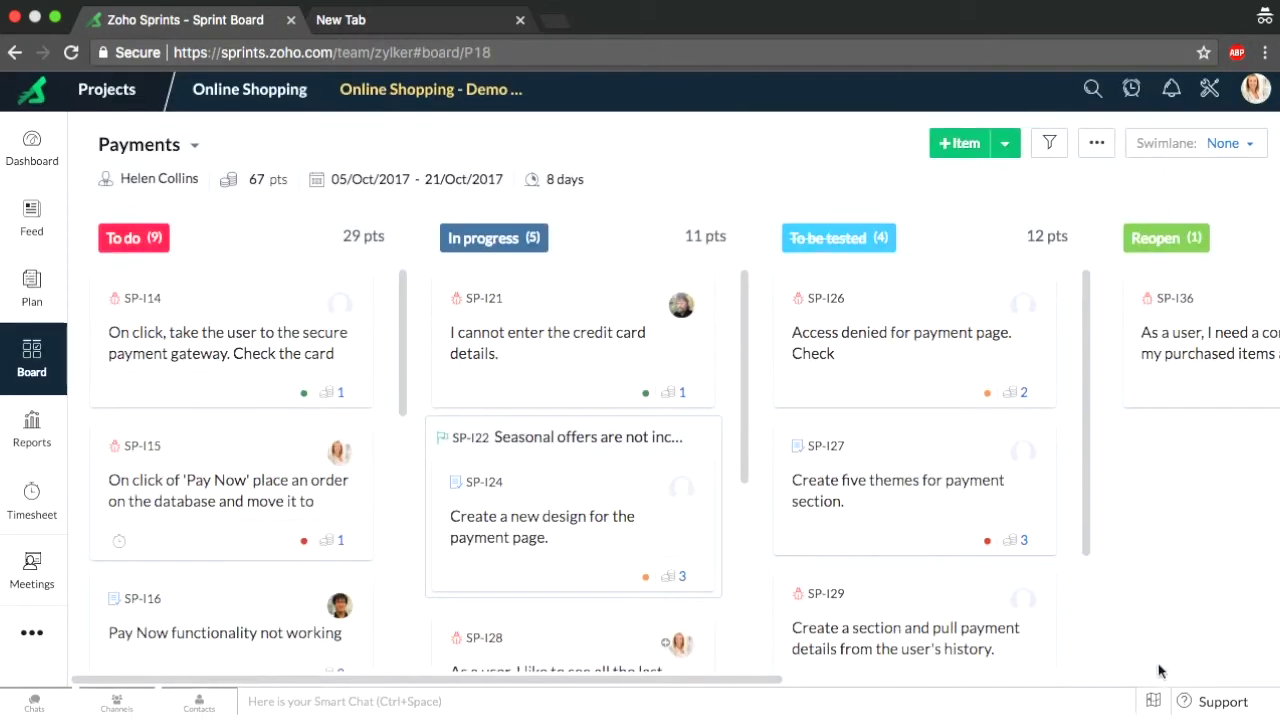
Group the Payments board into swimlanes by Story, look through the stories, and switch the swimlanes to Priority
left_click(1245, 149)
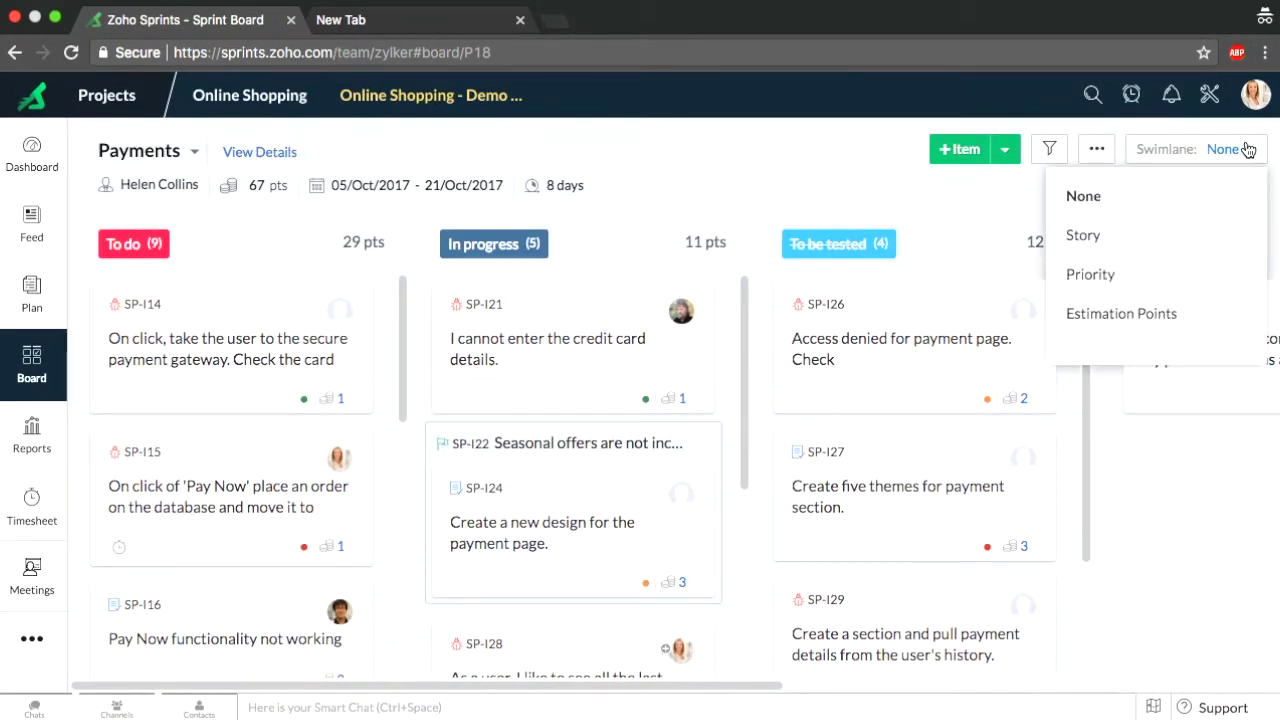
left_click(1163, 238)
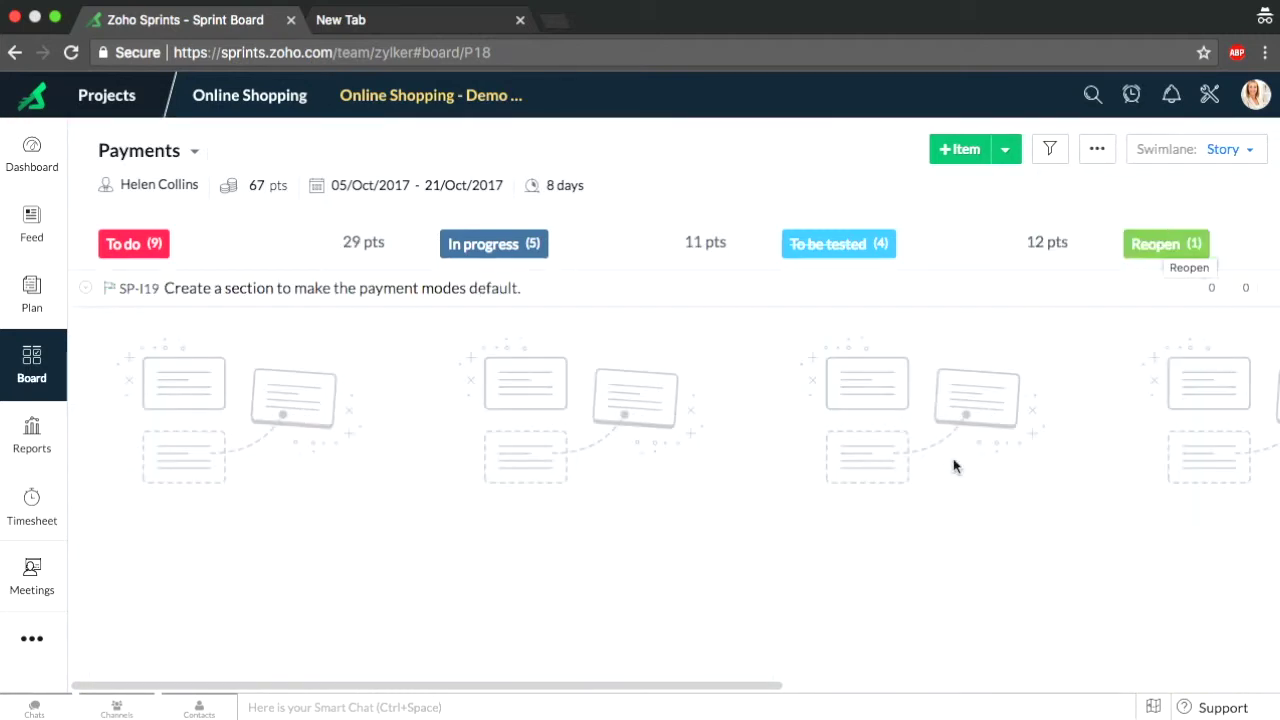
left_click(86, 633)
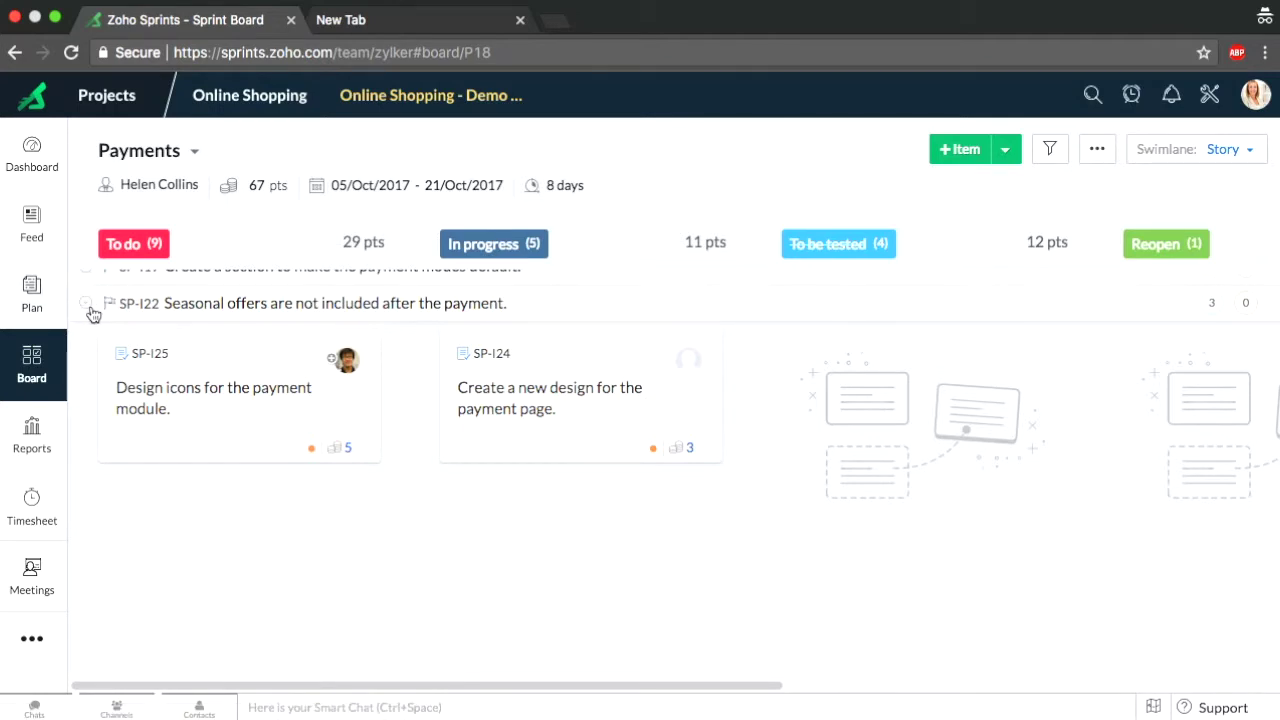
left_click(1224, 150)
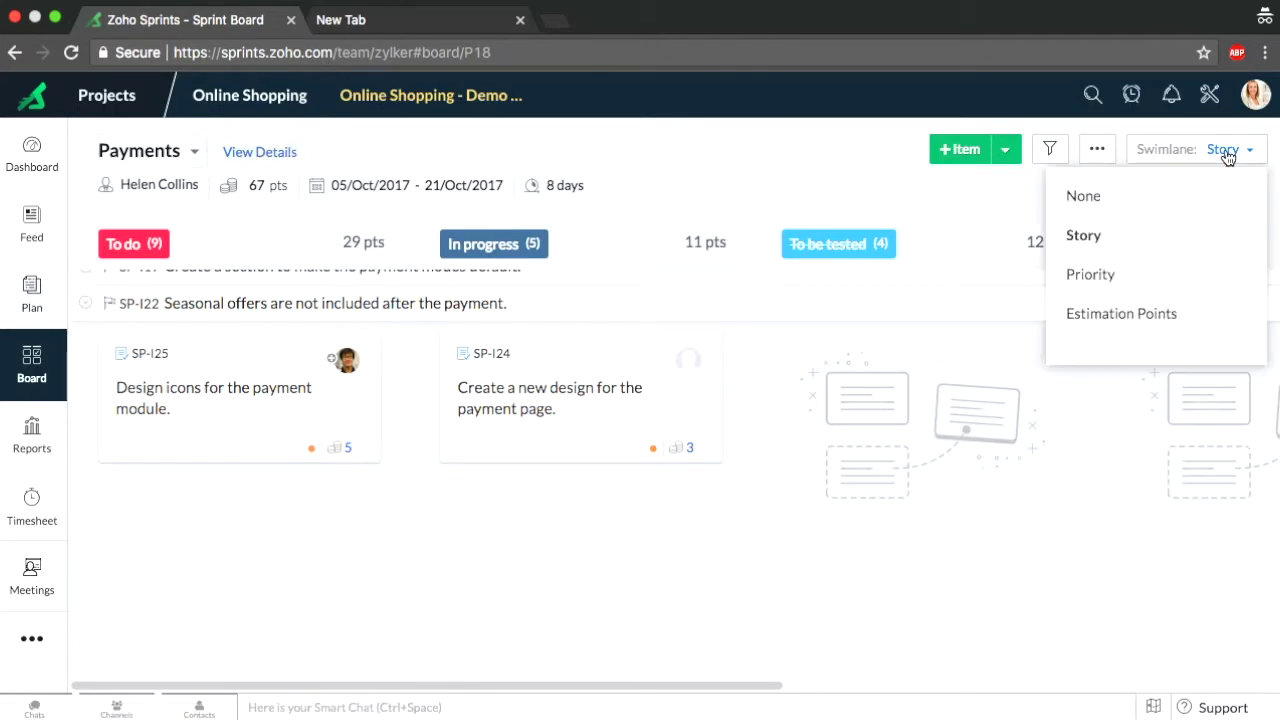
left_click(1077, 288)
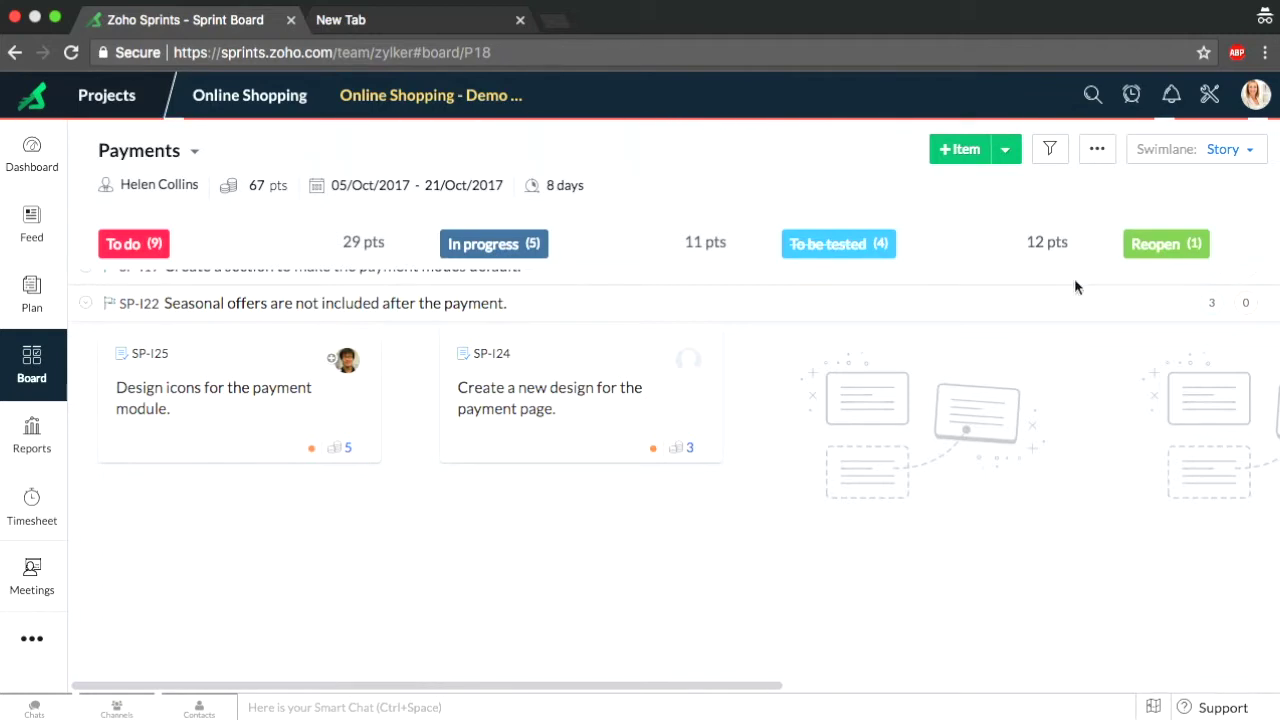
mouse_move(355, 404)
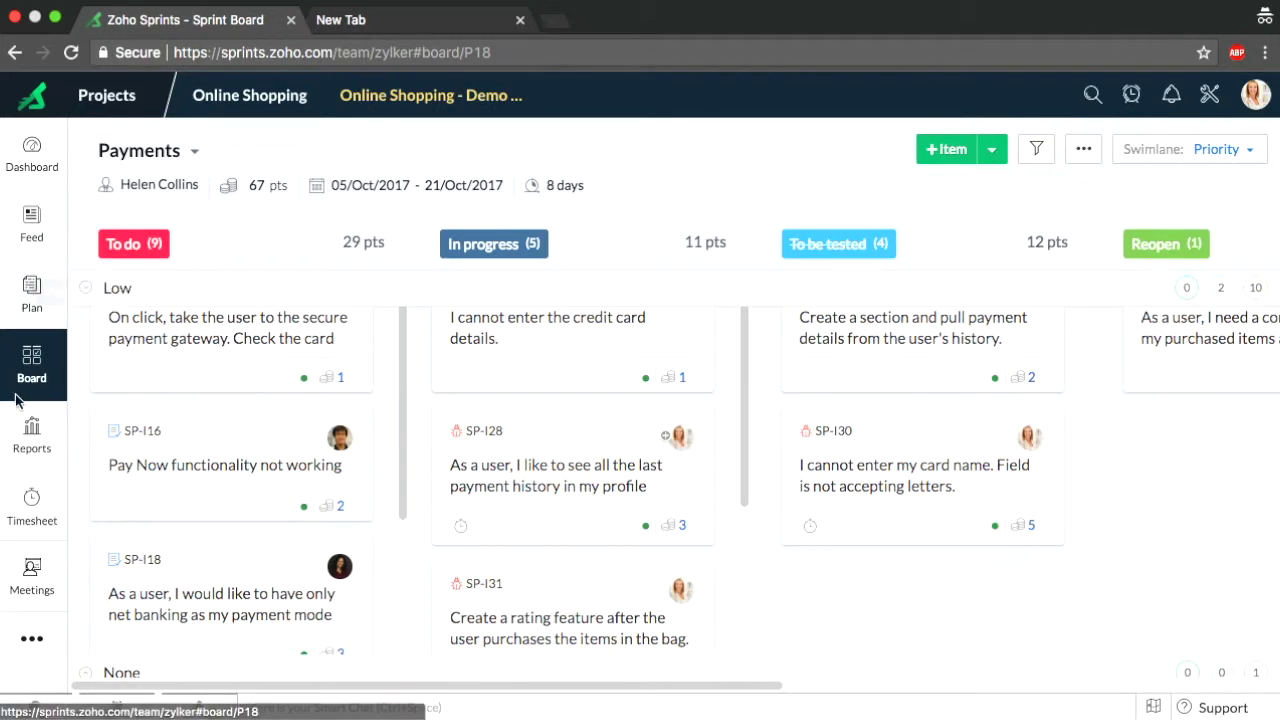
Open the Velocity report and examine the committed and completed points of both sprints and the average velocity
left_click(20, 440)
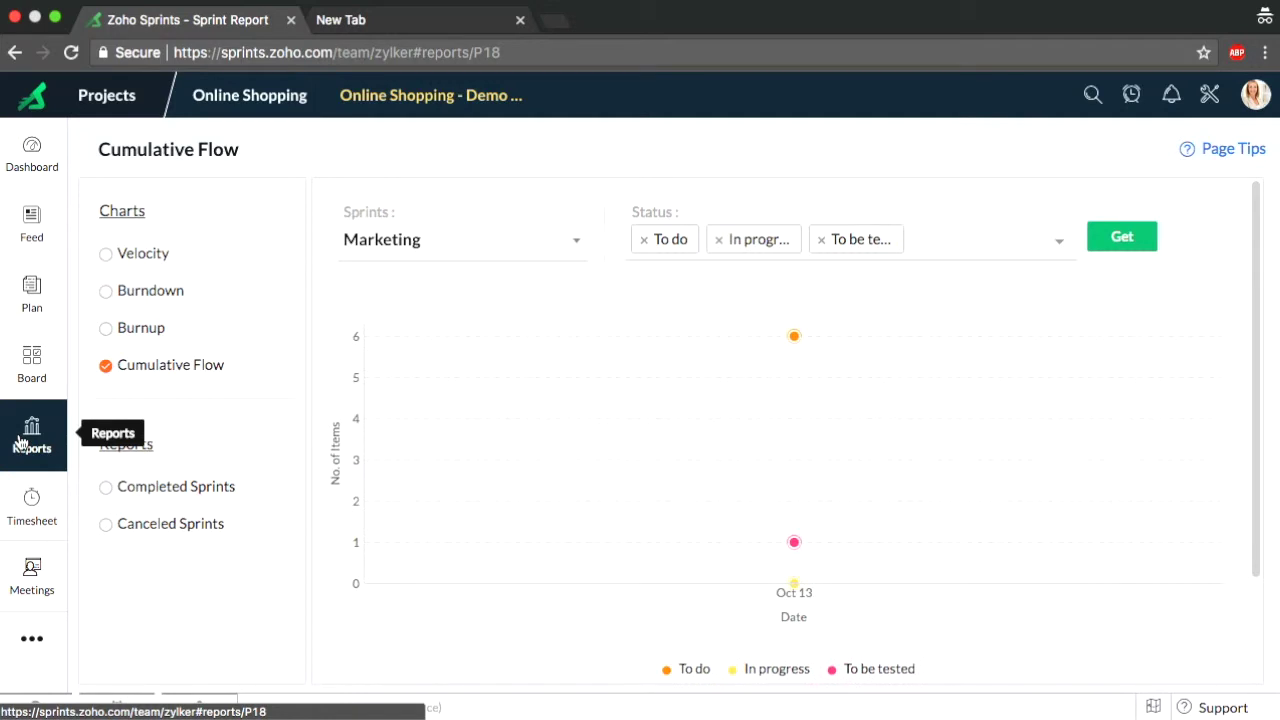
left_click(107, 257)
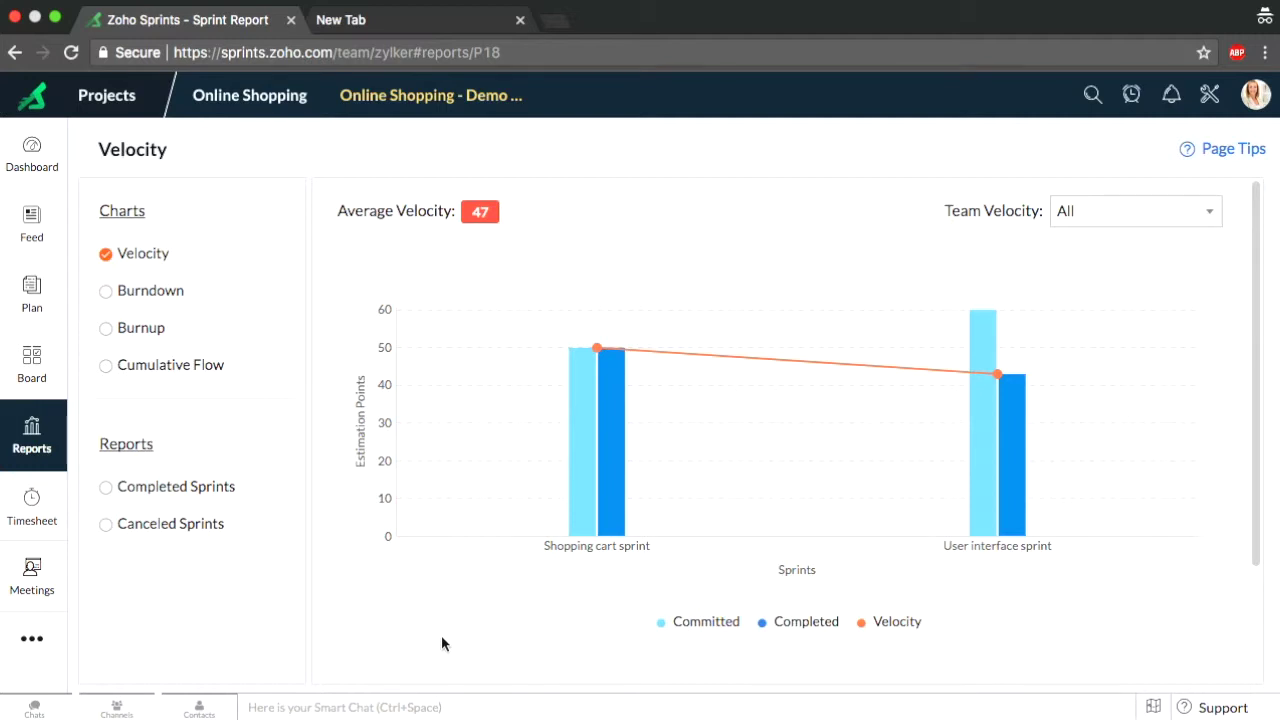
mouse_move(587, 377)
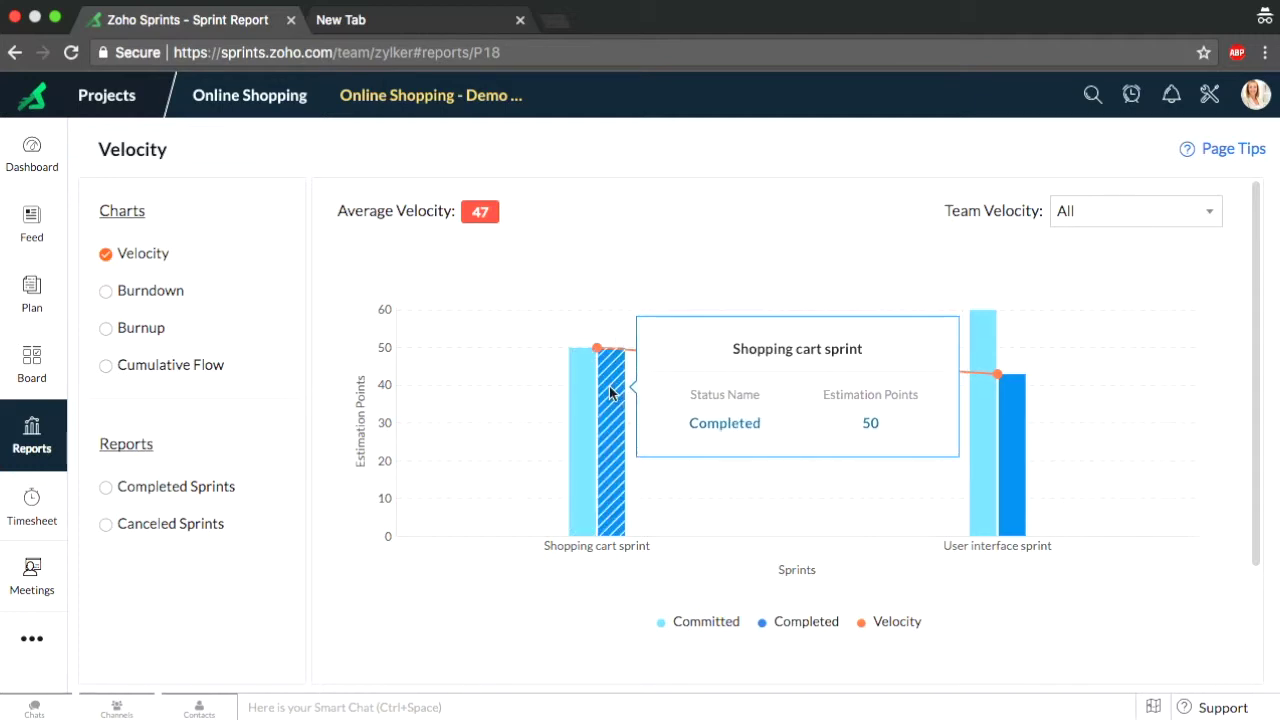
mouse_move(974, 470)
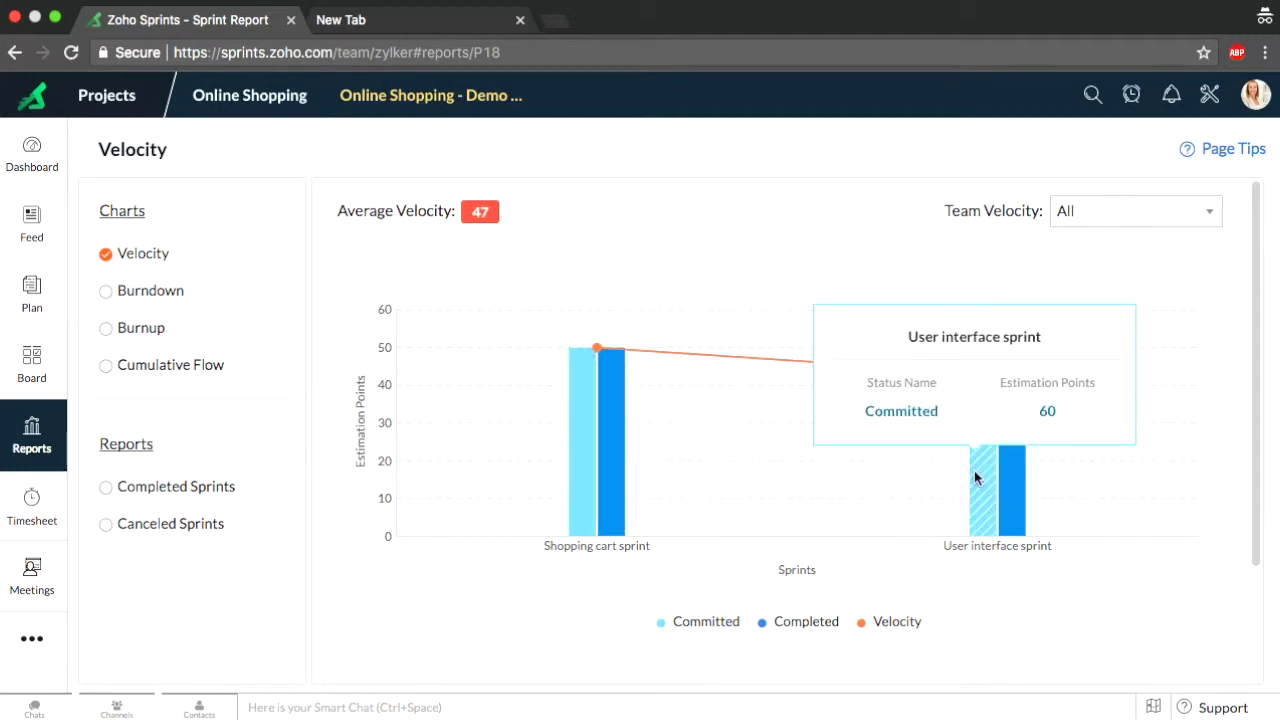
mouse_move(1010, 483)
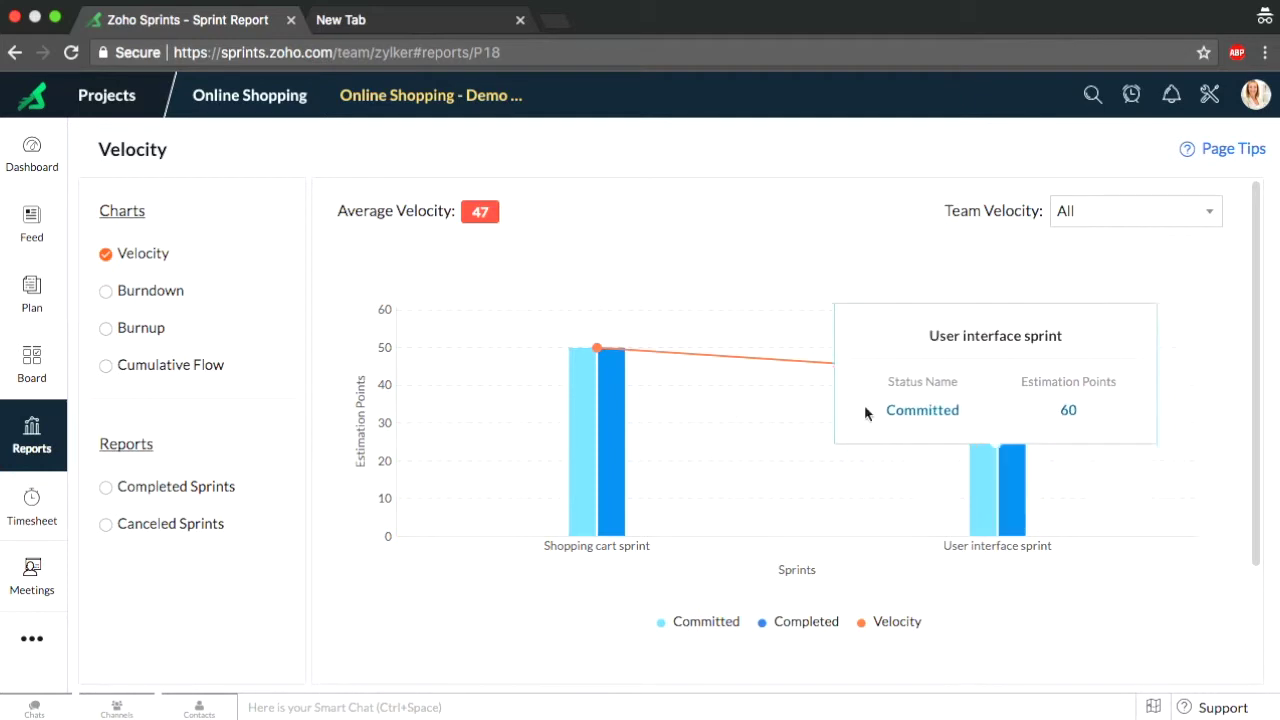
mouse_move(990, 402)
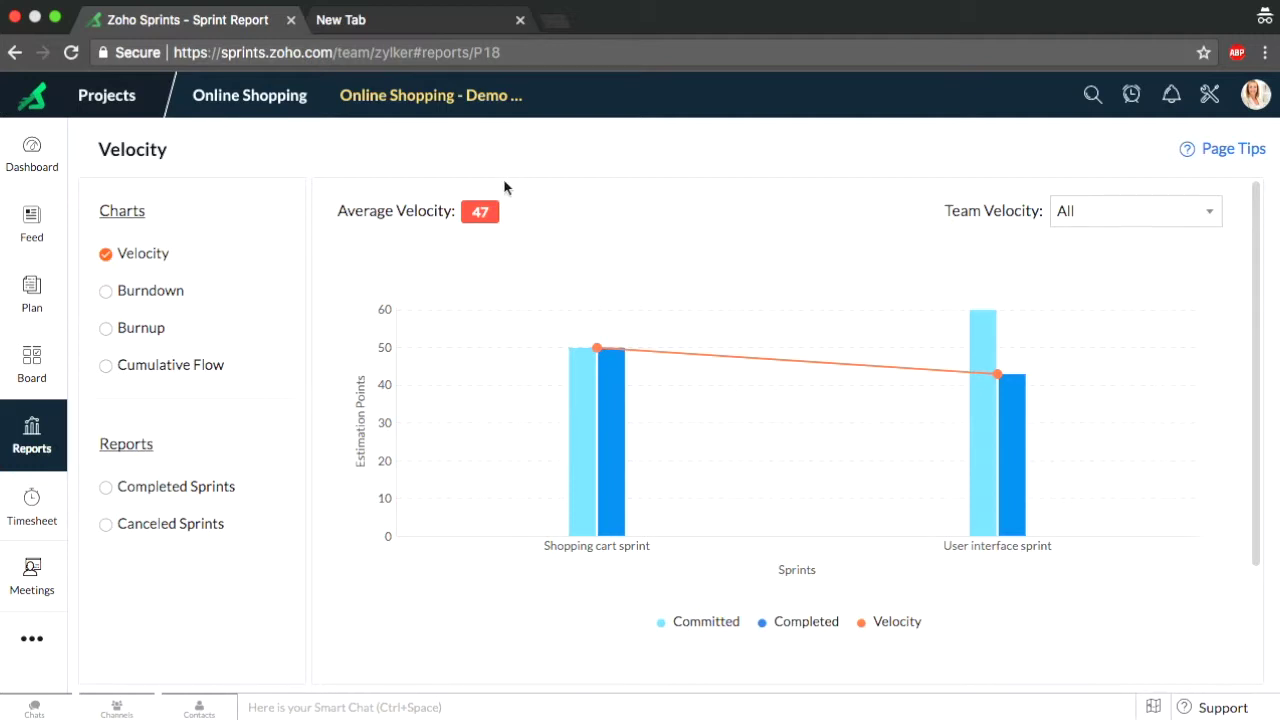
mouse_move(484, 210)
Display the Burndown chart for the Payments sprint and inspect its ideal line, predicted line and pending-work summary
left_click(172, 290)
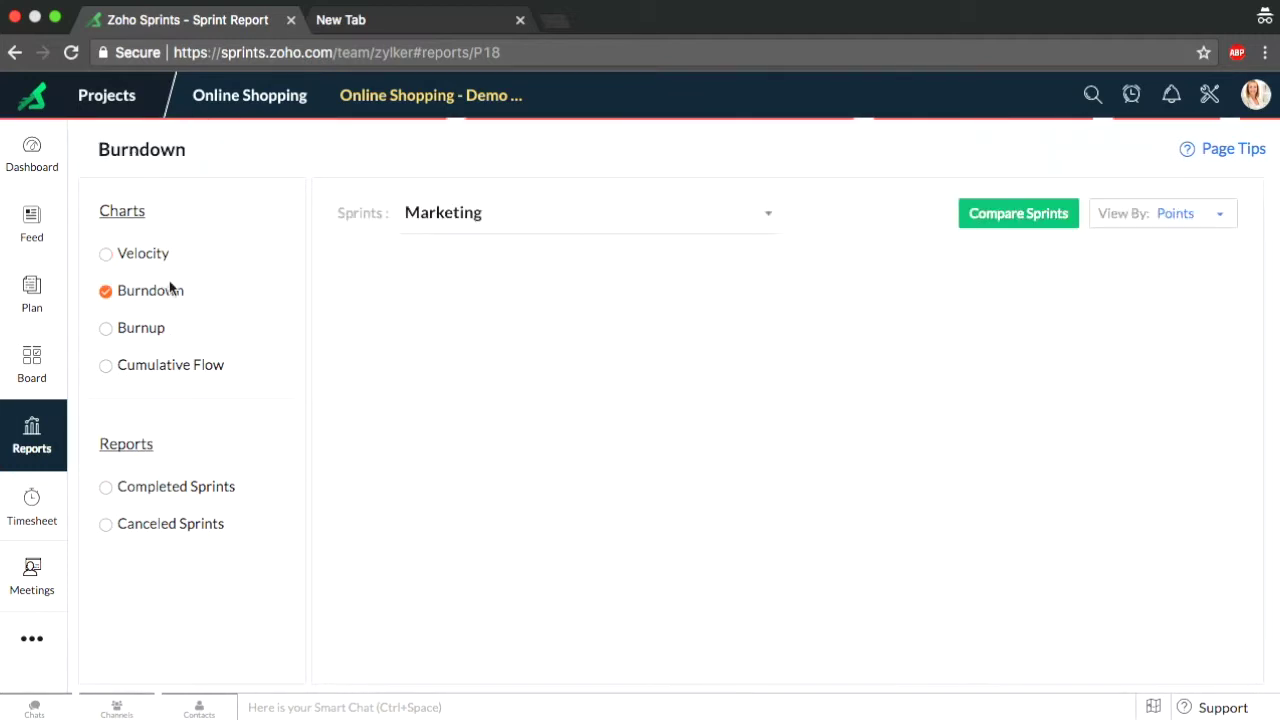
left_click(478, 225)
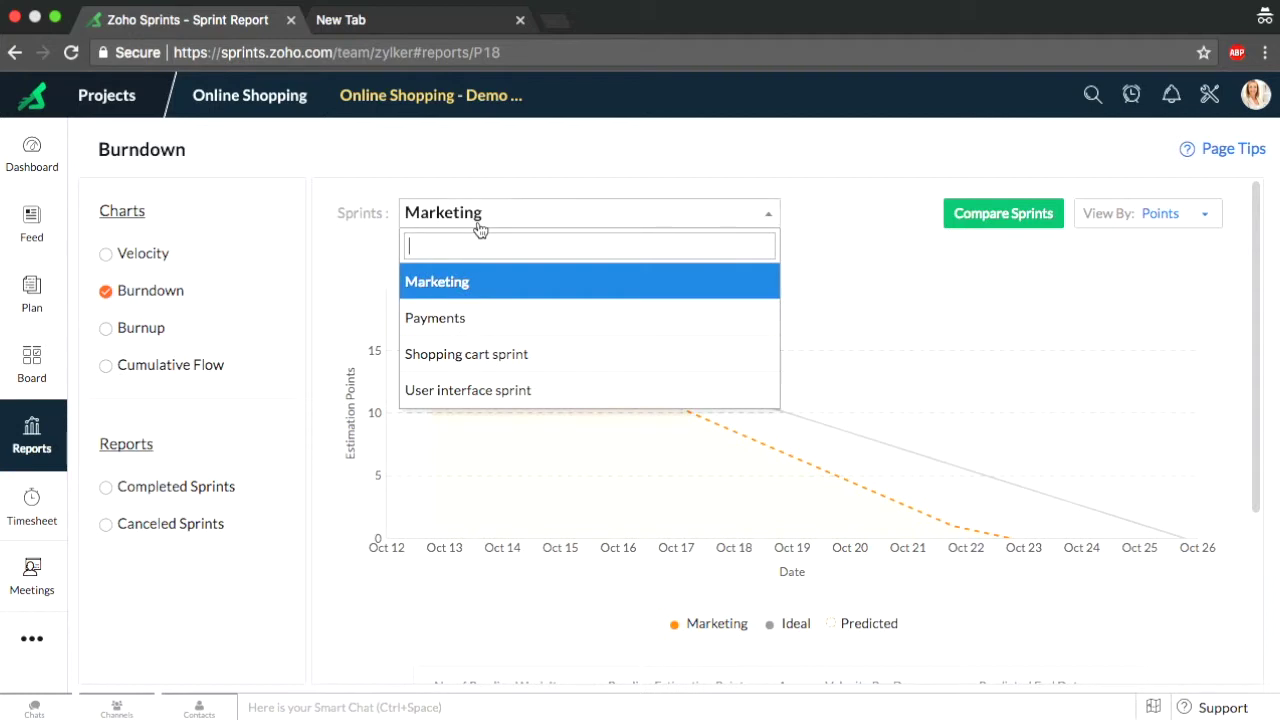
left_click(478, 317)
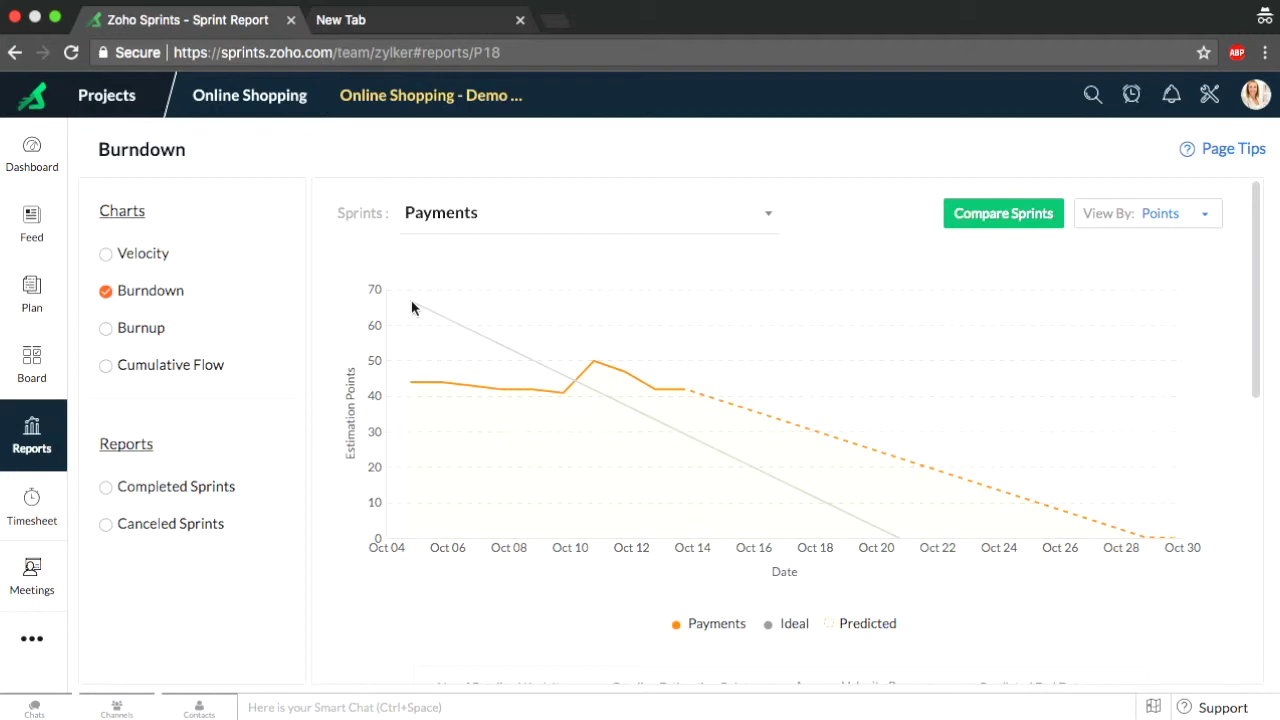
mouse_move(896, 541)
mouse_move(1146, 541)
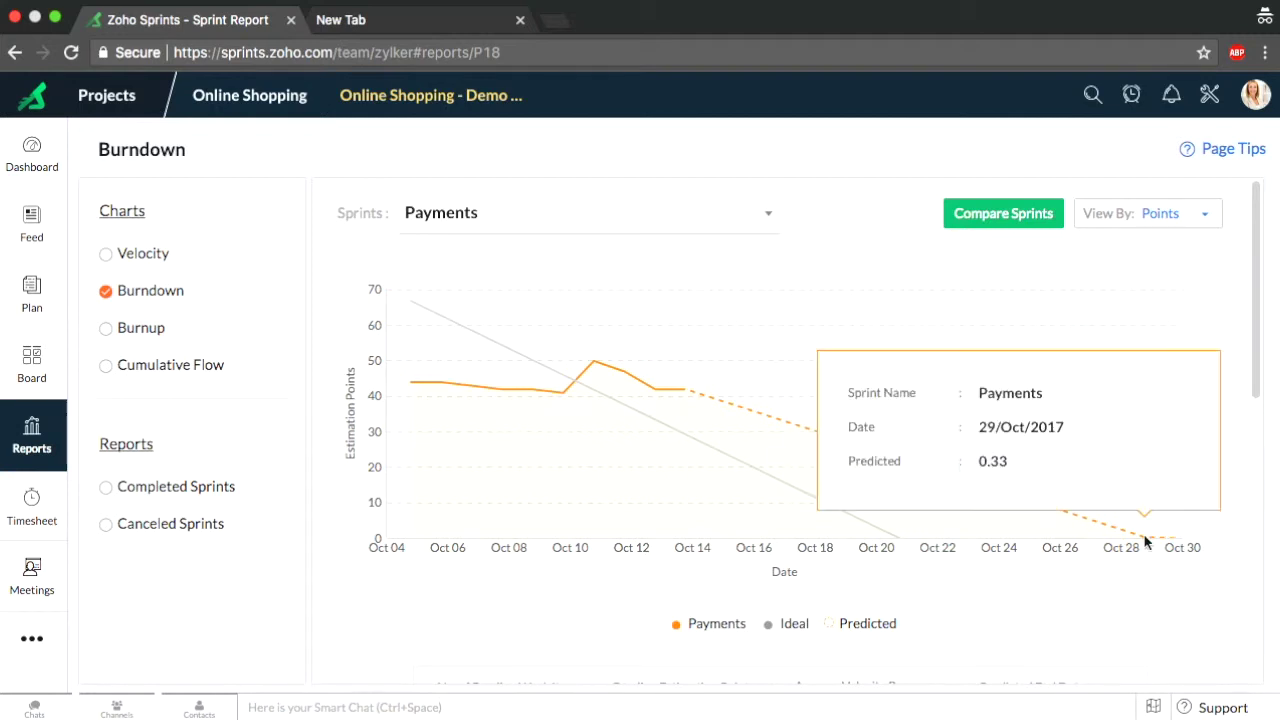
scroll(1146, 542, "down", 1)
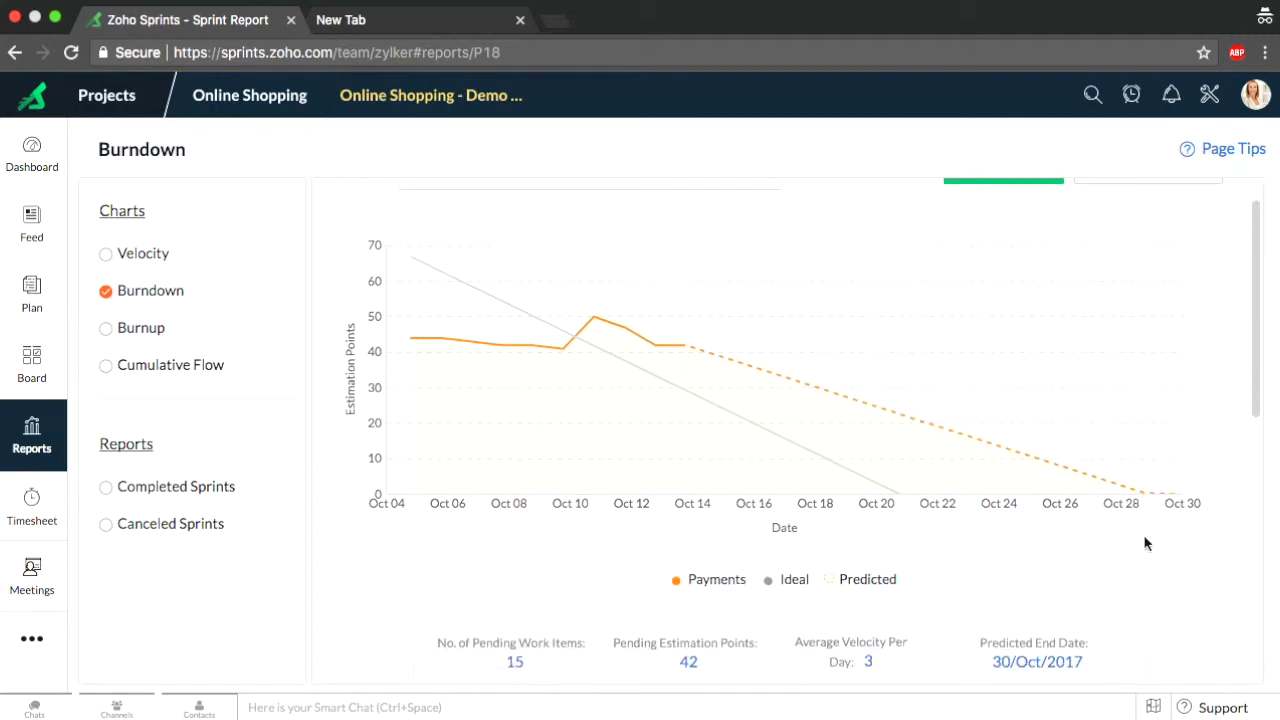
Display the Burnup chart for the Payments sprint and inspect the end of its predicted line
left_click(145, 333)
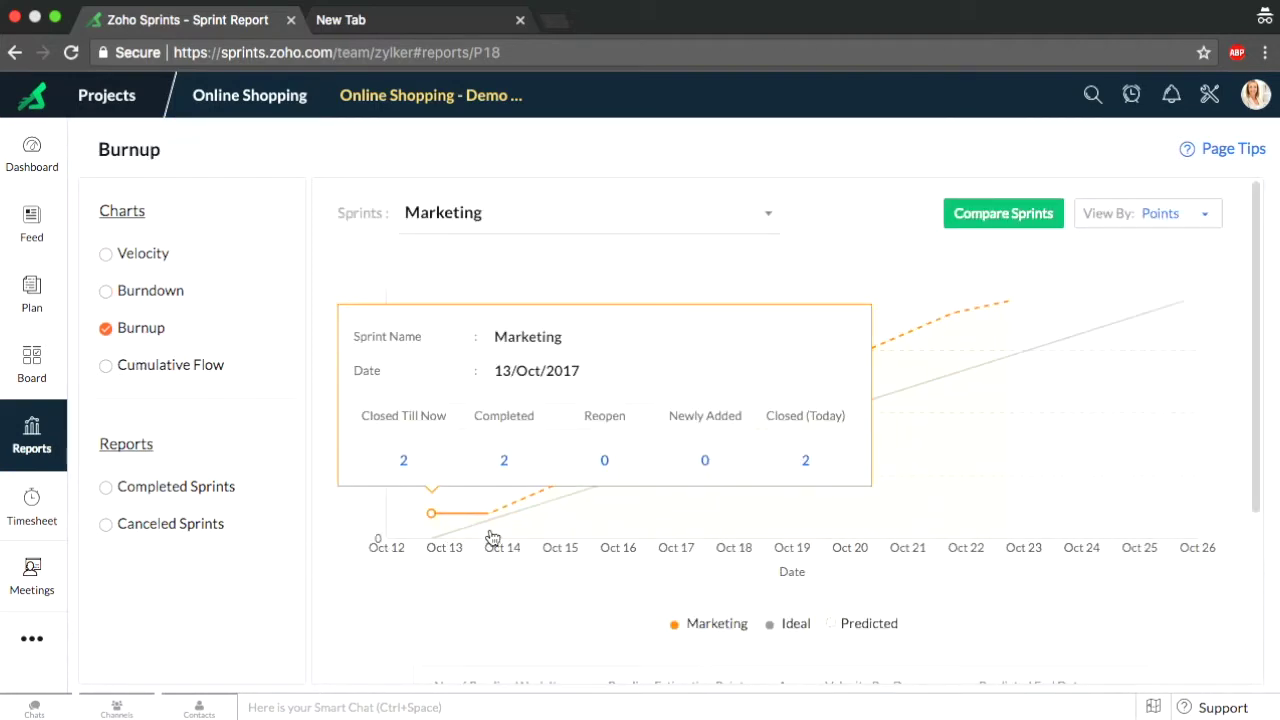
left_click(460, 222)
left_click(478, 312)
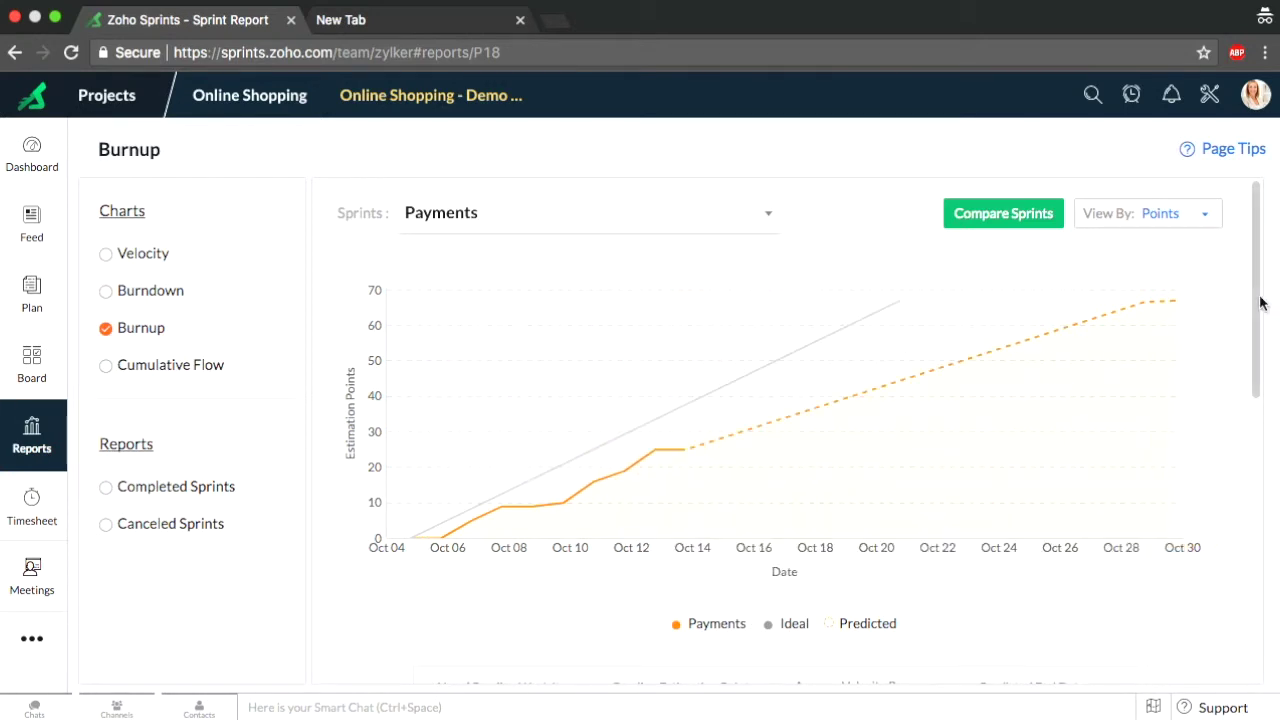
mouse_move(1170, 312)
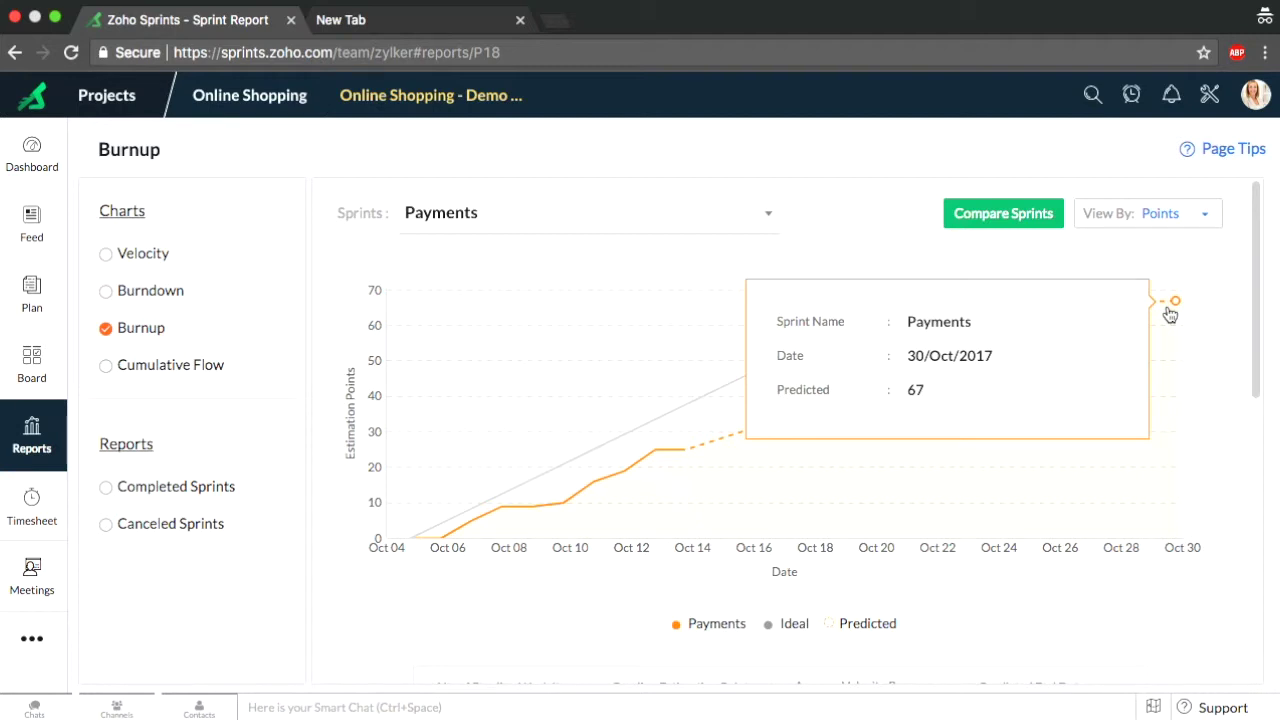
Display the Cumulative Flow chart for the Payments sprint
left_click(156, 375)
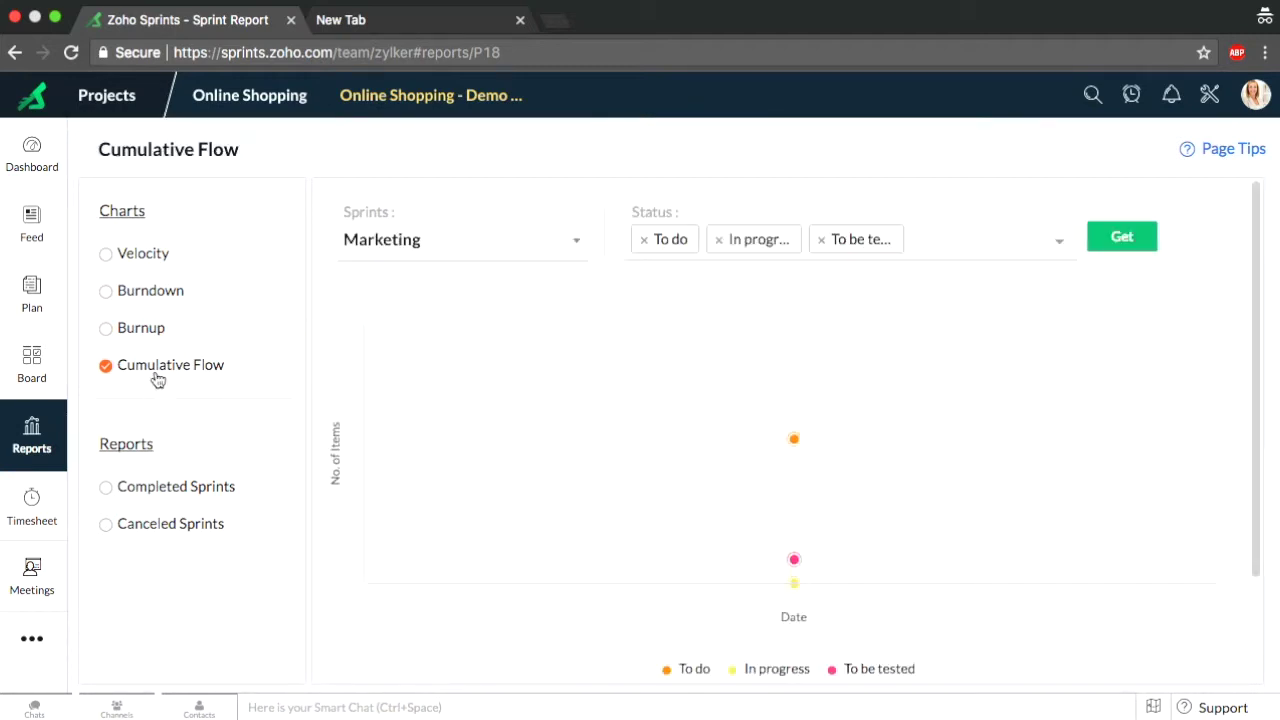
left_click(457, 239)
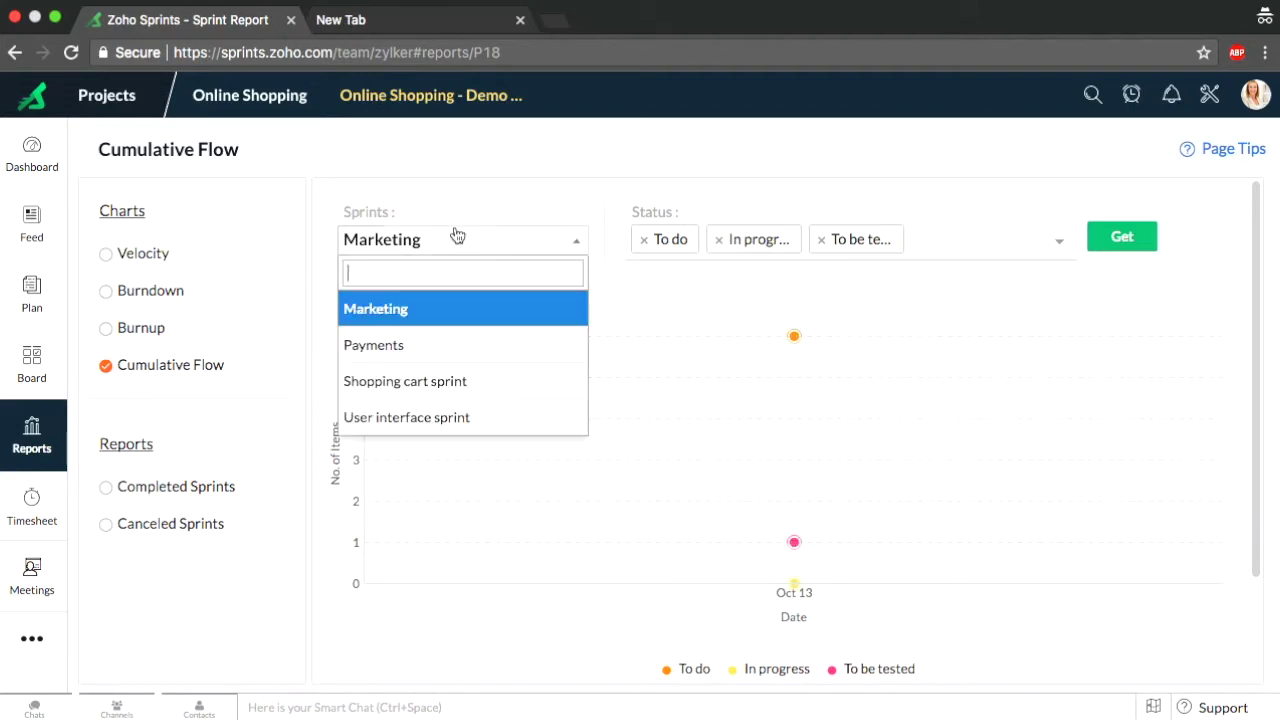
left_click(443, 350)
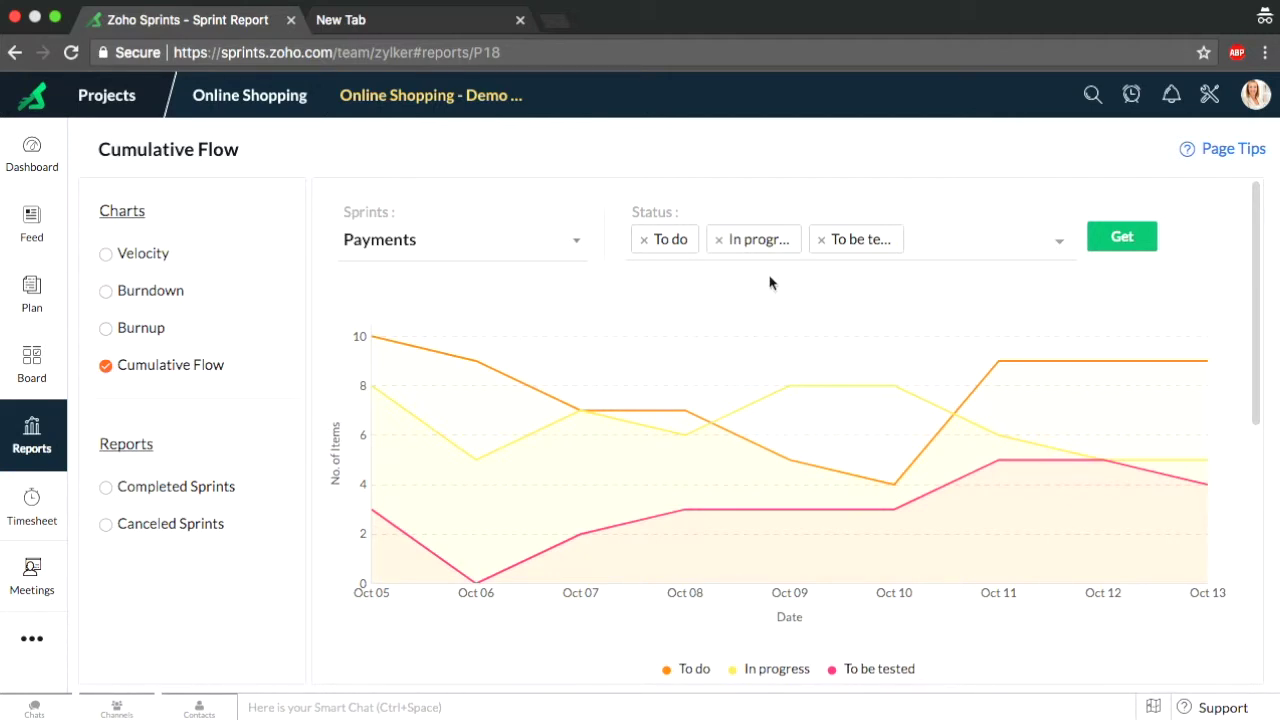
Add the Reopen and Done statuses to the Cumulative Flow chart and regenerate it
left_click(975, 234)
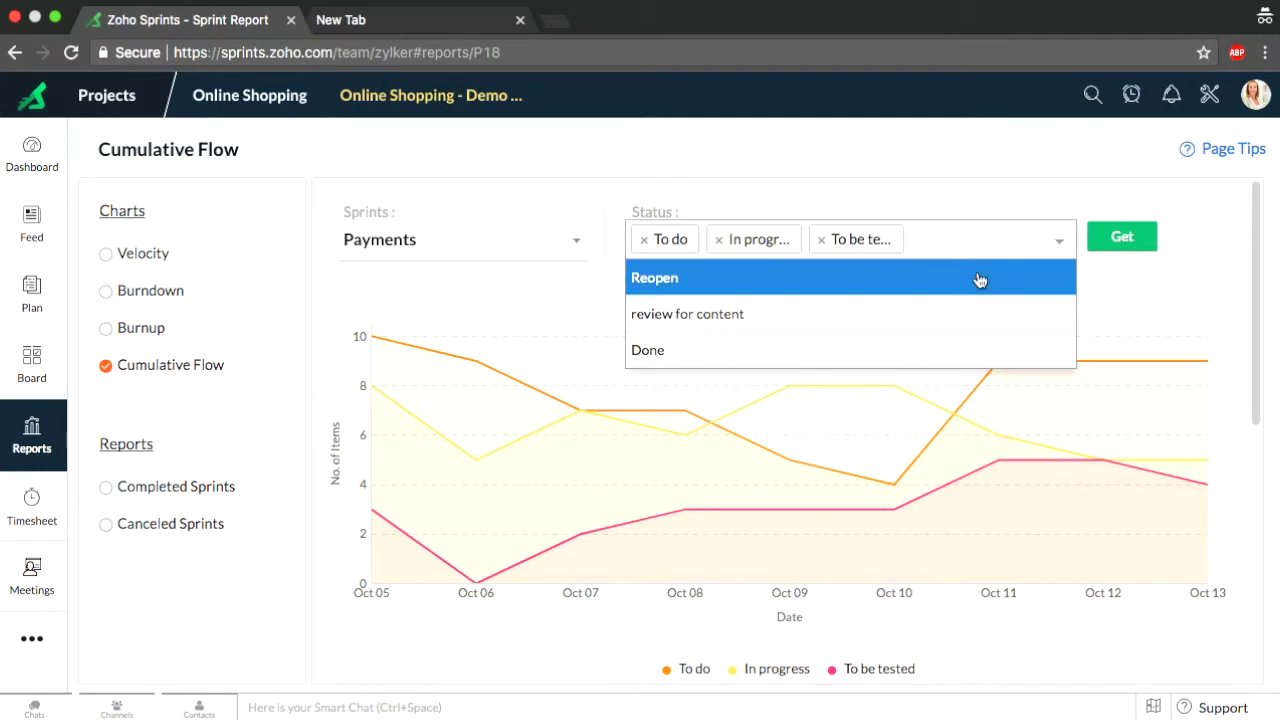
left_click(979, 279)
left_click(991, 247)
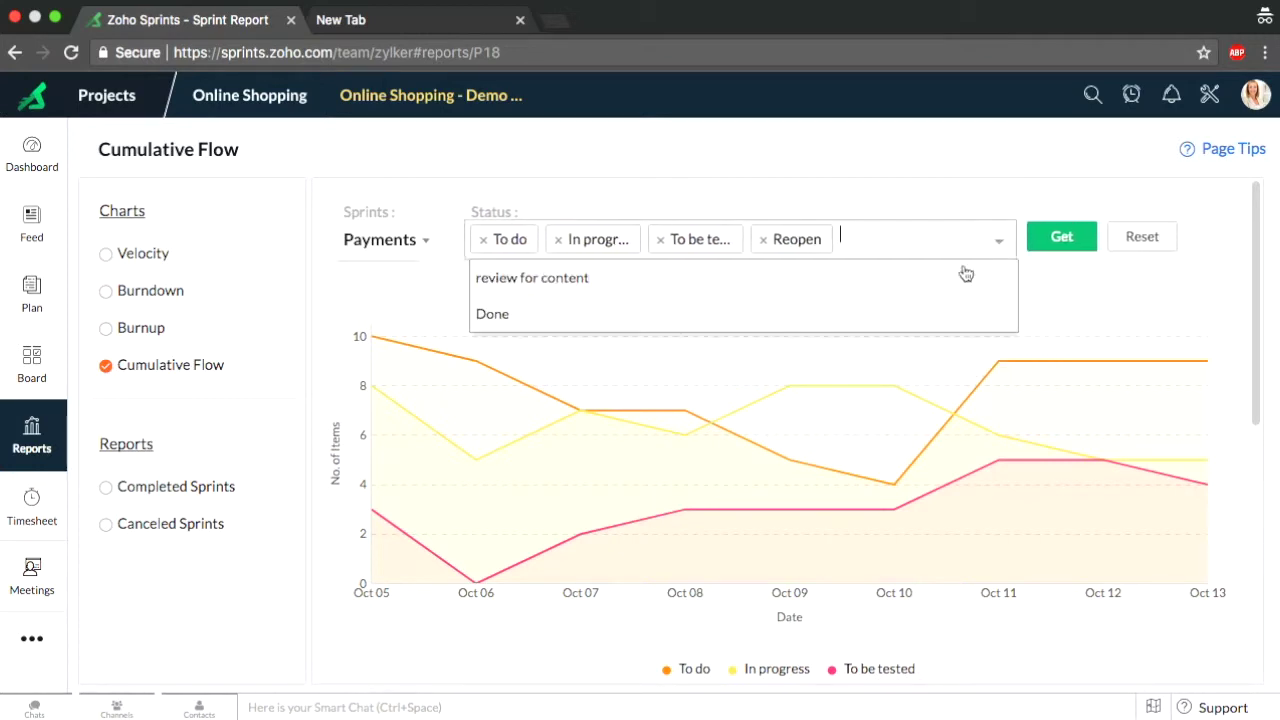
left_click(869, 318)
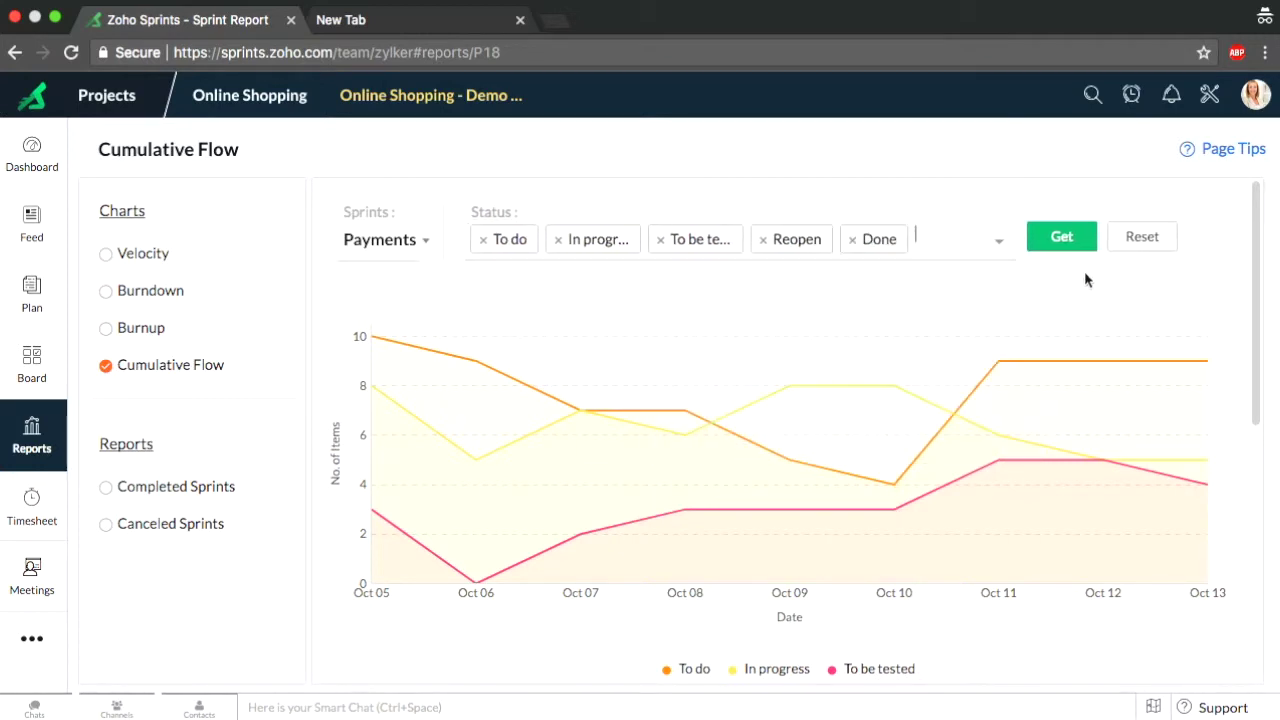
left_click(1064, 240)
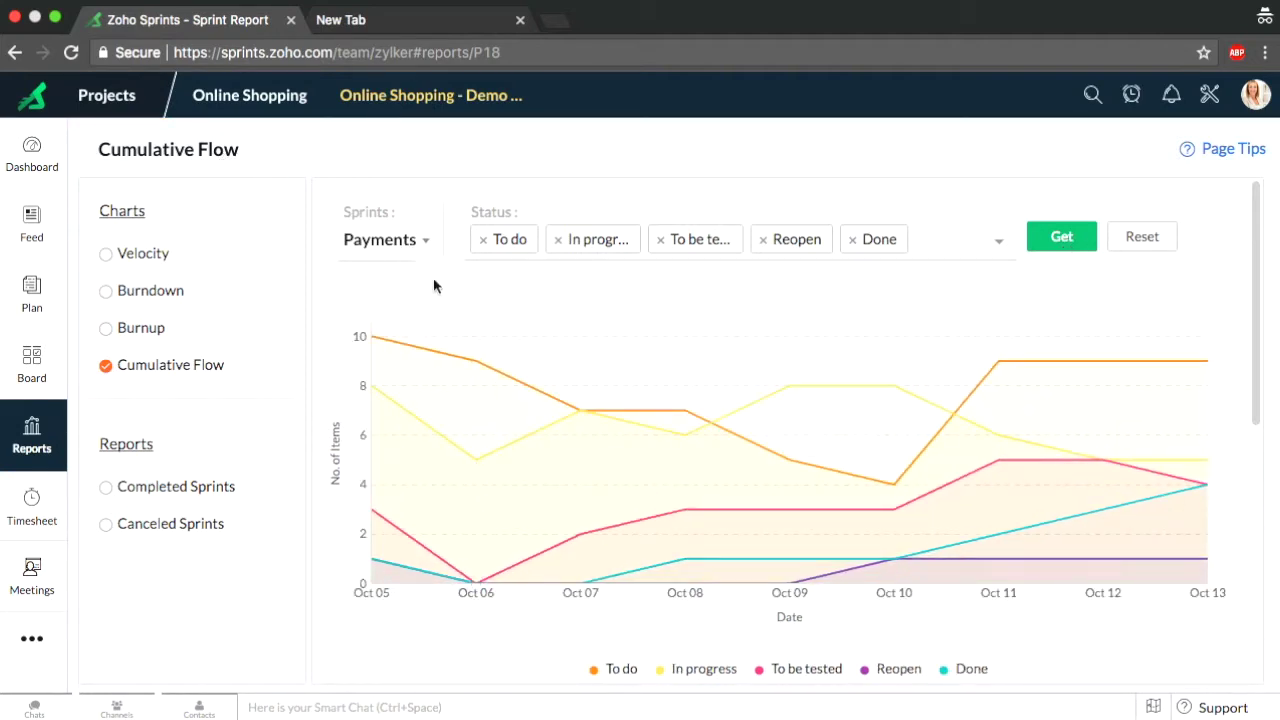
mouse_move(376, 339)
Open the Completed Sprints report and view the release notes of the Shopping cart sprint
left_click(199, 499)
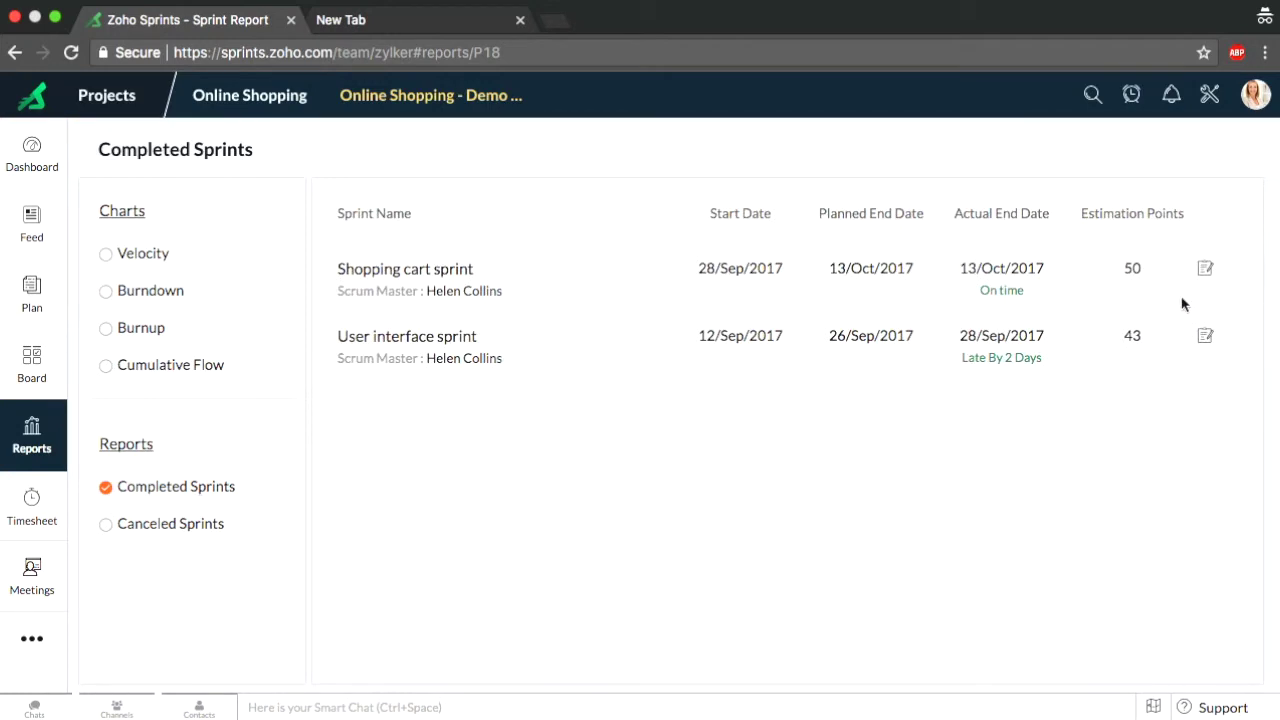
left_click(1207, 269)
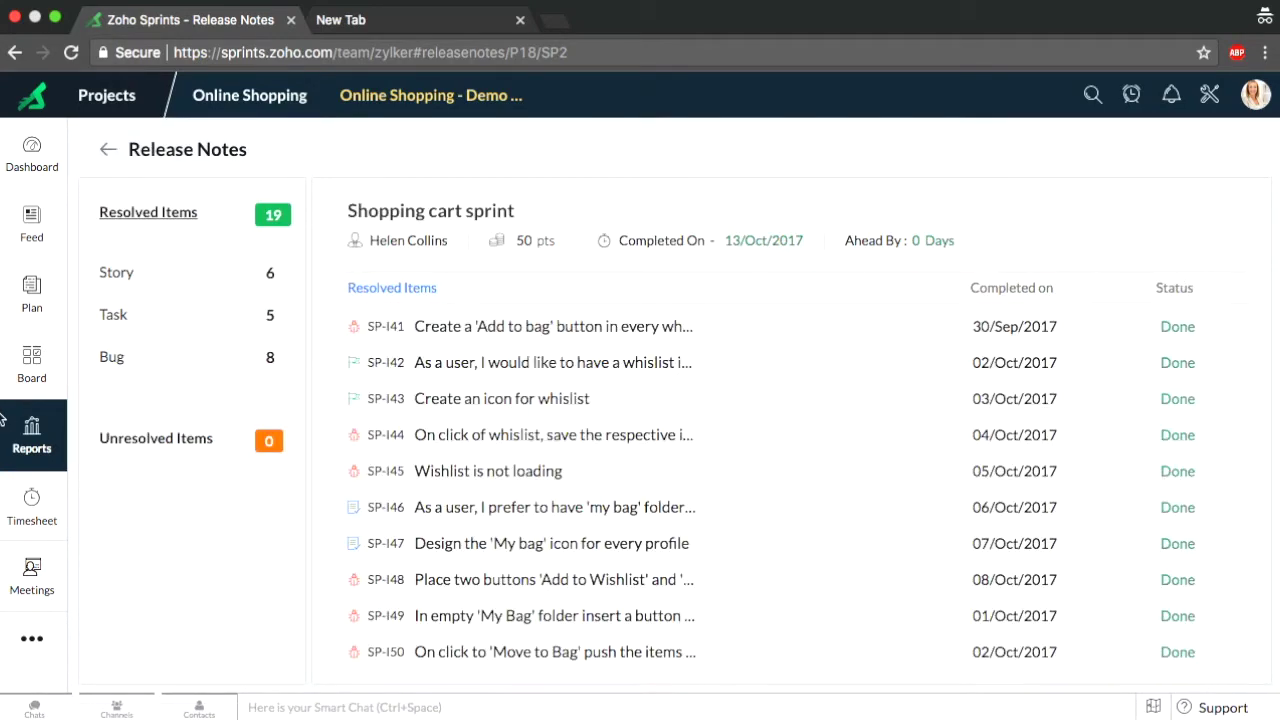
Open the demo project's dashboard and examine the Overall Completion chart and the Oct 13 figures in the Weekly Digest
left_click(45, 167)
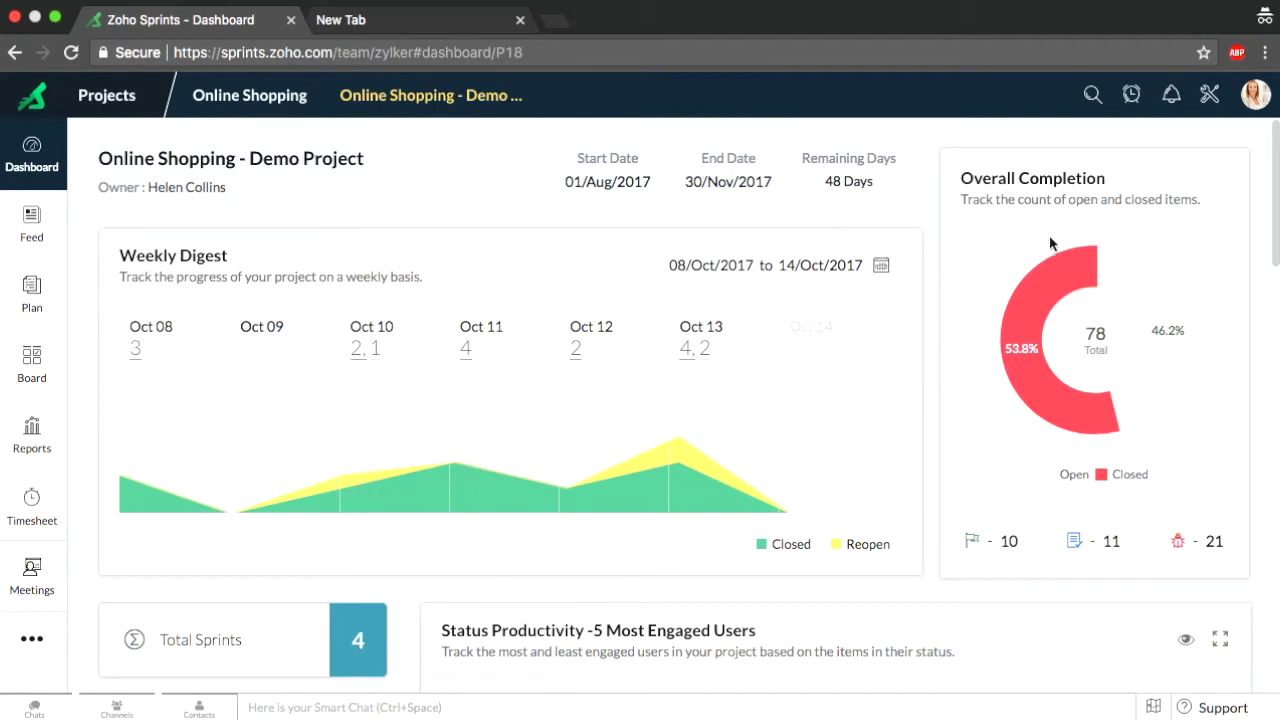
mouse_move(1064, 252)
mouse_move(756, 440)
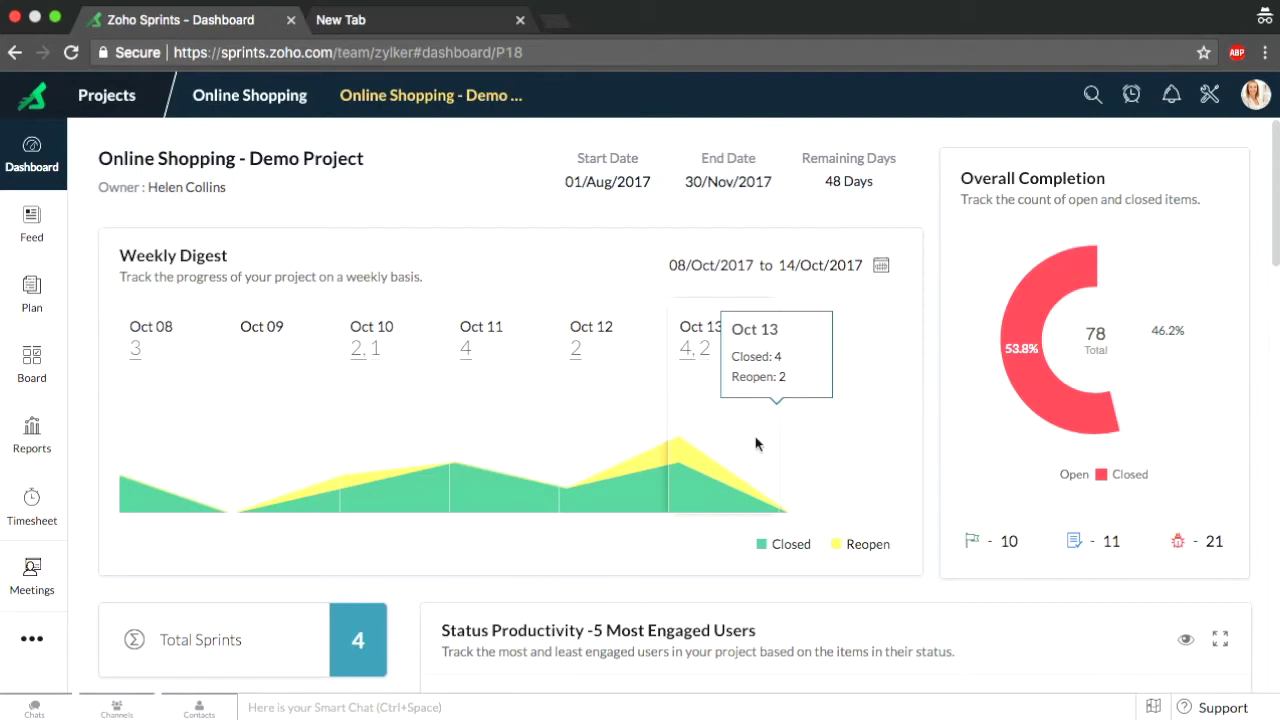
Switch the Status Productivity chart to My Activity and inspect its To do and To be tested segments
scroll(756, 444, "down", 5)
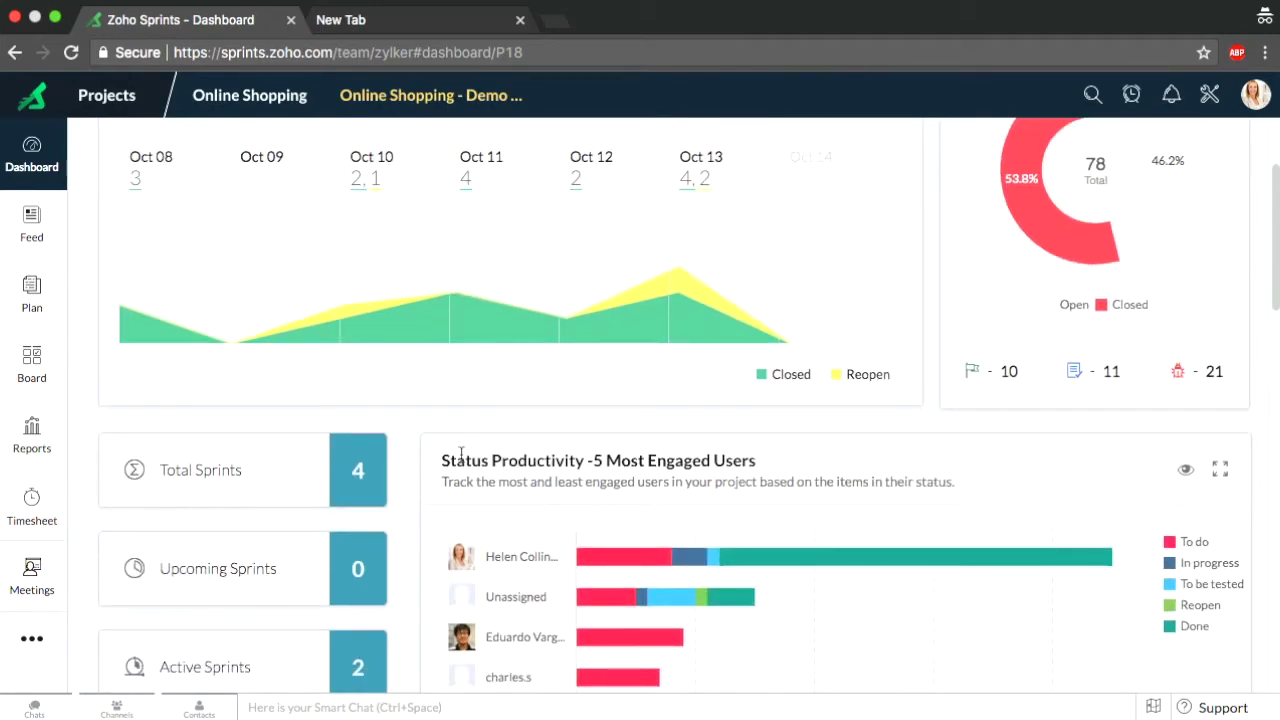
scroll(461, 450, "down", 1)
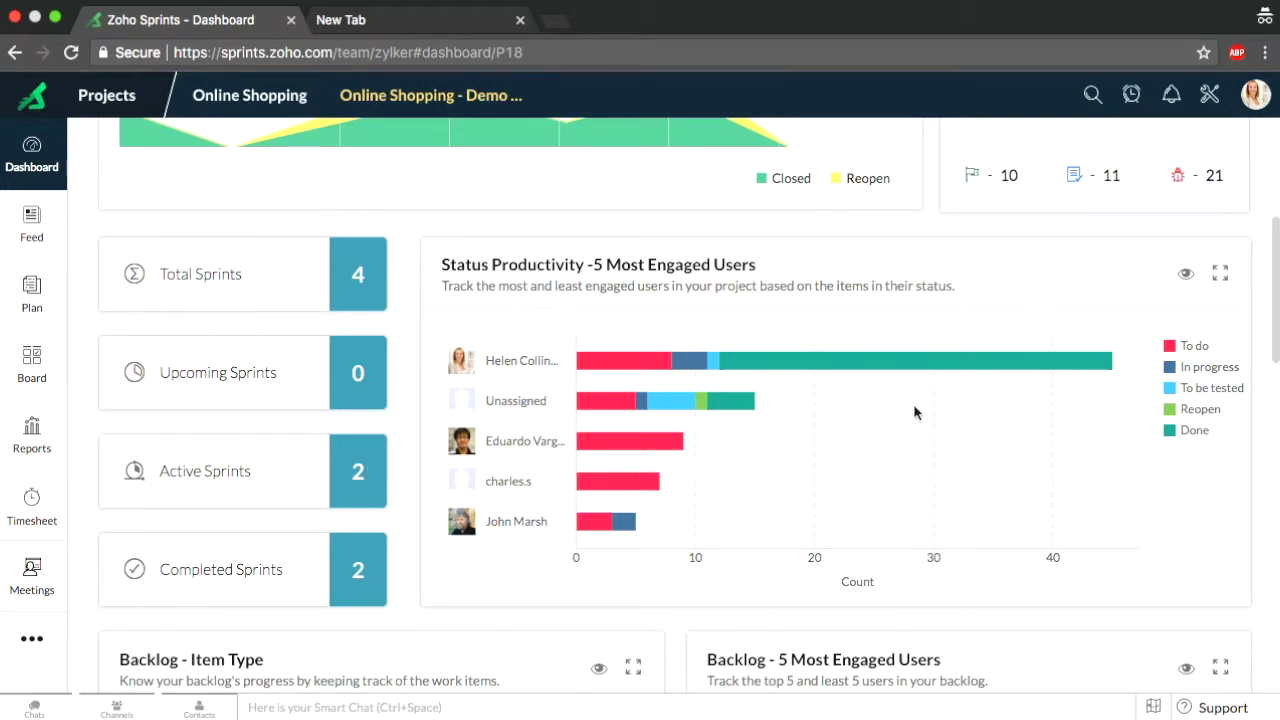
mouse_move(932, 360)
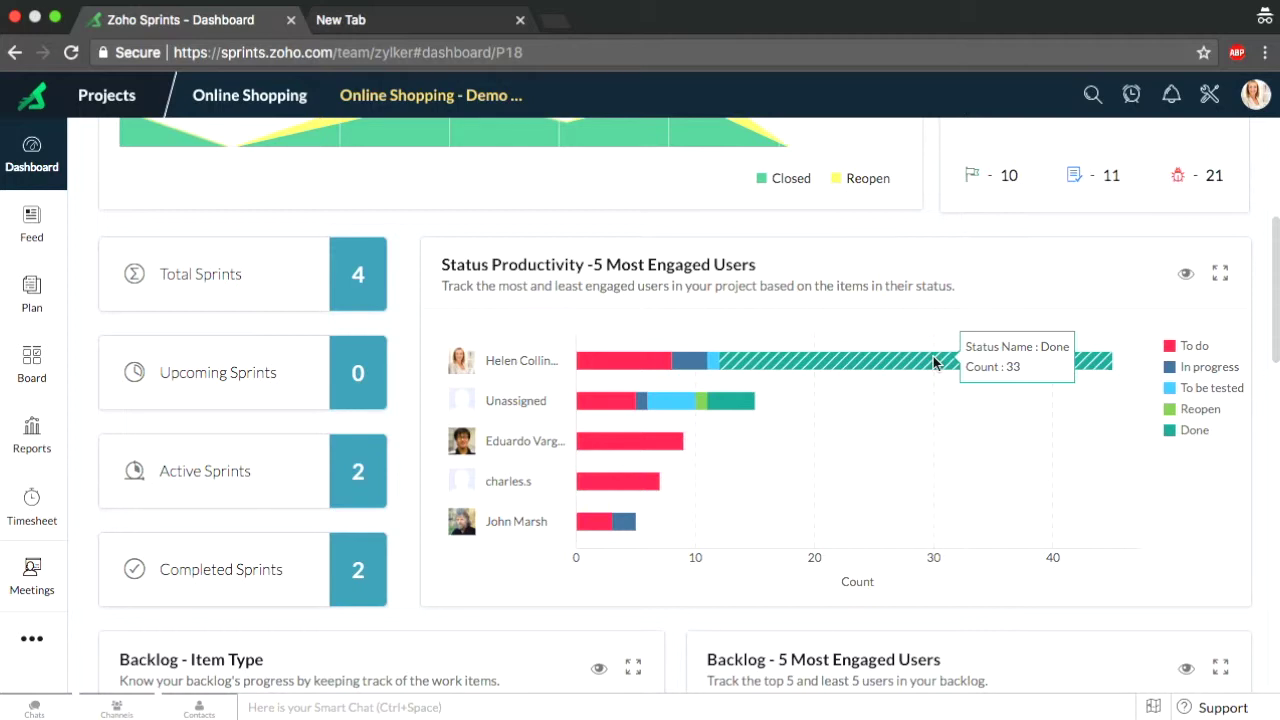
left_click(1186, 274)
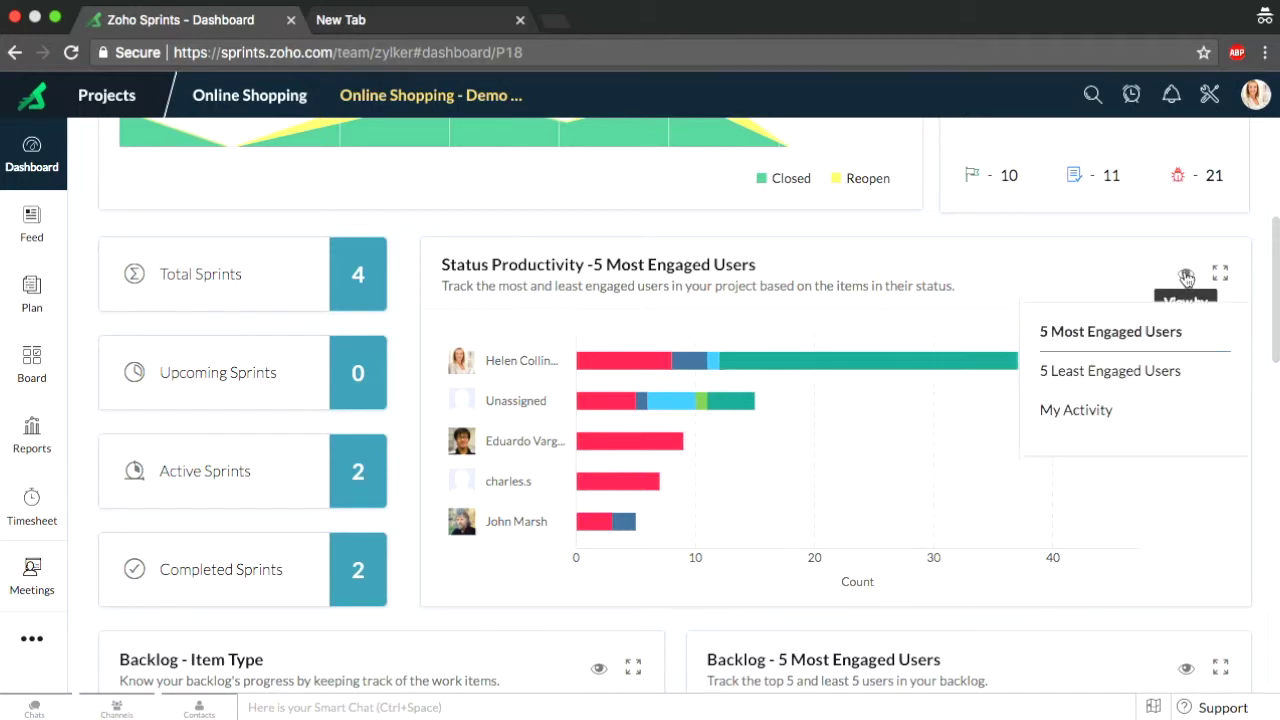
left_click(1112, 421)
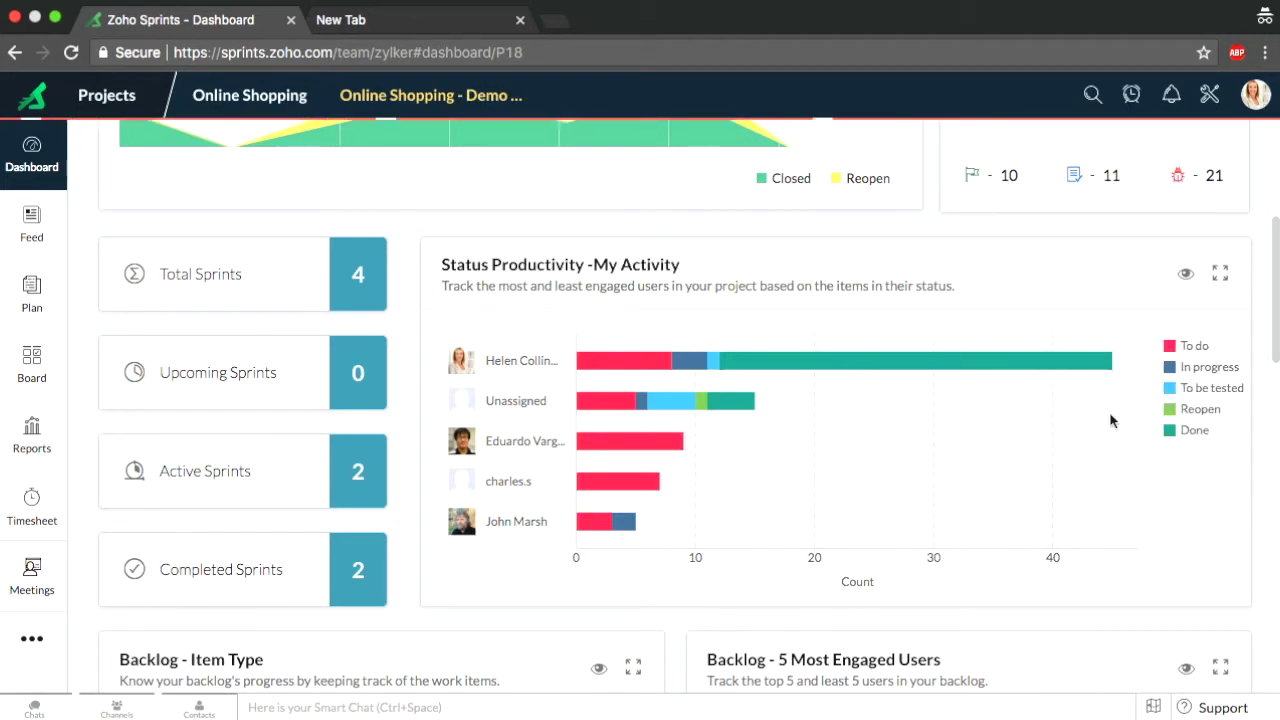
mouse_move(902, 449)
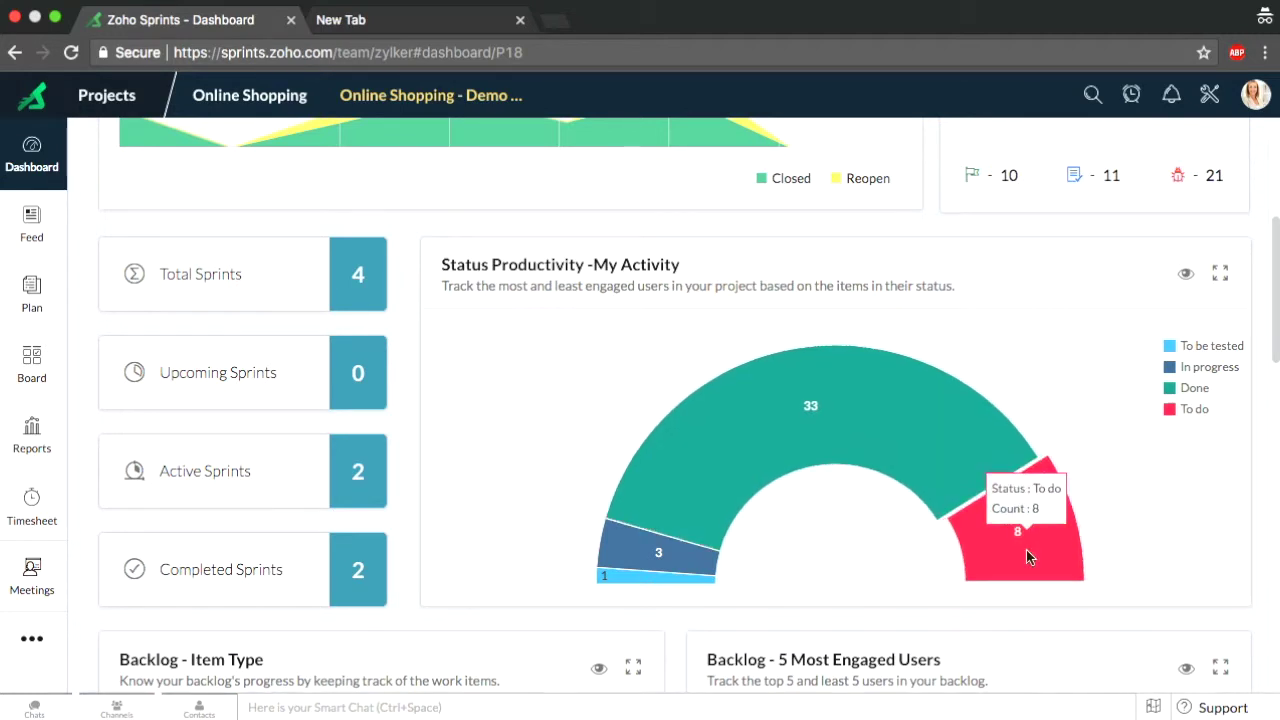
mouse_move(644, 563)
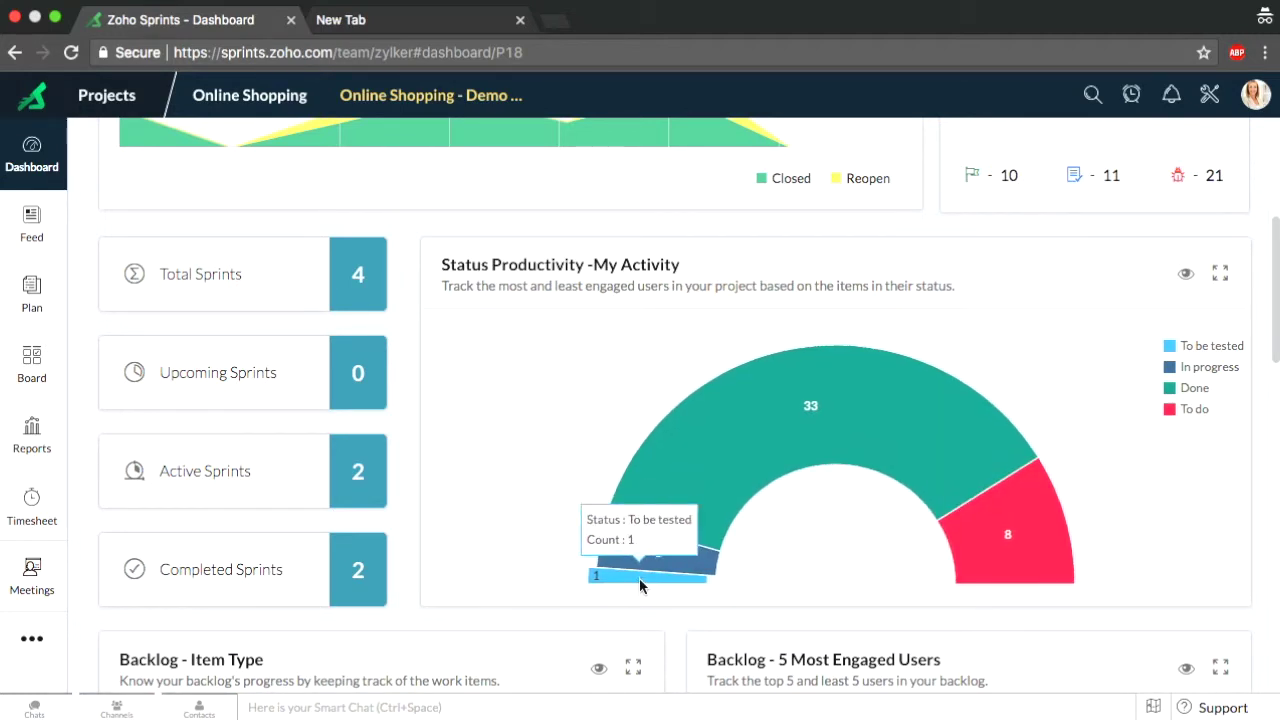
Examine the project dashboard's backlog charts for item type, most engaged users and backlog activity
scroll(539, 551, "down", 3)
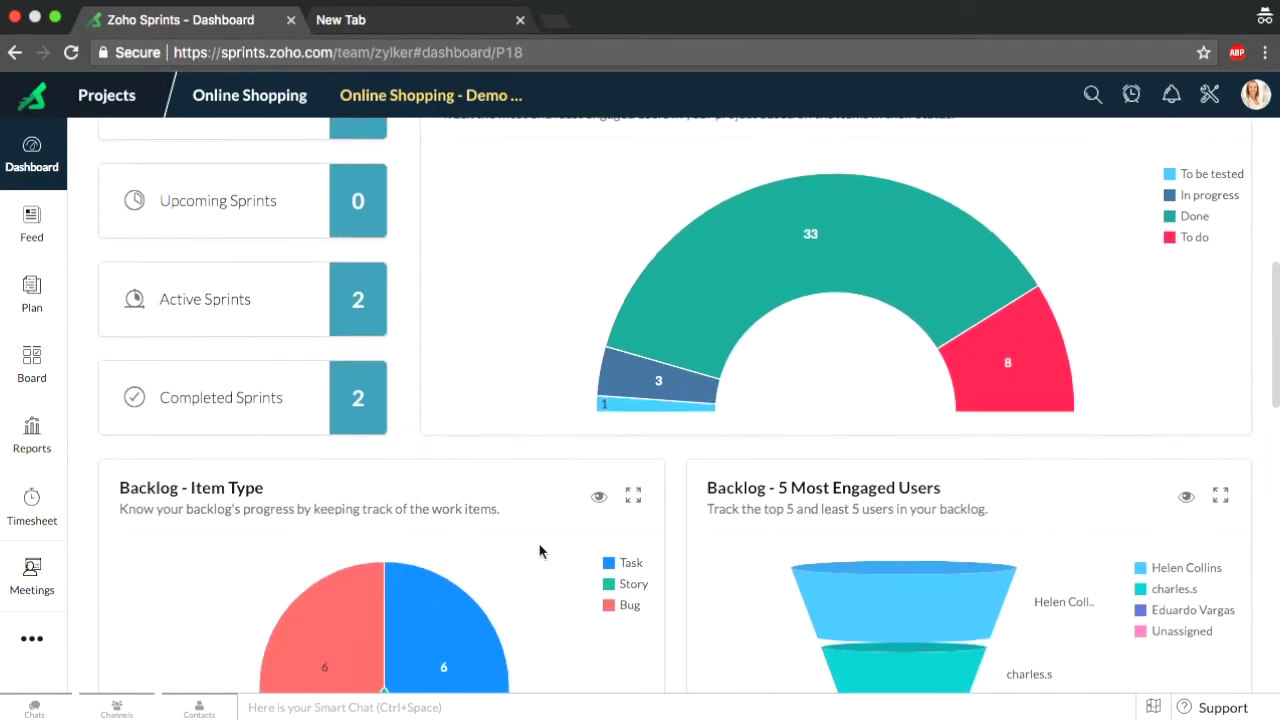
scroll(539, 551, "down", 2)
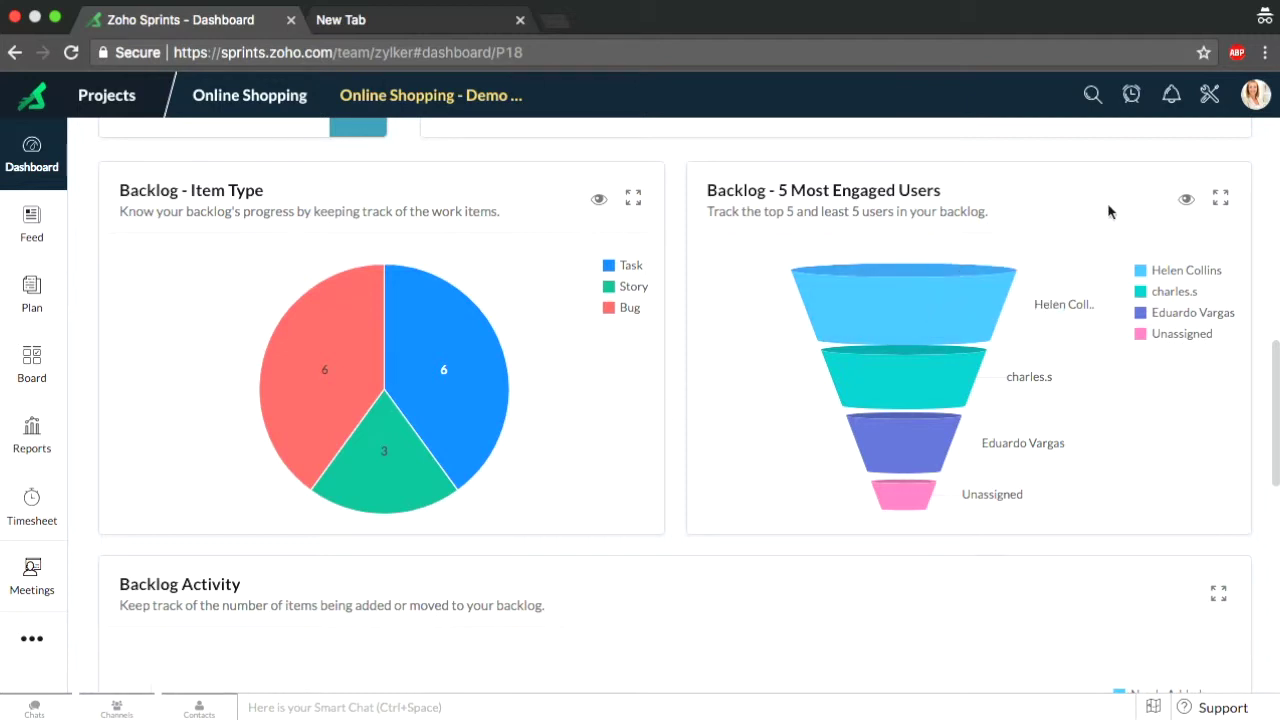
scroll(1112, 428, "down", 5)
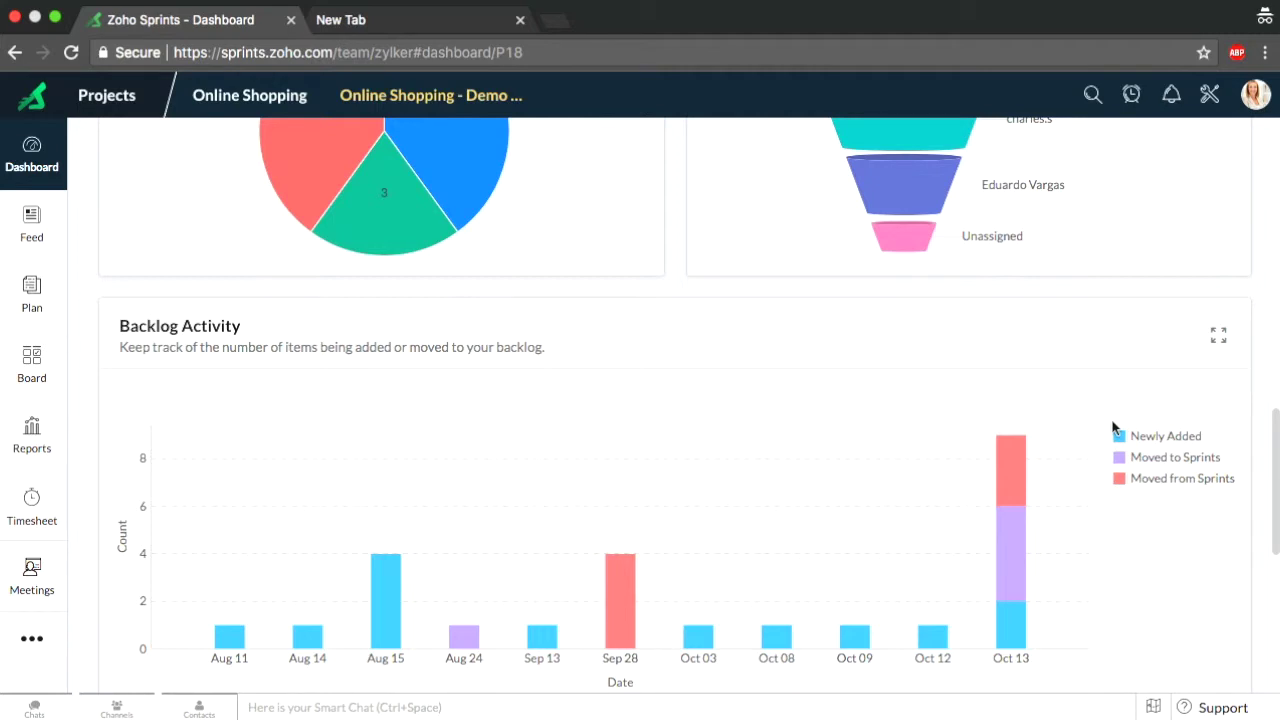
scroll(1112, 428, "down", 1)
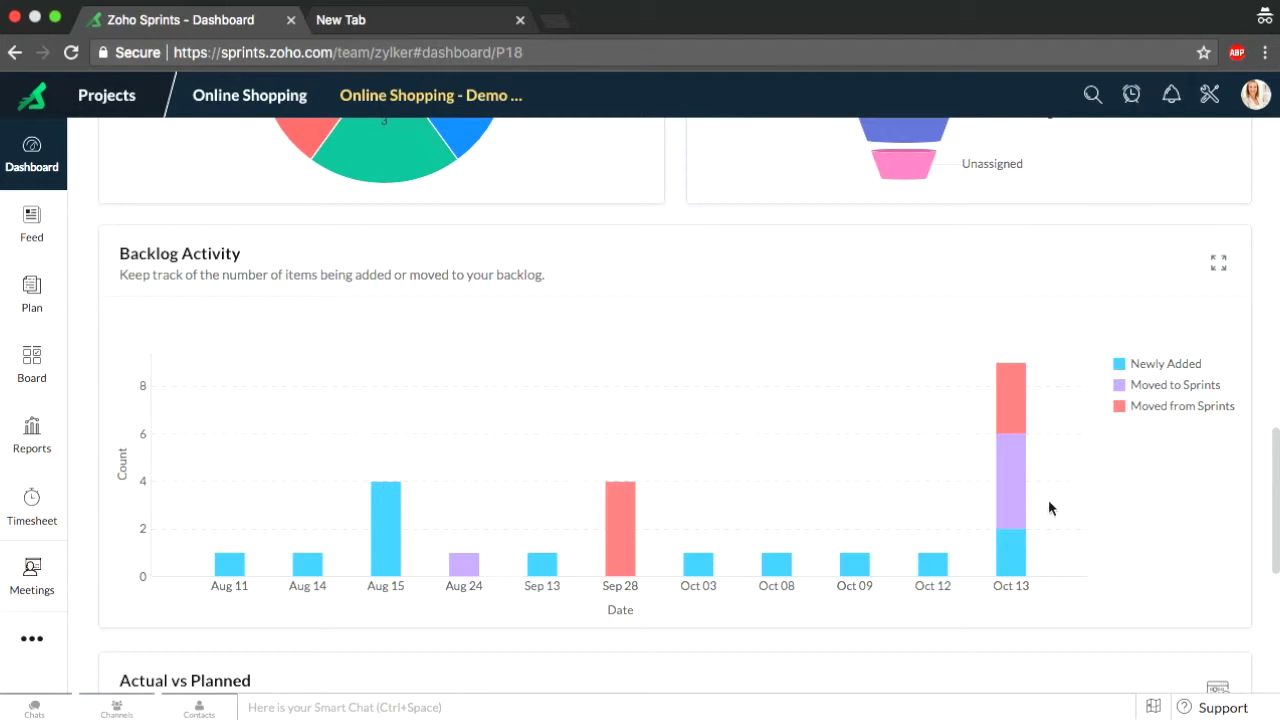
Examine the Actual vs Planned timeline for all sprints, from the User Interface Sprint in September through early November
scroll(1049, 502, "down", 3)
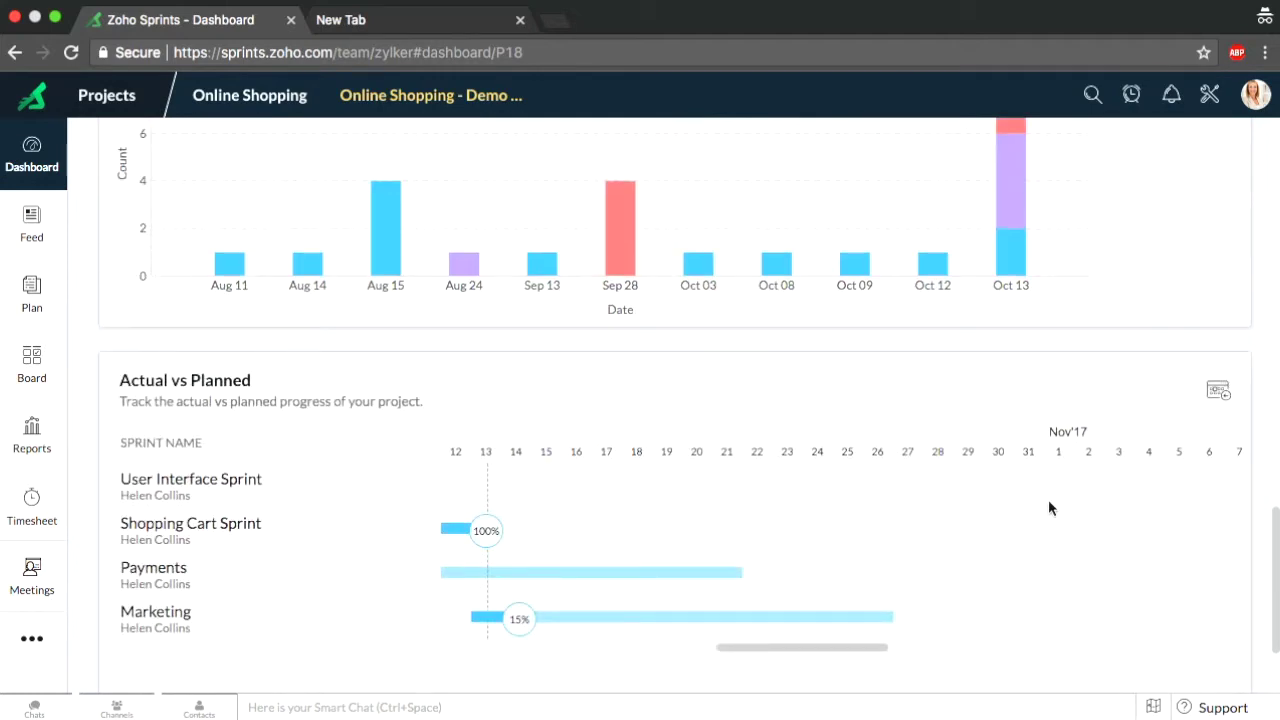
scroll(1021, 528, "down", 1)
scroll(898, 567, "down", 1)
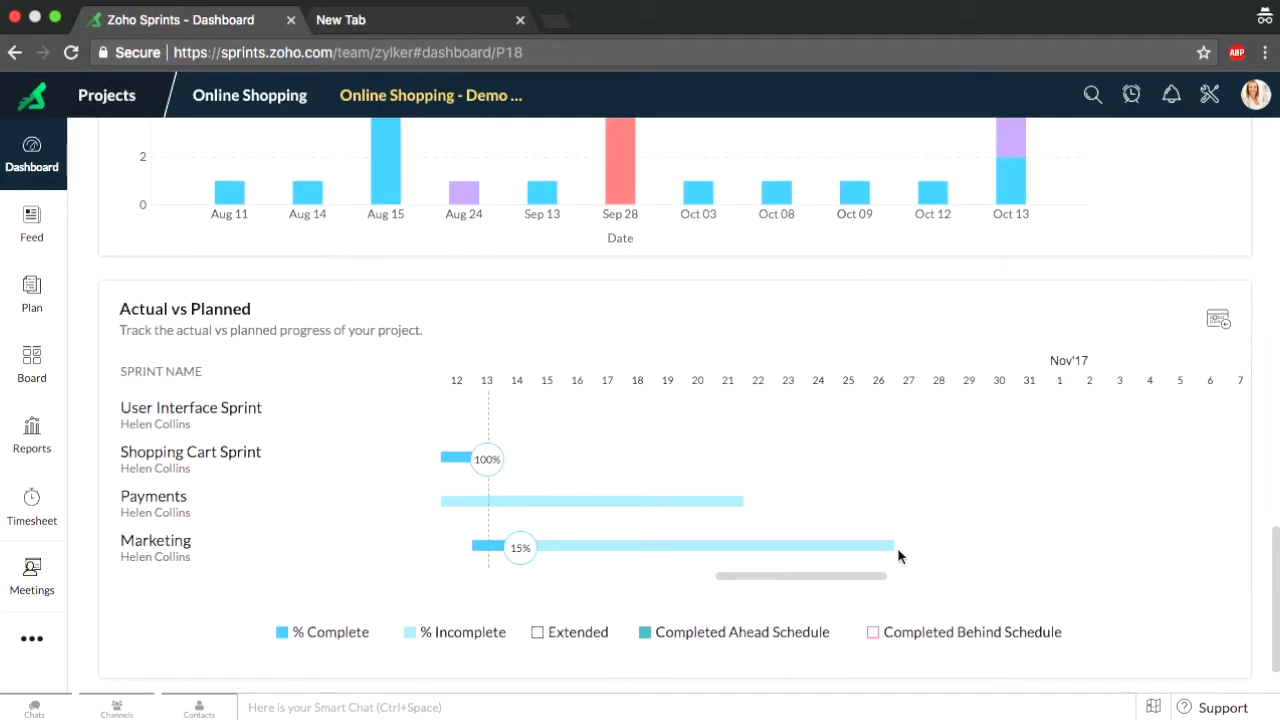
scroll(895, 510, "left", 5)
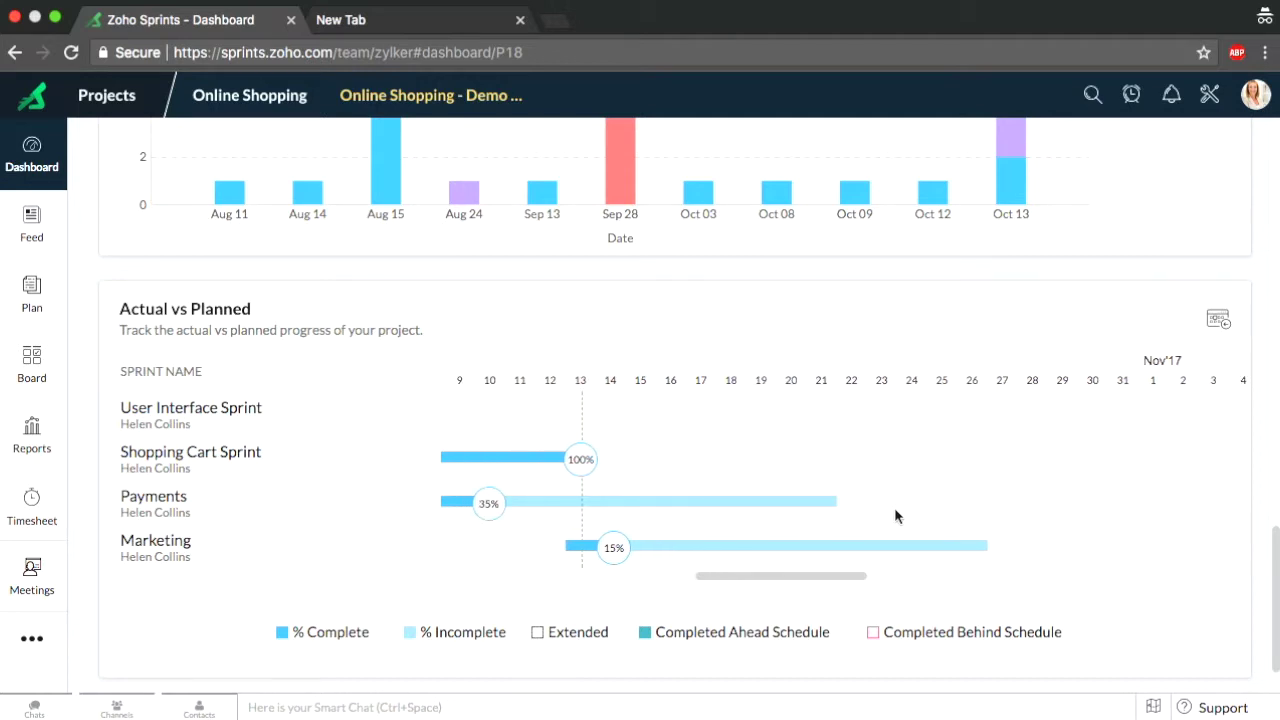
scroll(895, 511, "left", 1)
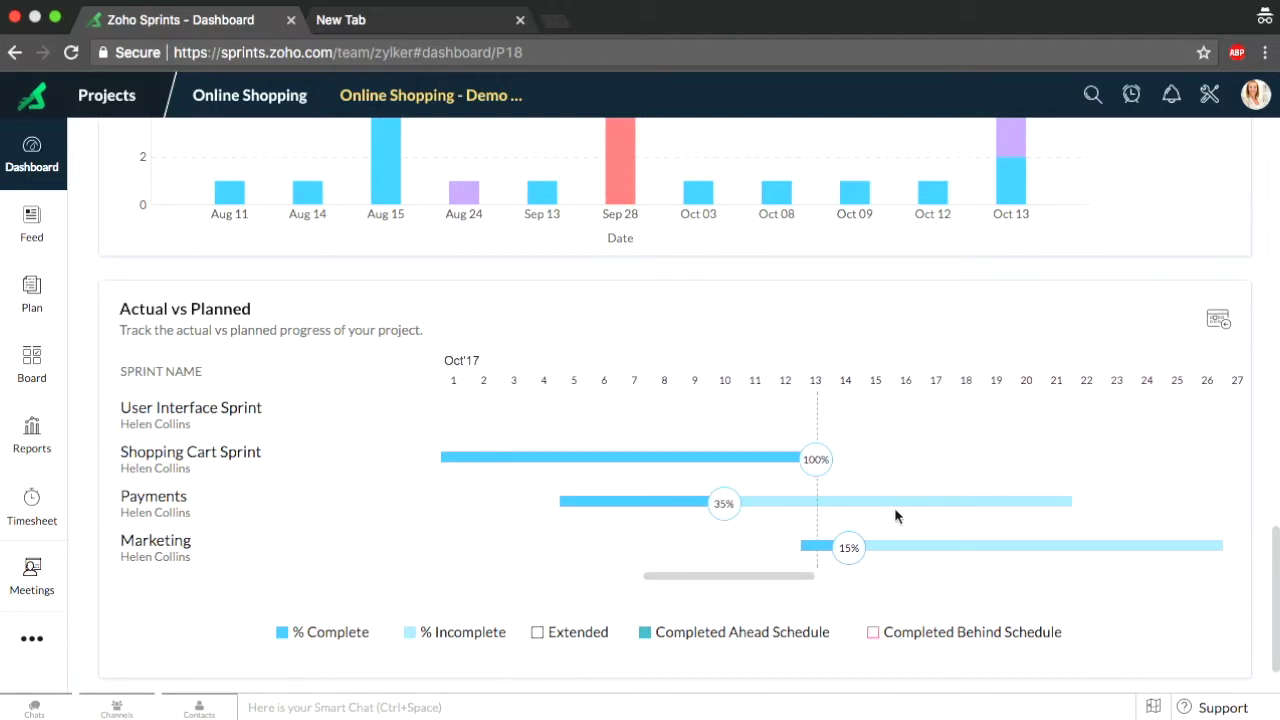
scroll(894, 507, "left", 6)
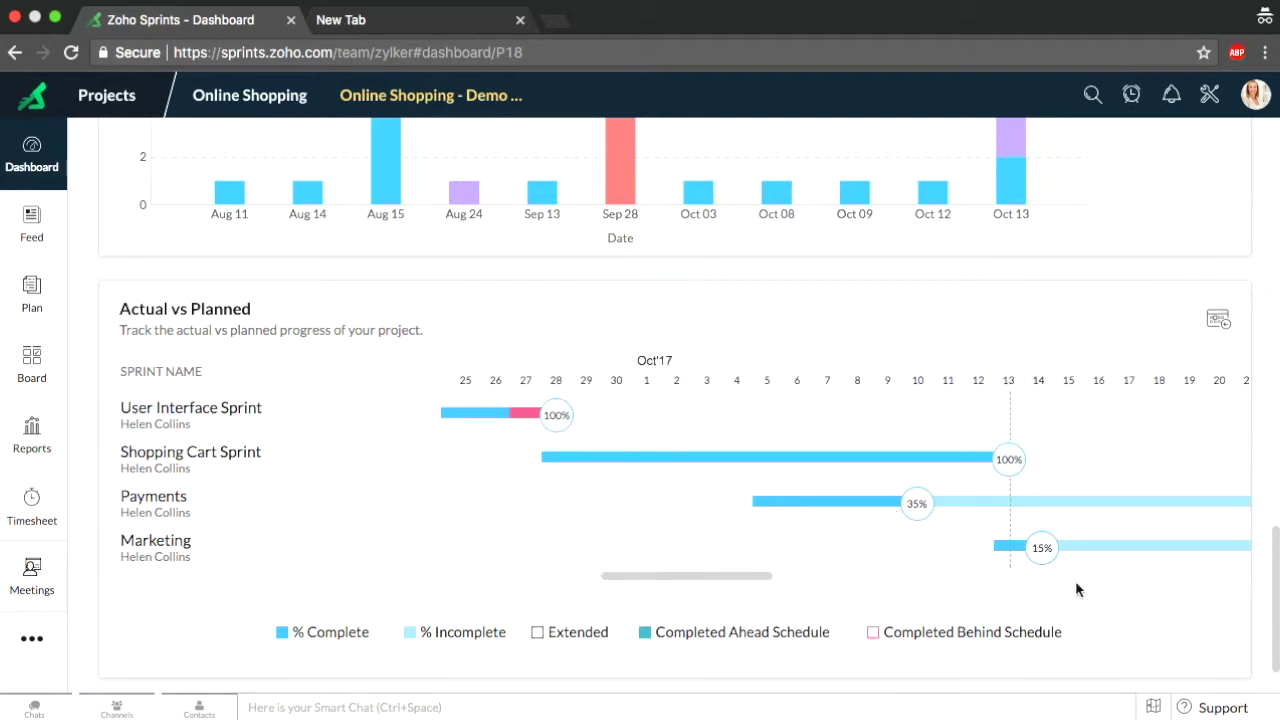
scroll(988, 550, "right", 10)
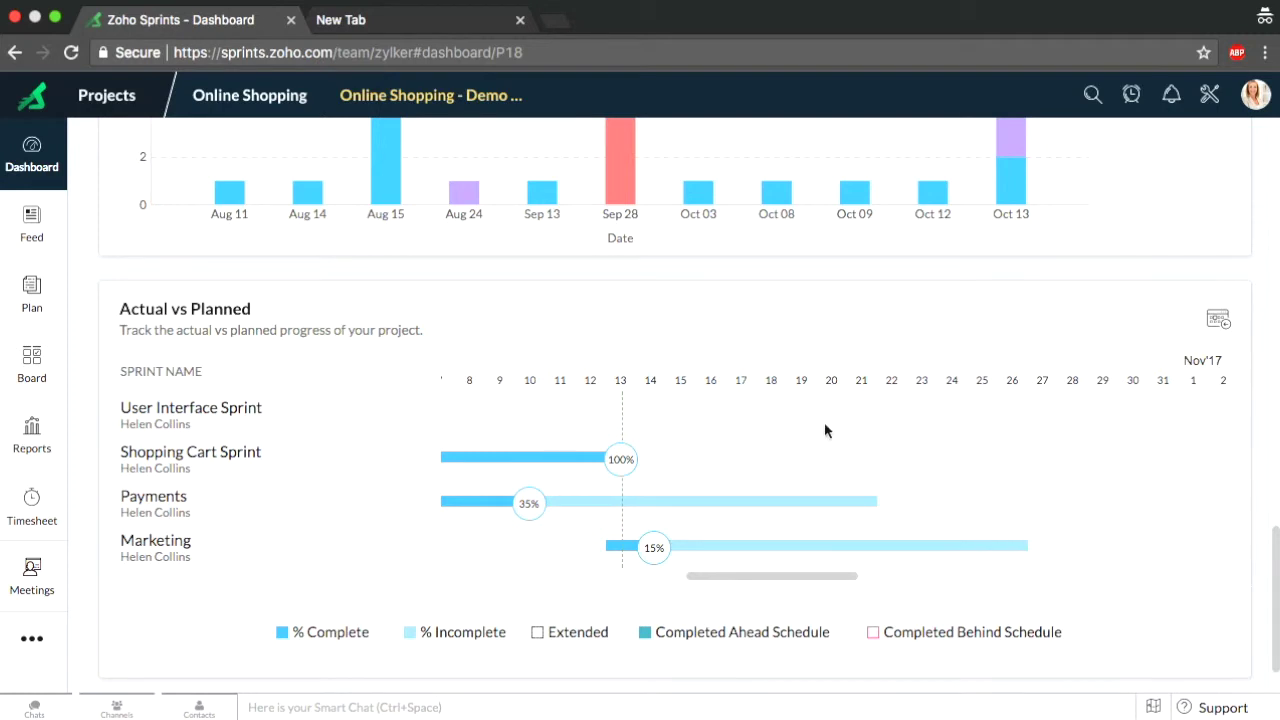
scroll(826, 430, "left", 5)
scroll(826, 430, "left", 5)
mouse_move(751, 416)
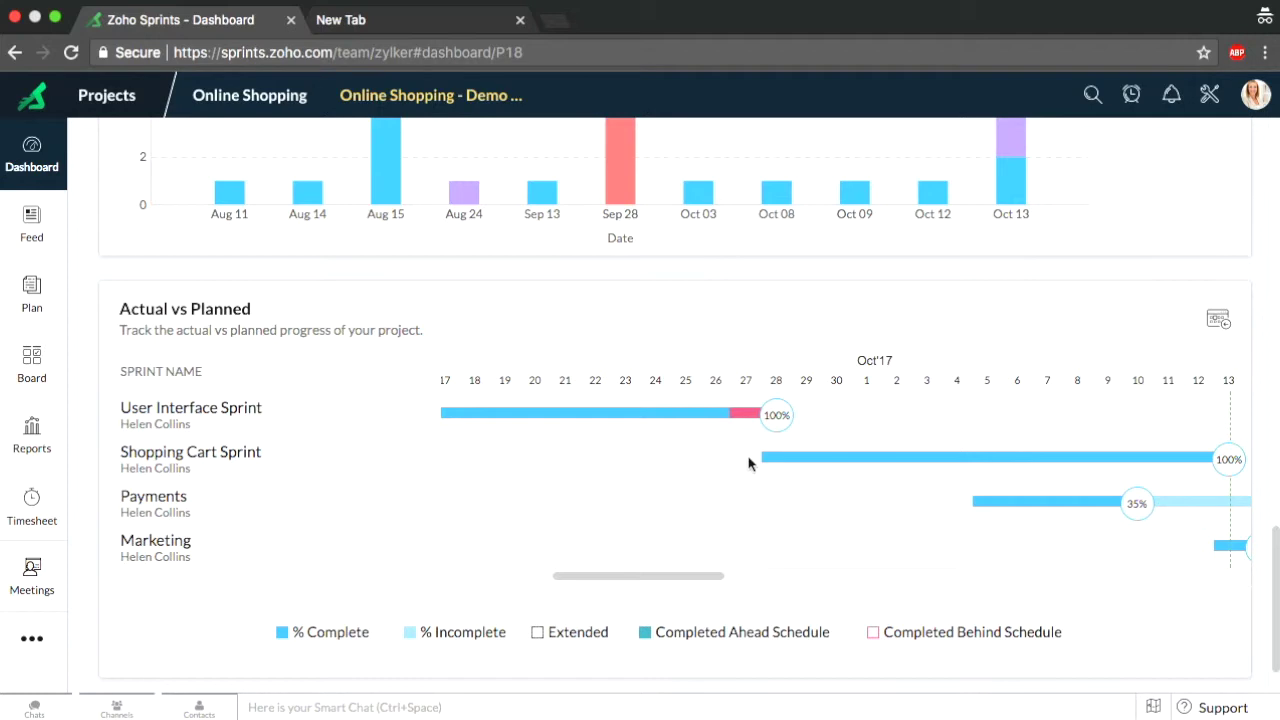
Open the demo project's feed and read through its most recent entries
scroll(749, 463, "up", 10)
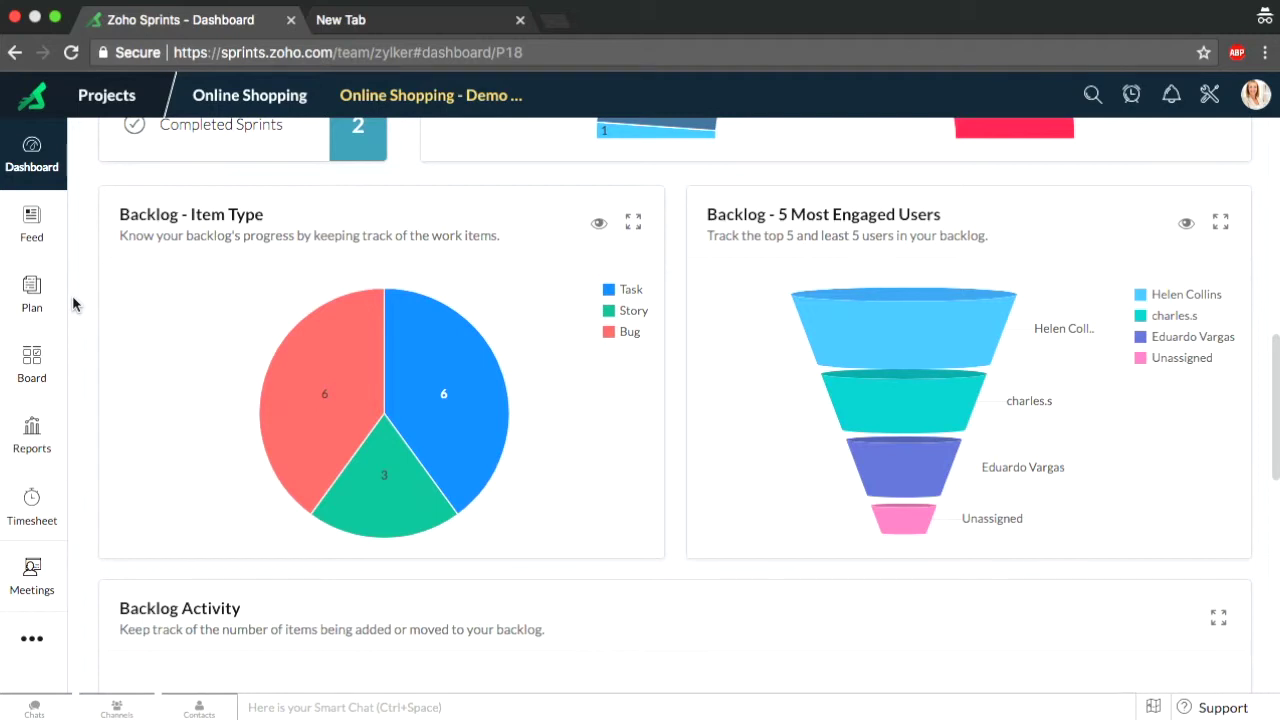
left_click(6, 220)
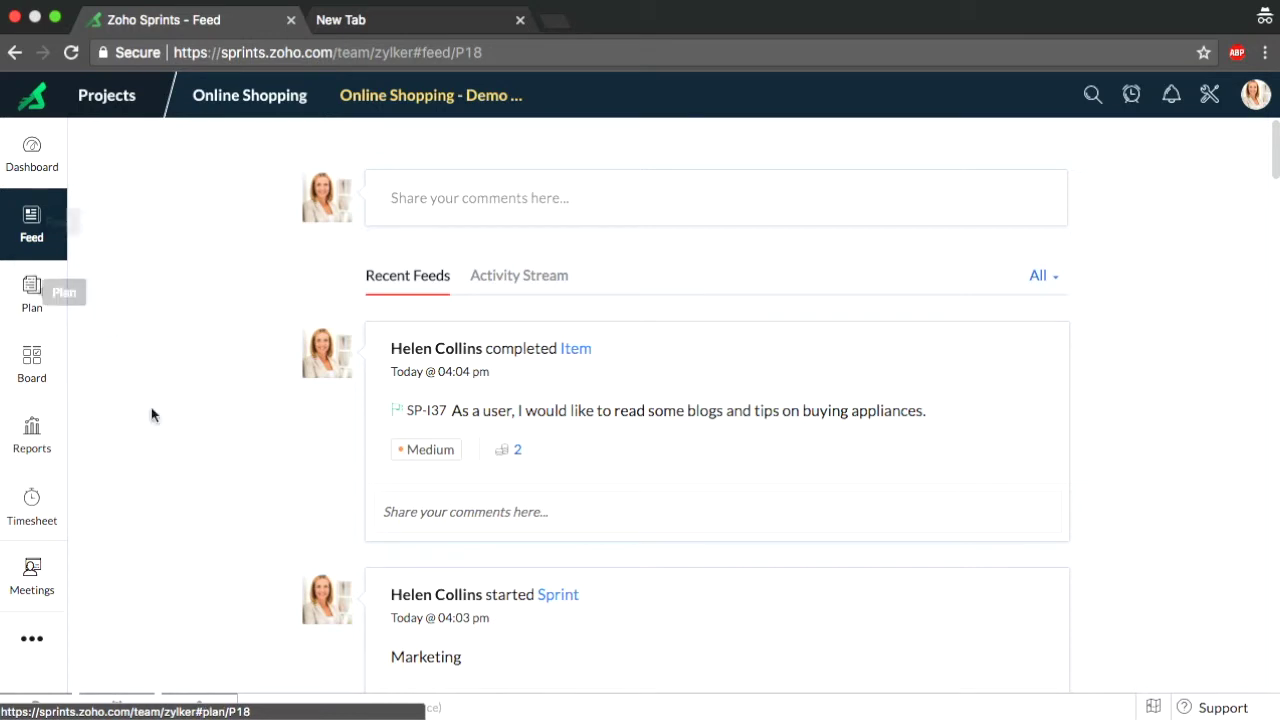
scroll(160, 468, "down", 1)
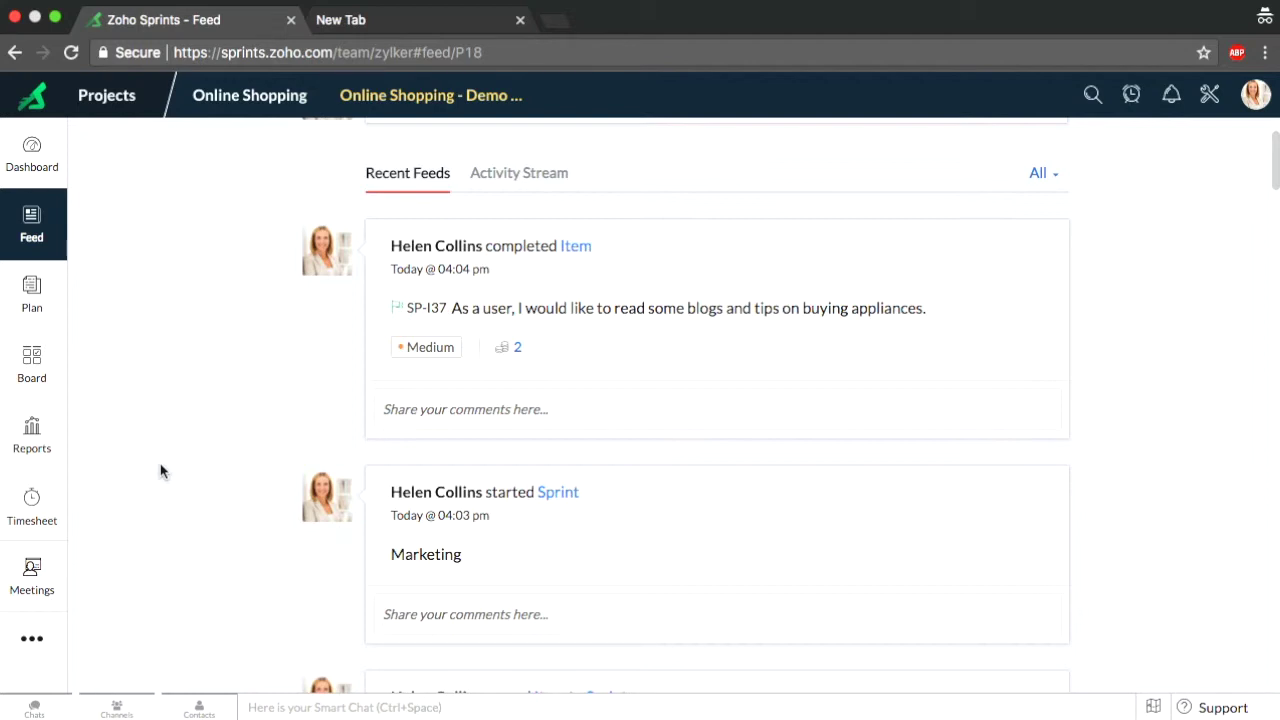
scroll(160, 470, "down", 1)
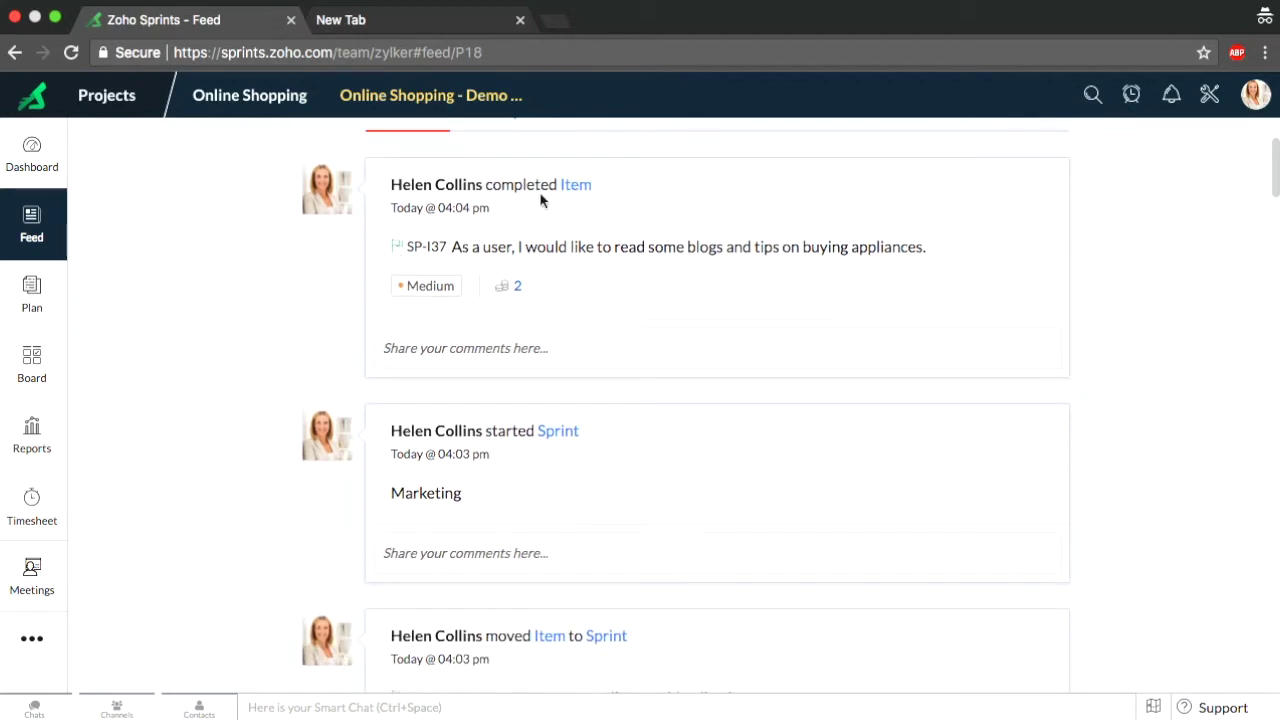
scroll(540, 200, "down", 2)
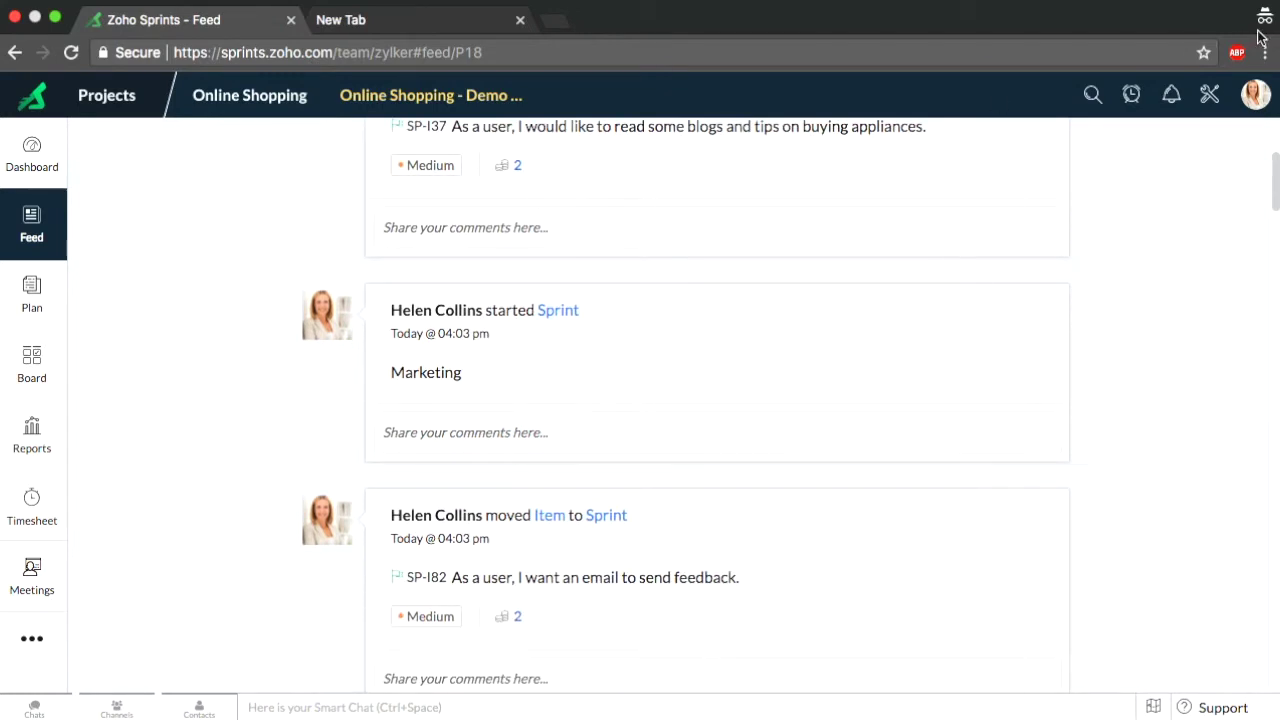
Take a brief look at the notifications, close them, and browse the older entries in the project feed
left_click(1169, 95)
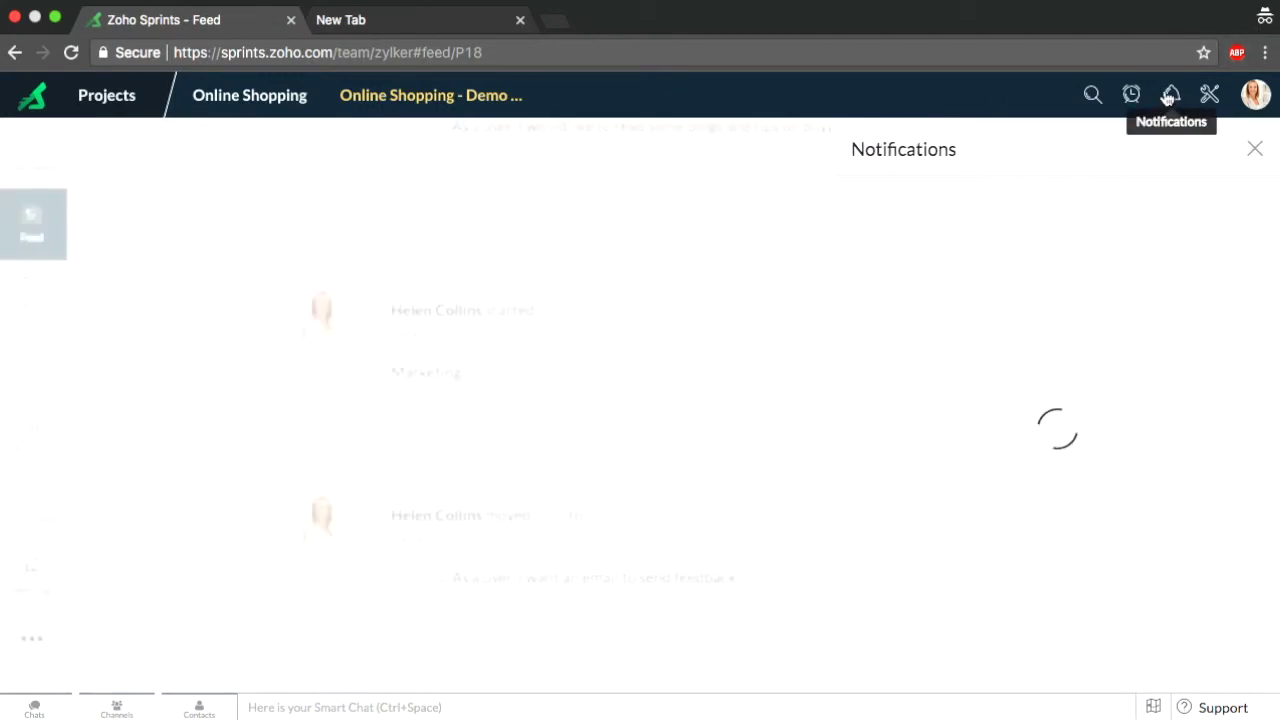
left_click(1255, 148)
scroll(779, 324, "down", 15)
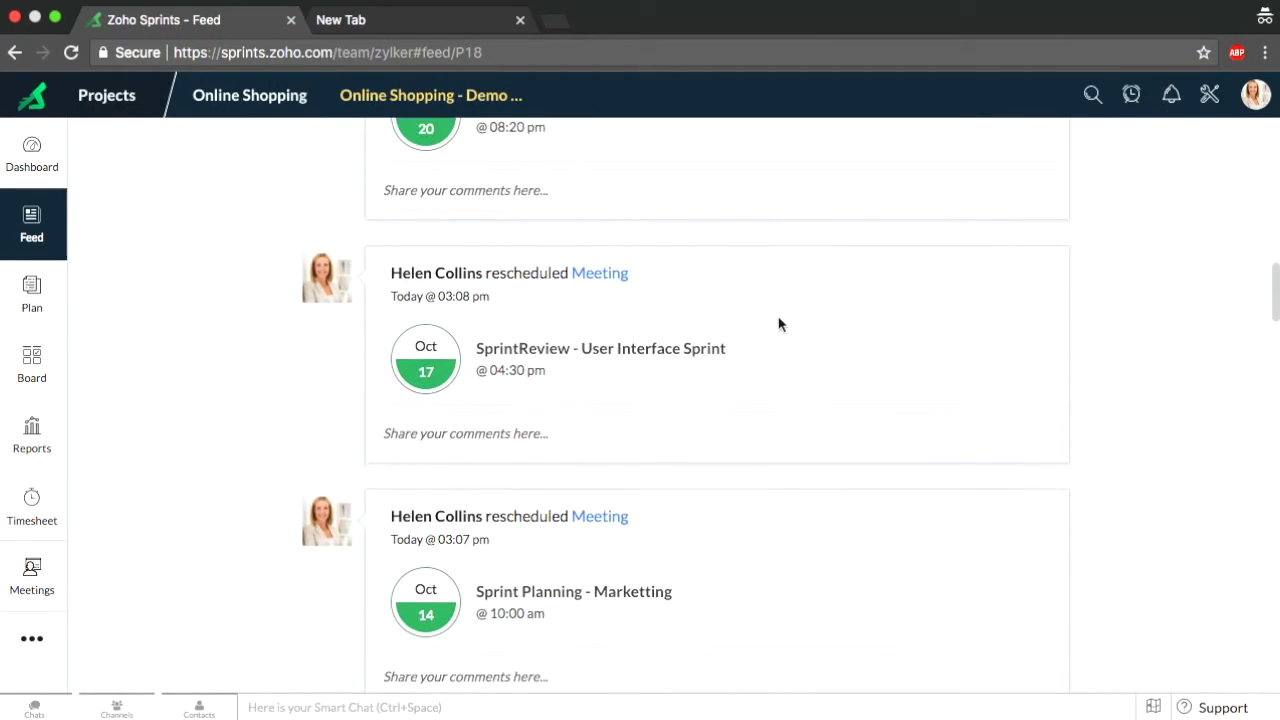
scroll(779, 324, "down", 4)
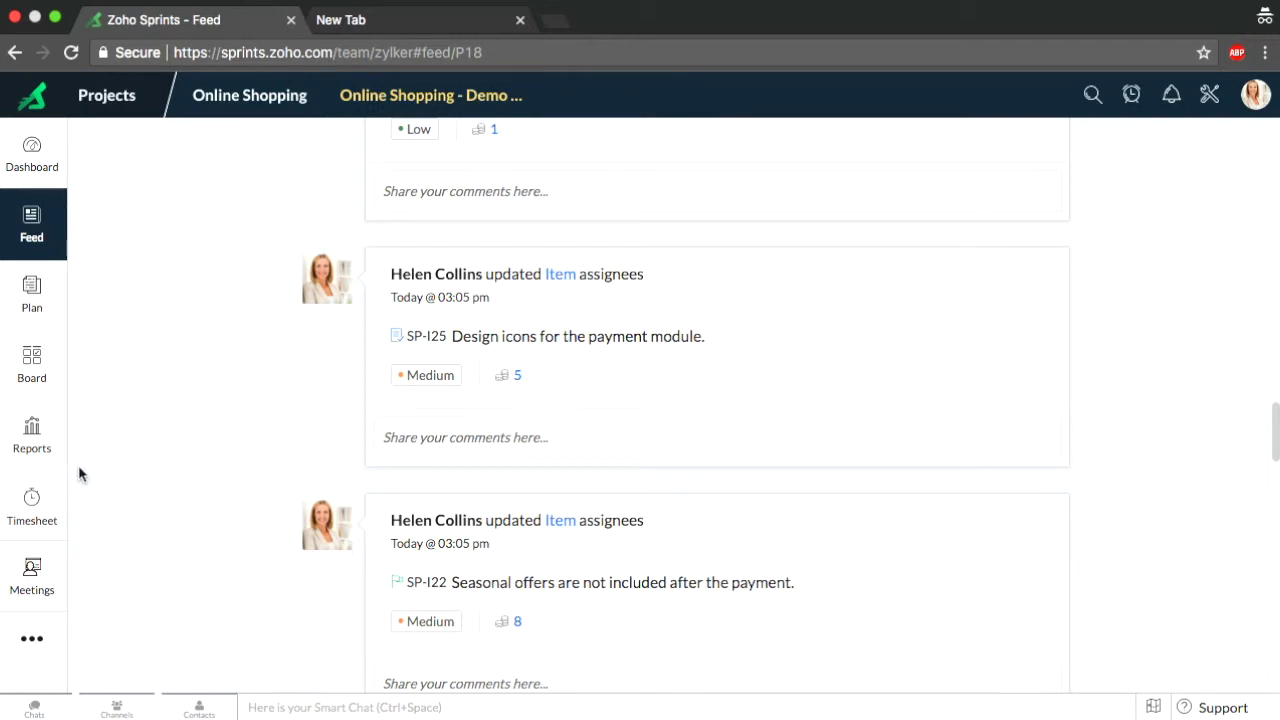
scroll(79, 466, "down", 4)
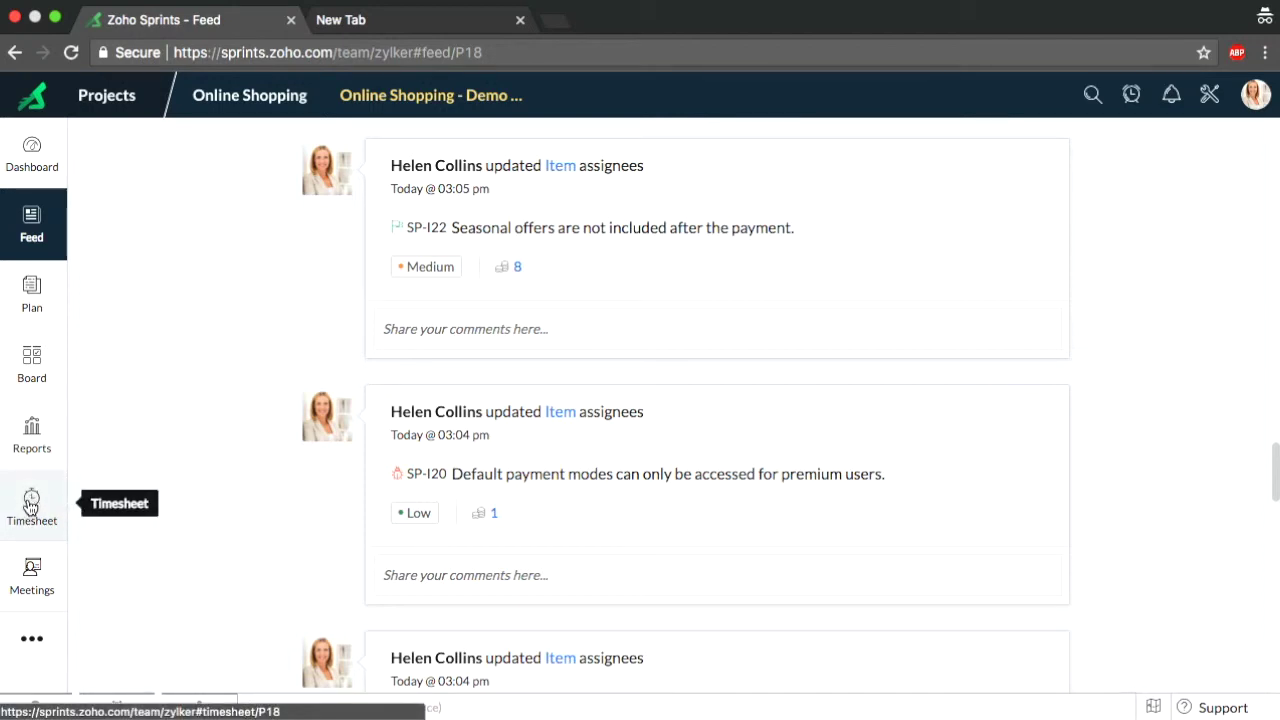
Open the project's meetings and start scheduling a meeting titled "Retrospective for marketing"
left_click(18, 578)
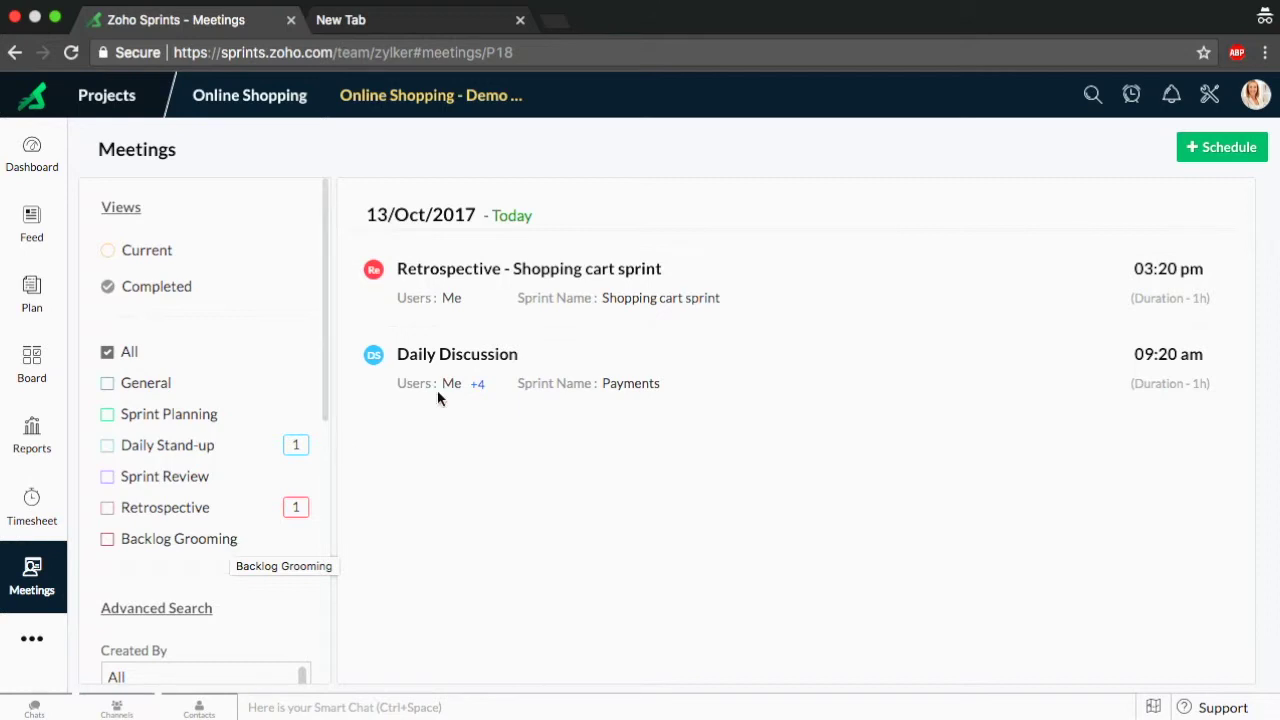
left_click(1245, 149)
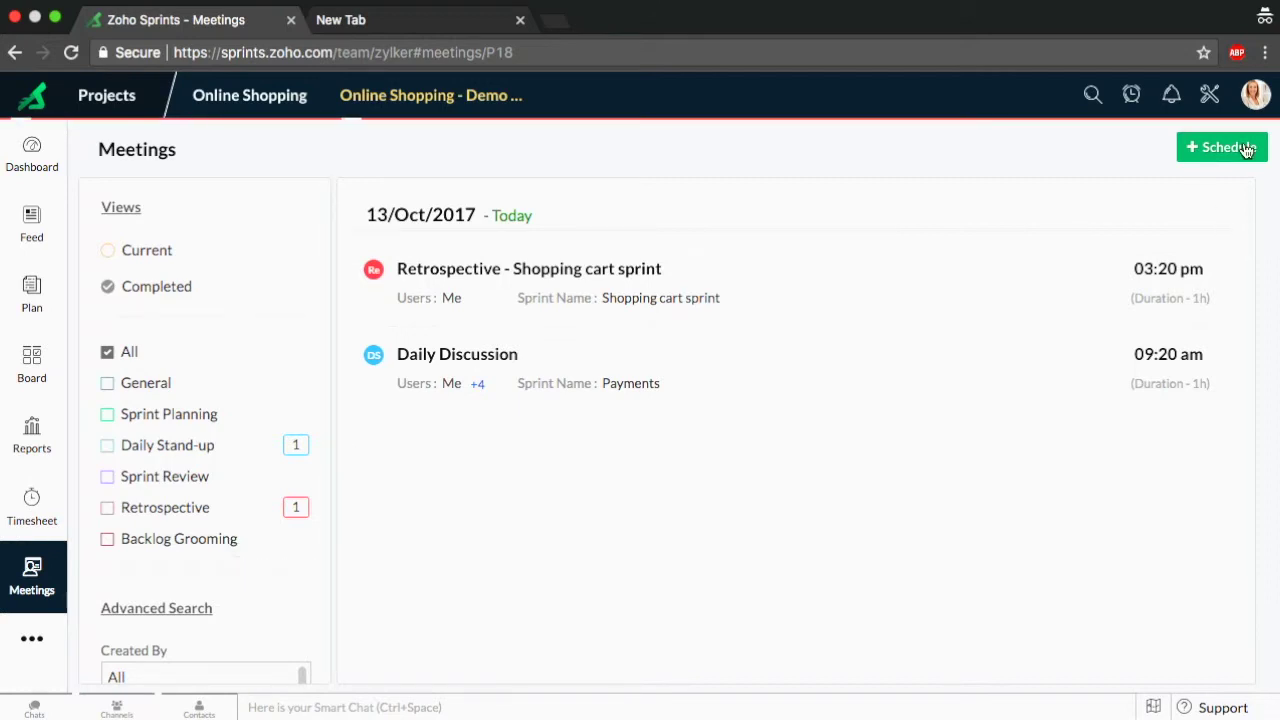
left_click(968, 228)
type("Retrospective for marketing")
left_click(951, 283)
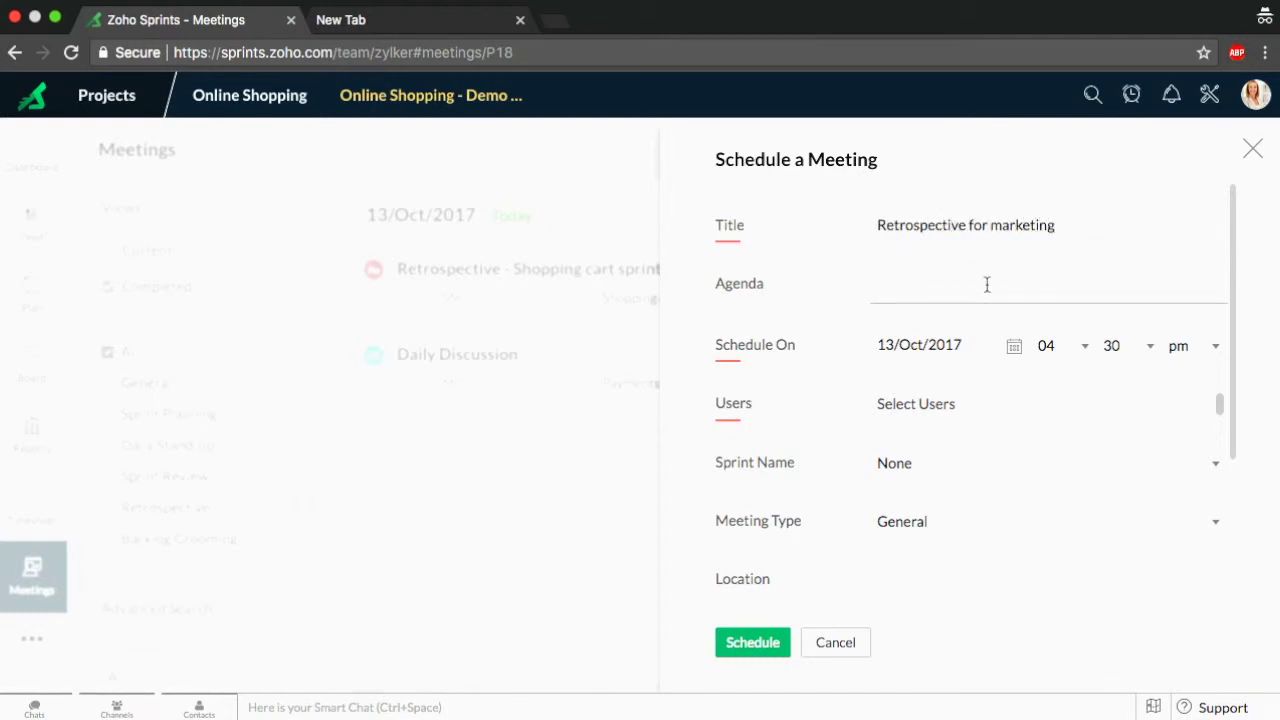
left_click(953, 354)
left_click(1050, 395)
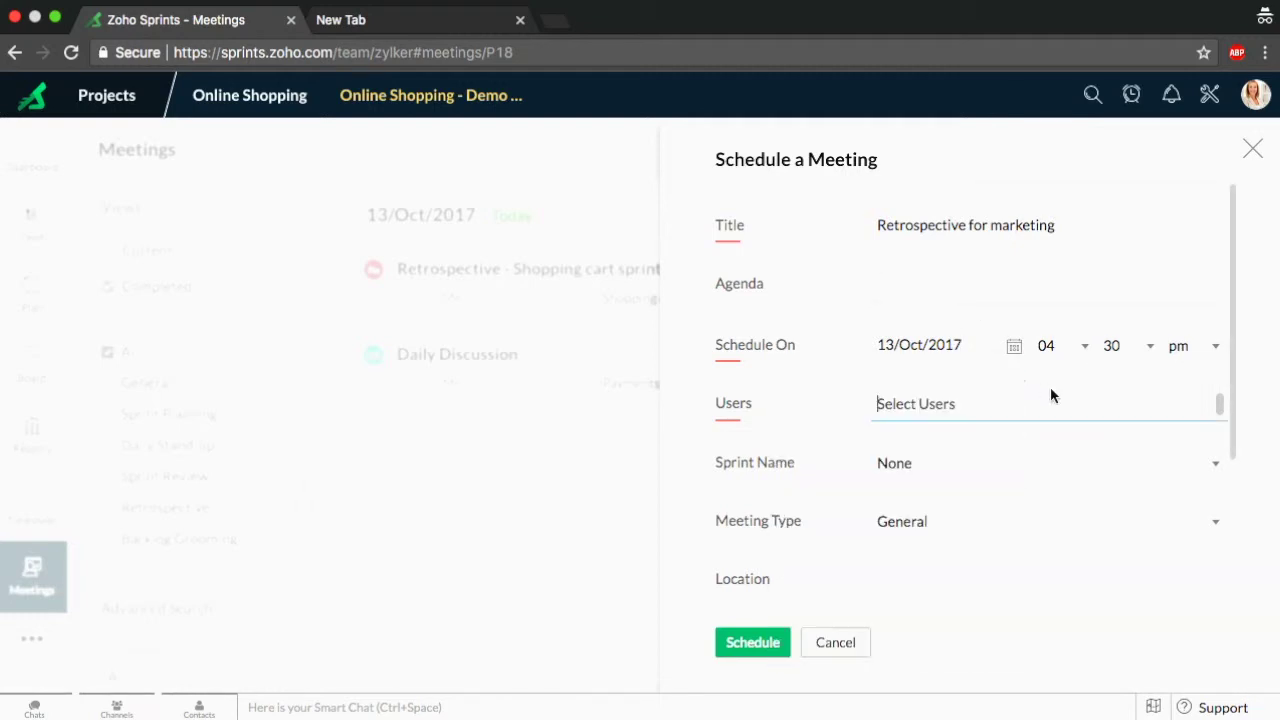
Assign the meeting to the Marketing sprint and set its meeting type to Retrospective
left_click(914, 466)
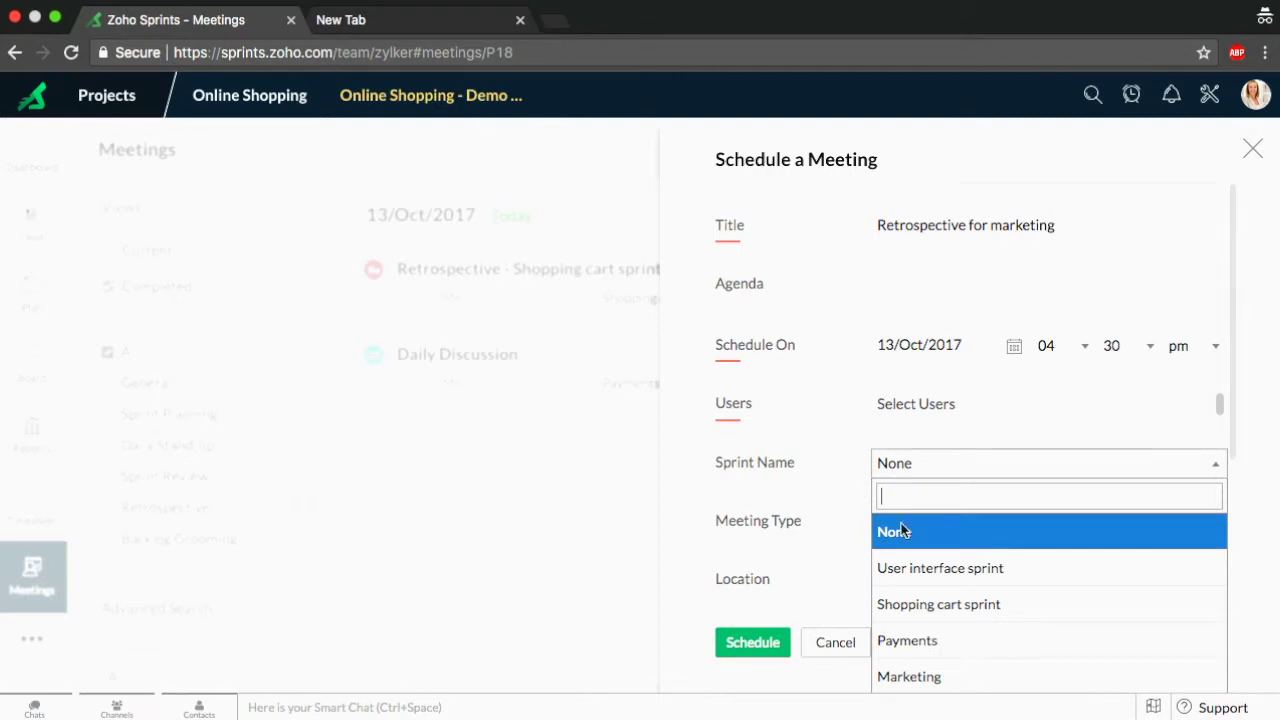
left_click(922, 676)
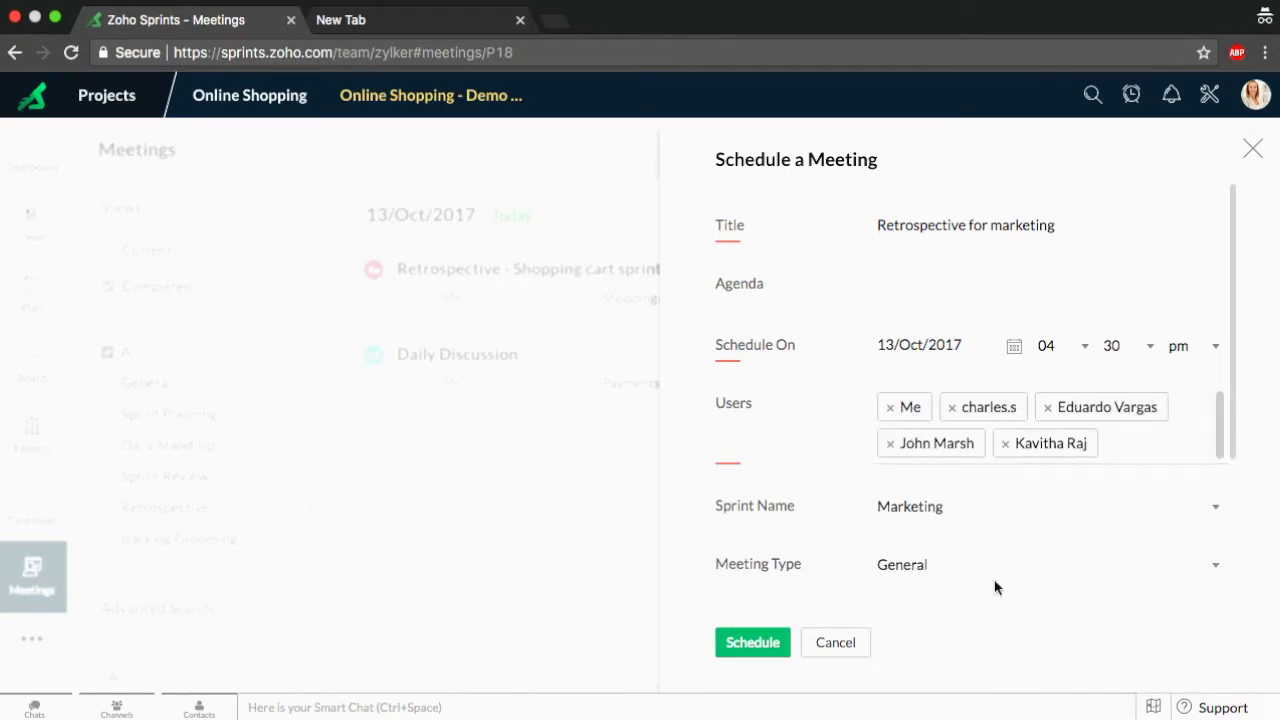
left_click(971, 562)
left_click(962, 534)
scroll(960, 533, "down", 3)
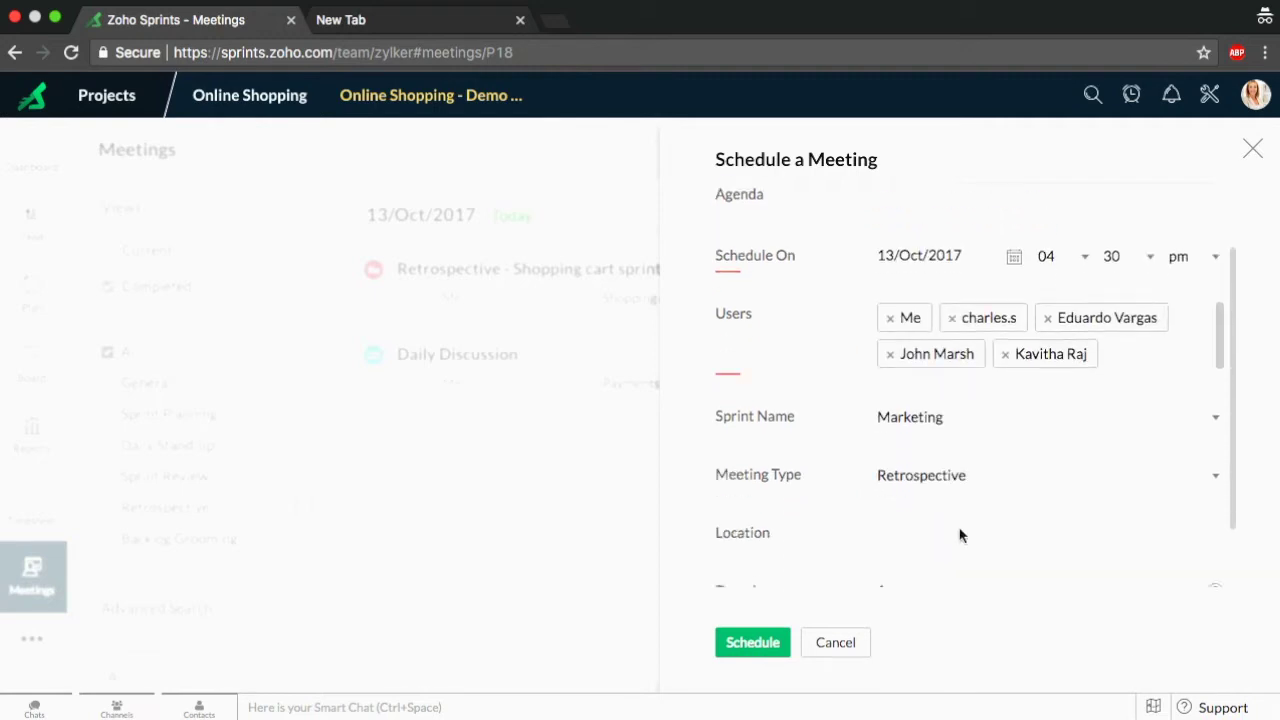
scroll(917, 489, "down", 1)
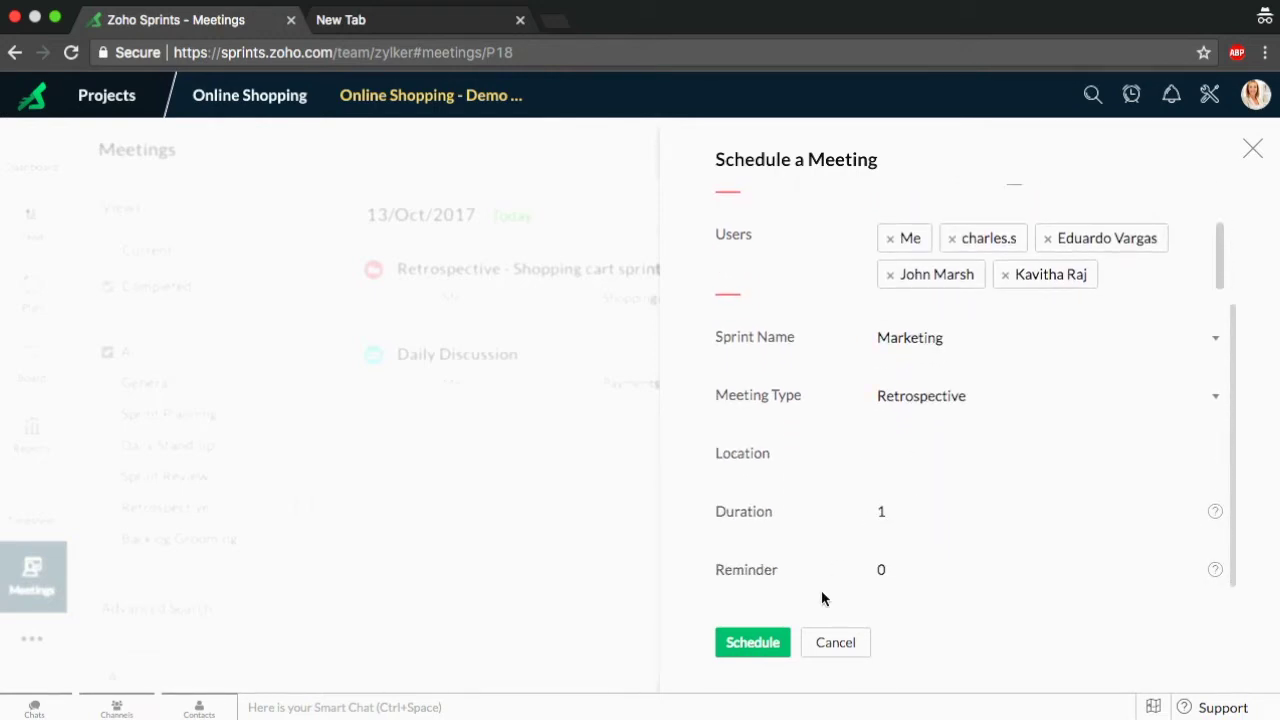
Schedule the prepared marketing retrospective meeting and open the project's timesheet
left_click(768, 640)
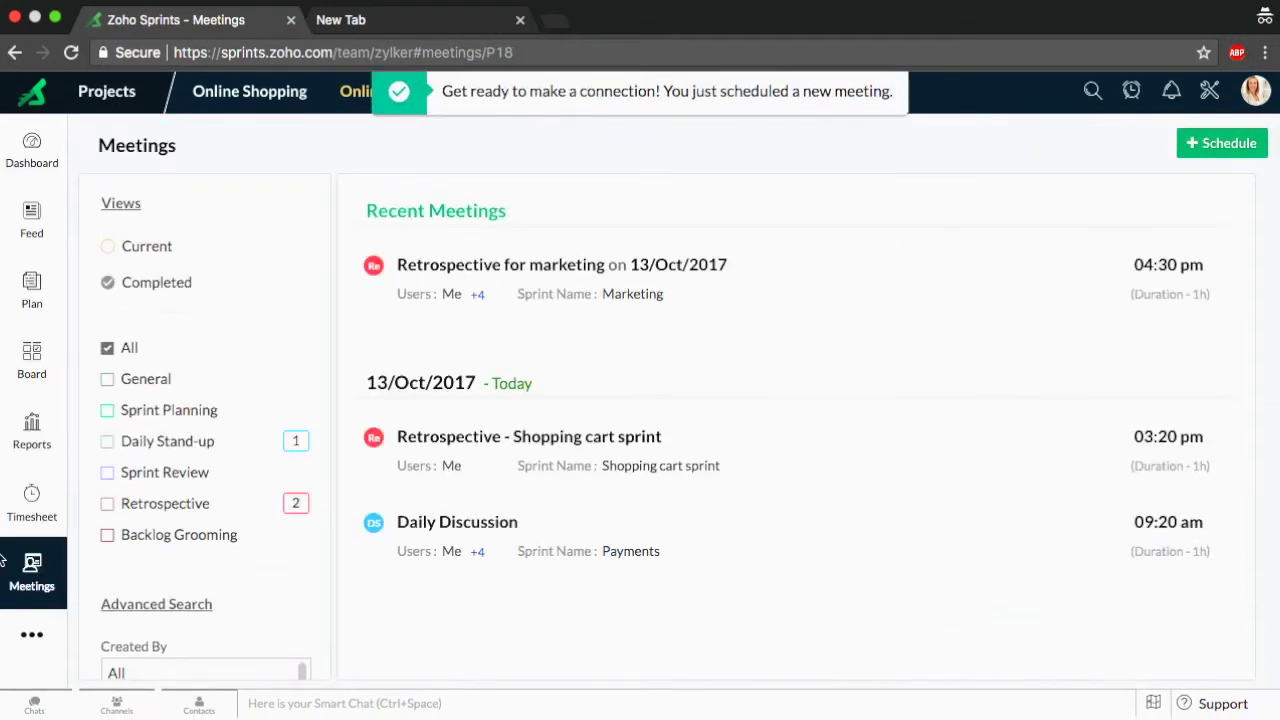
left_click(27, 497)
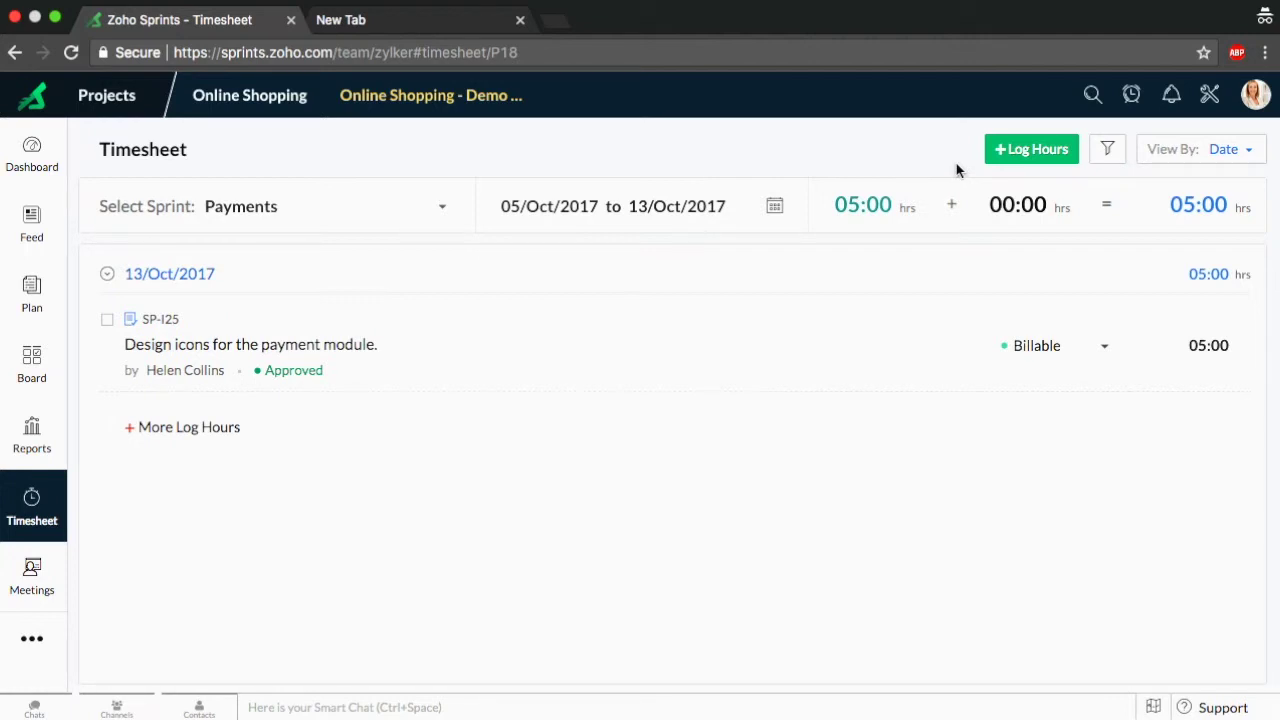
Start a new log hours entry for the signed-in team member and choose card-name bug SP-I30 as the work item
left_click(1024, 152)
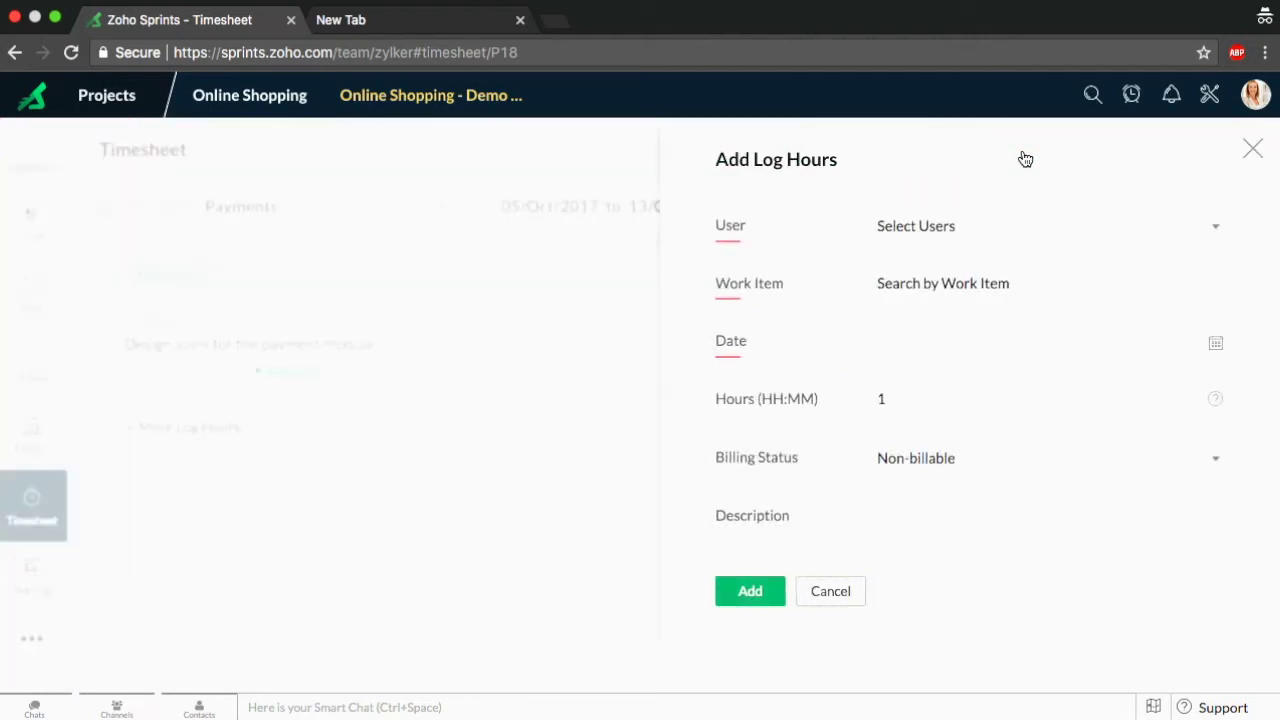
left_click(1000, 232)
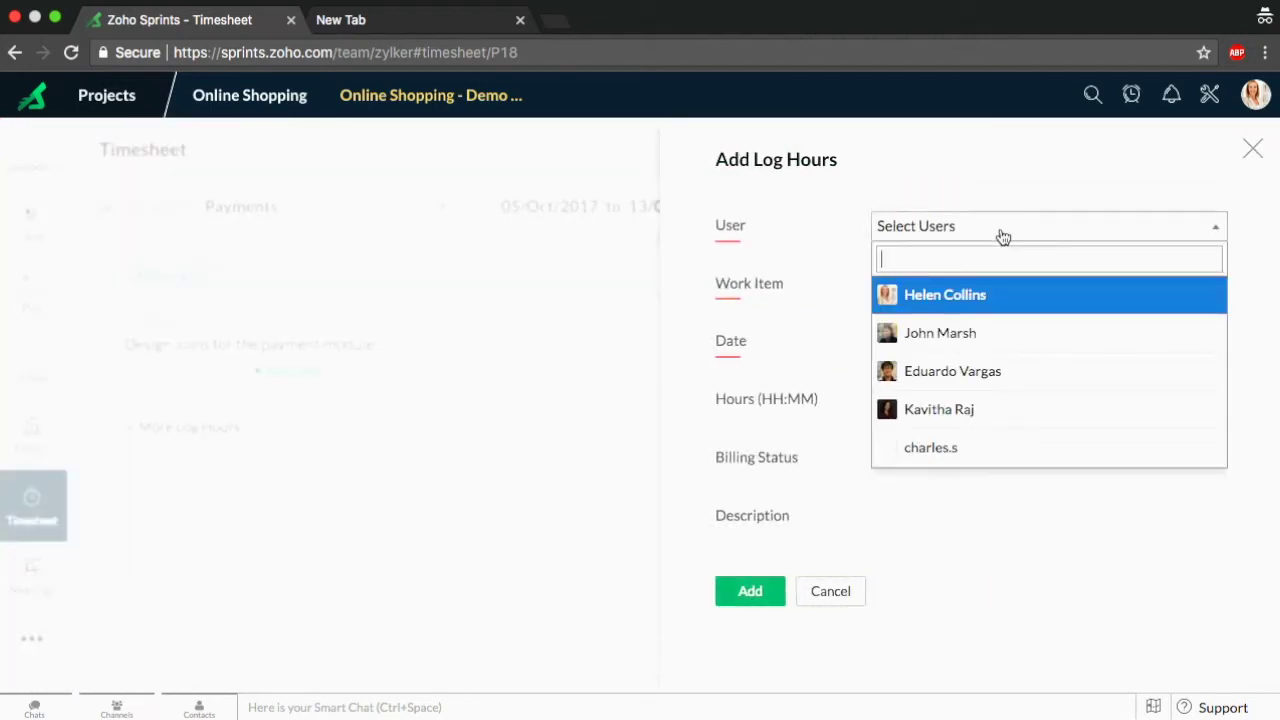
left_click(998, 298)
left_click(965, 298)
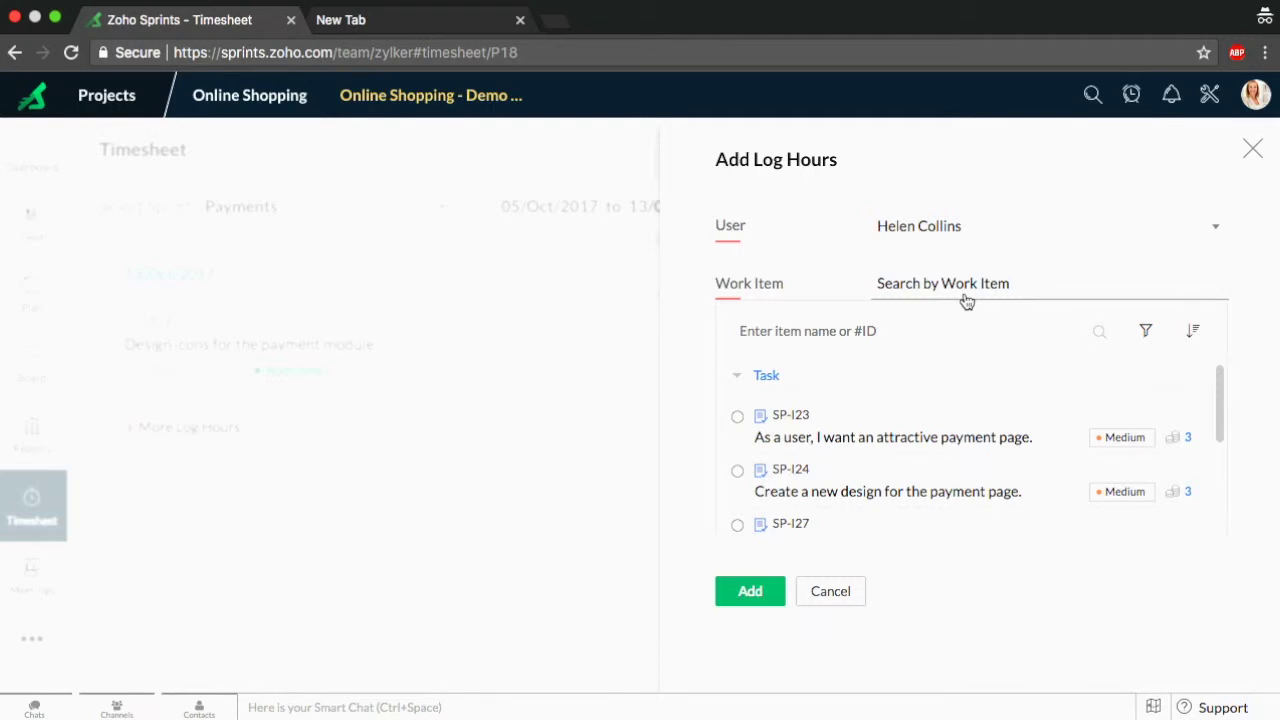
scroll(980, 455, "down", 3)
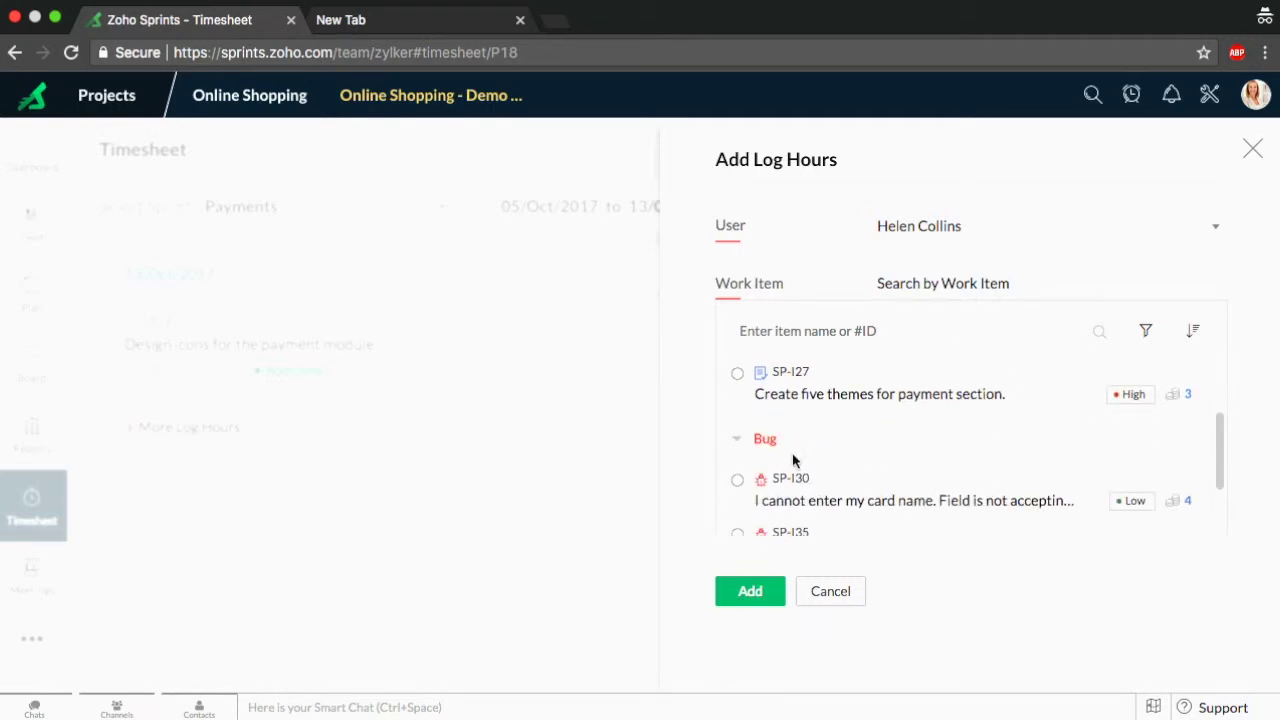
left_click(737, 479)
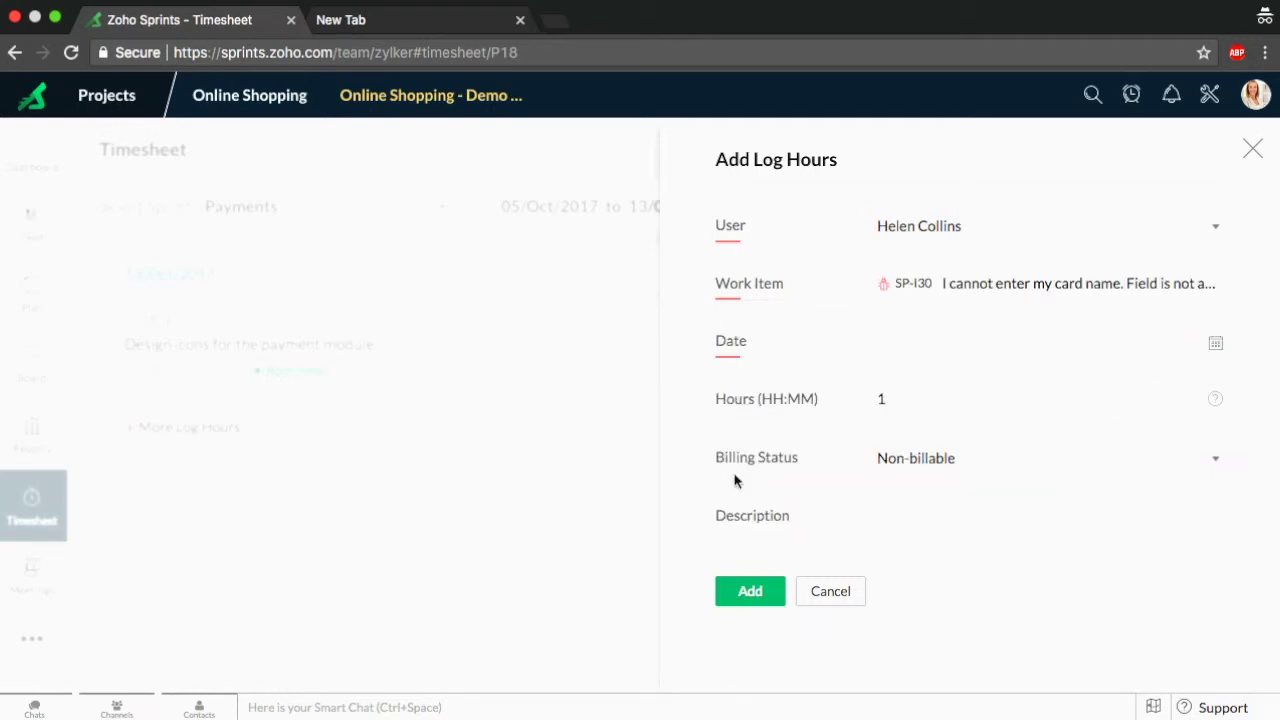
Date the log entry 13/Oct/2017, set it to 5 hours with Billable status, and add it to the timesheet
left_click(938, 352)
left_click(1134, 508)
left_click(1020, 405)
type("1")
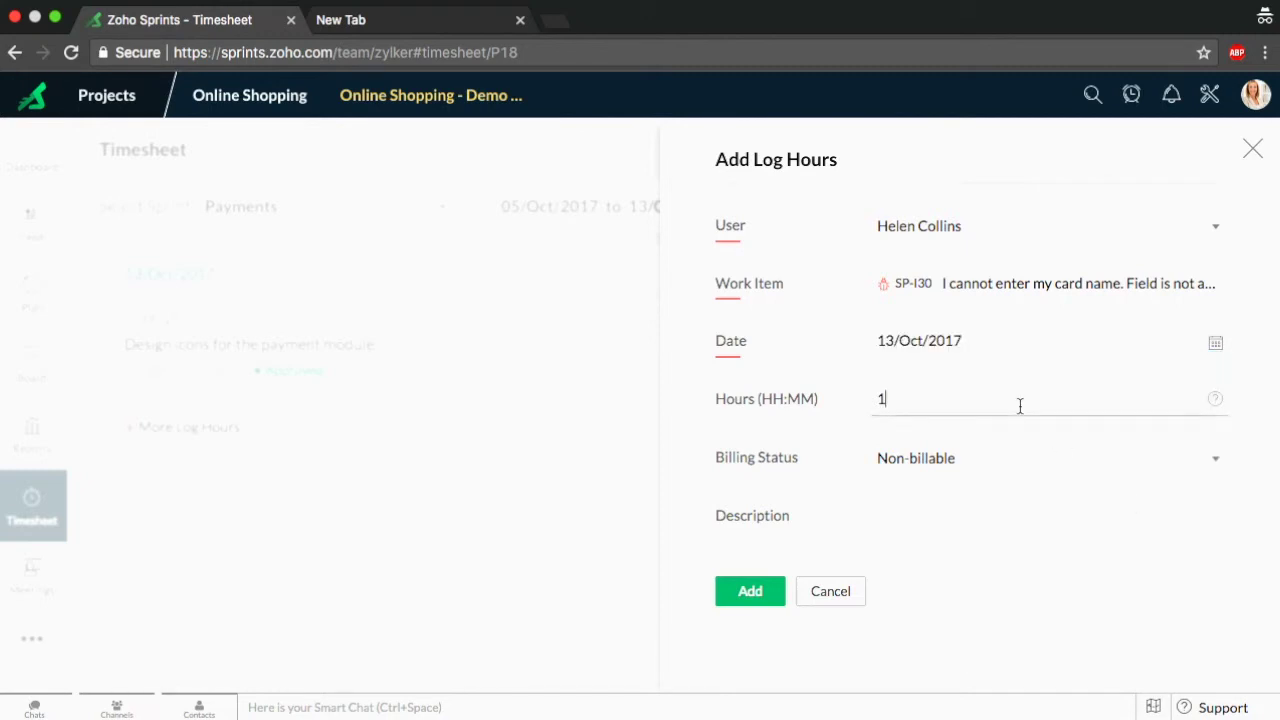
key("BackSpace")
type("5")
left_click(988, 461)
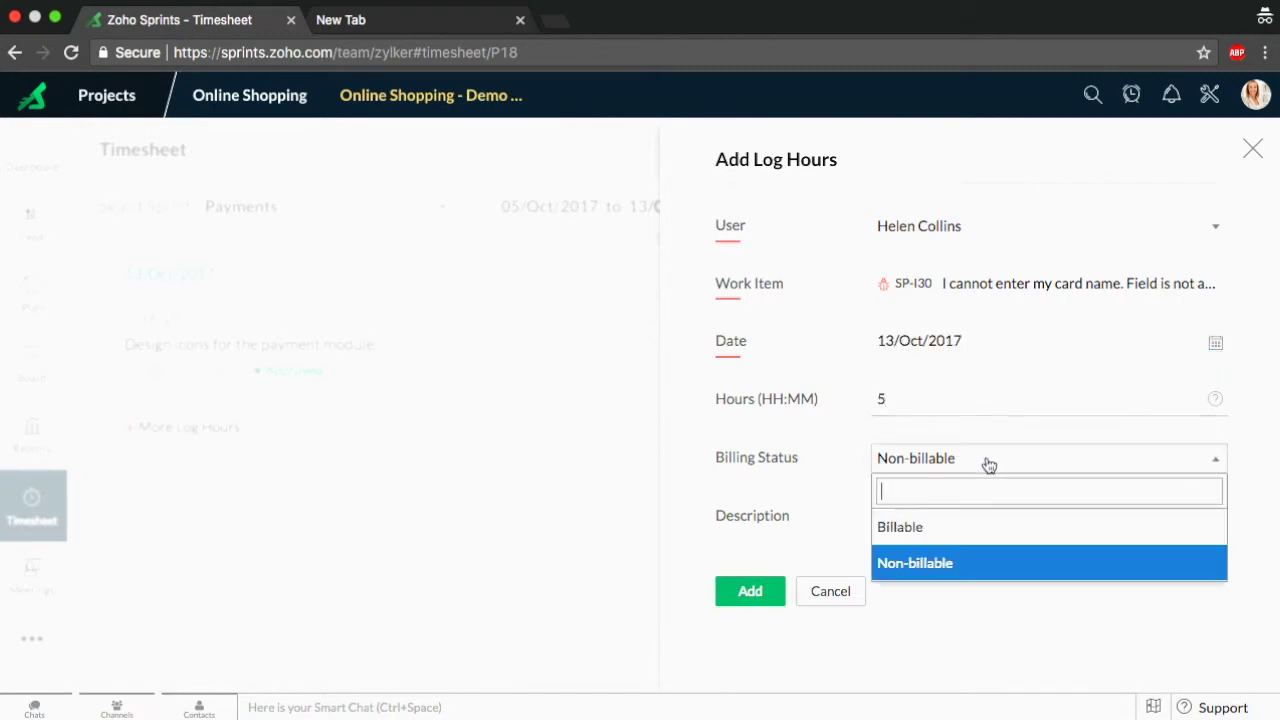
left_click(963, 535)
left_click(757, 597)
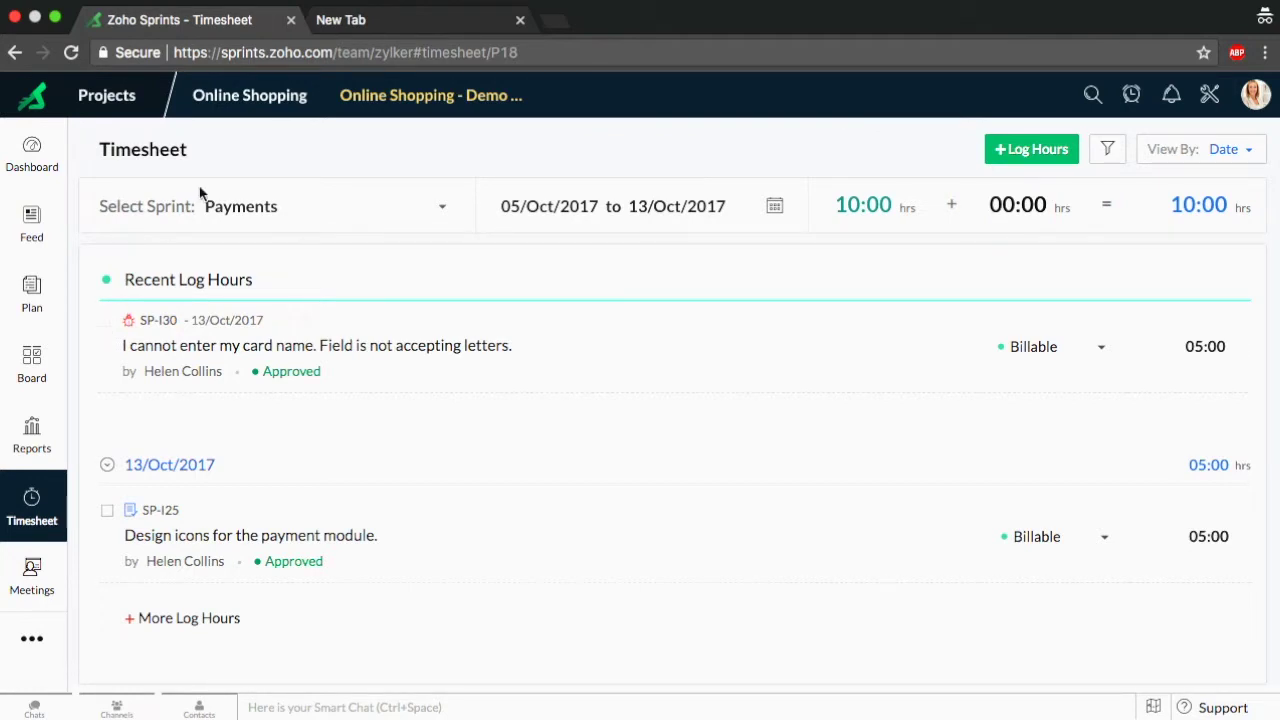
Select the SP-I25 payment icon design log entry and approve it
left_click(107, 510)
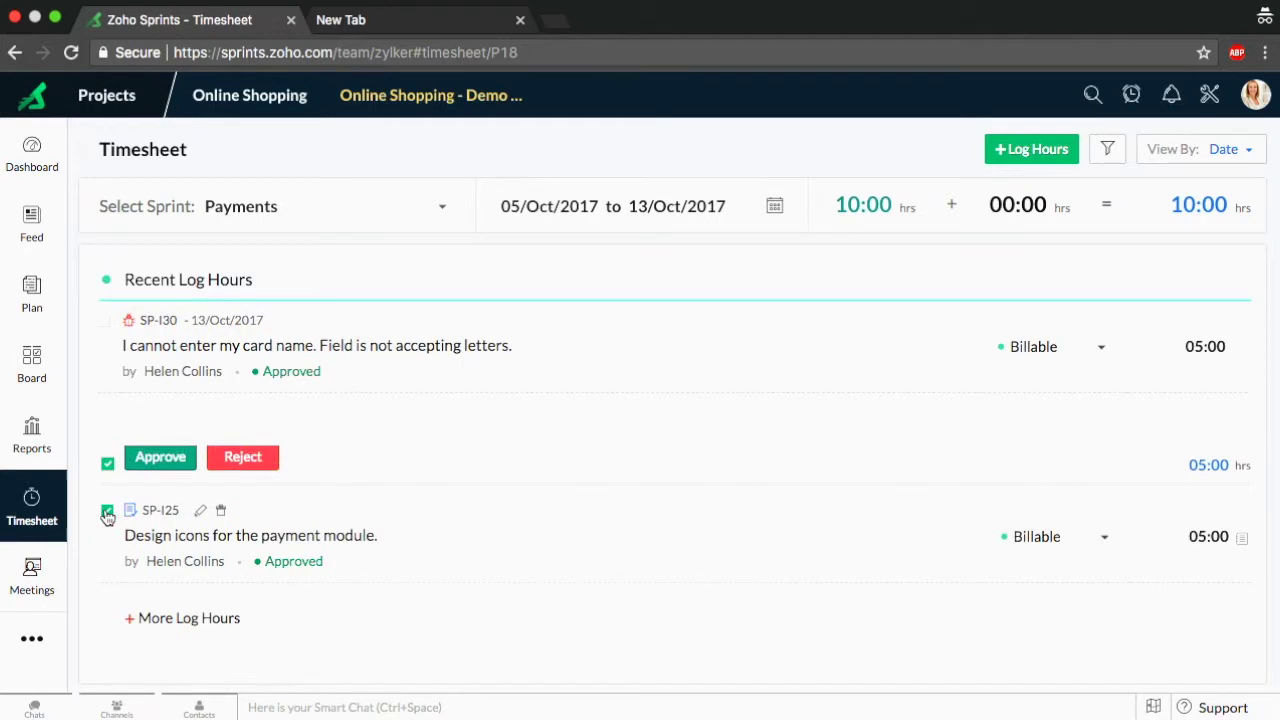
left_click(150, 466)
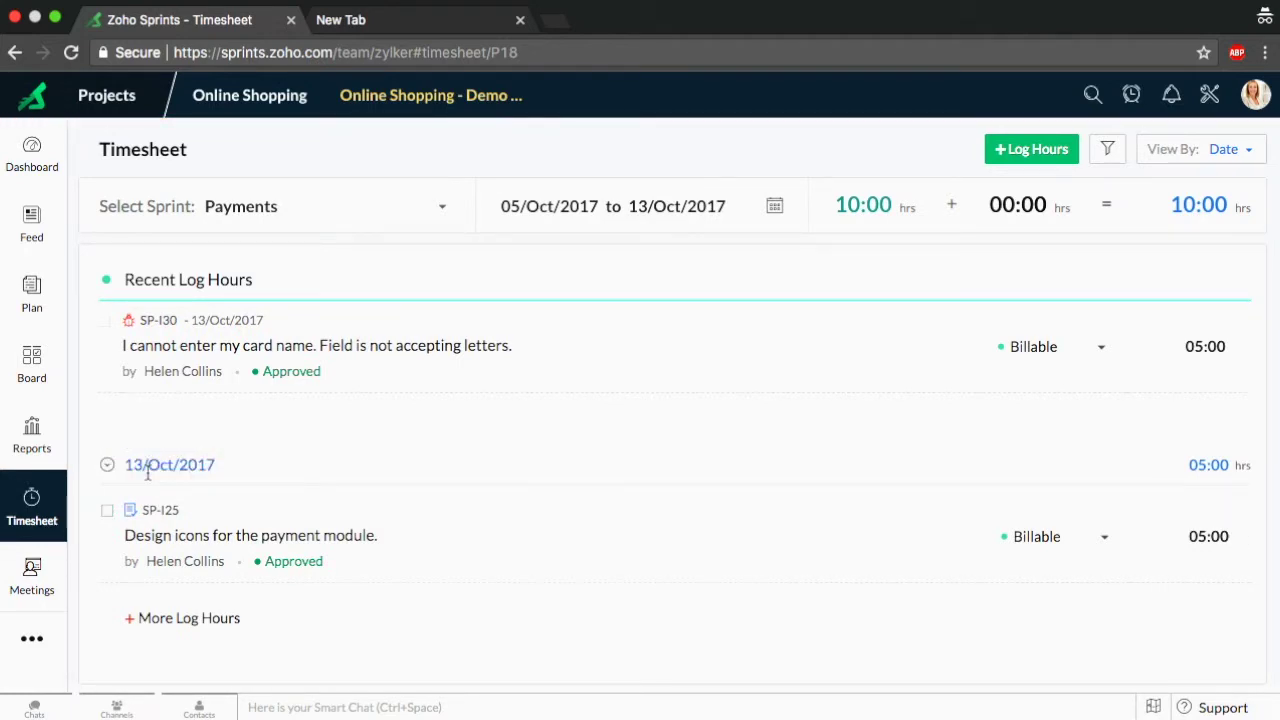